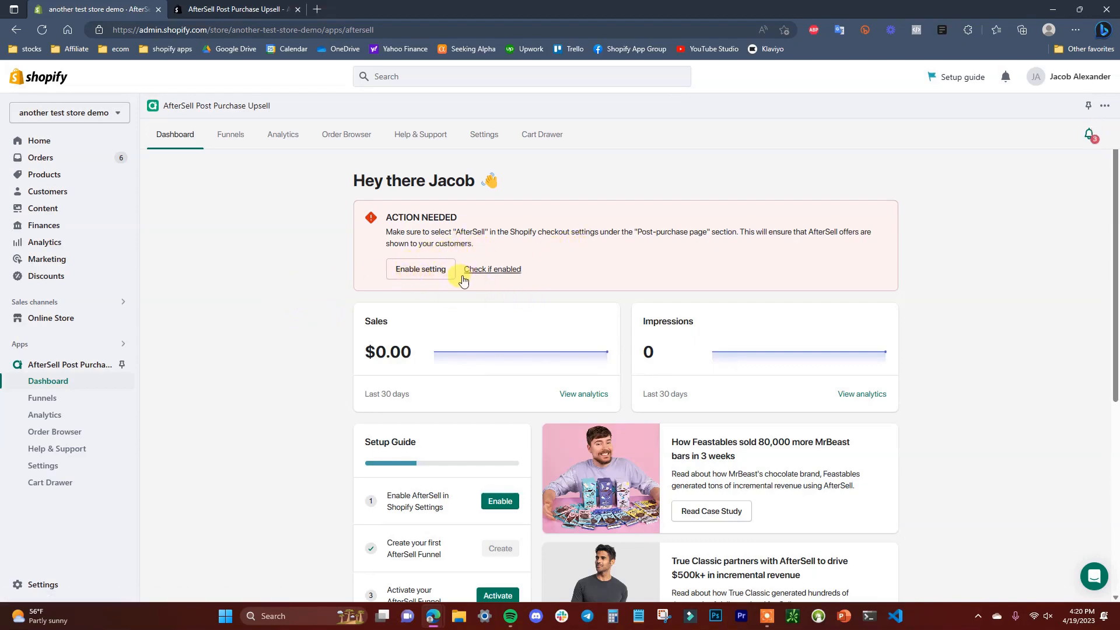
# Set AfterSell Post Purchase Upsell as the checkout's post-purchase page app, save the settings, and run the dashboard's check that it is enabled
pyautogui.click(424, 272)
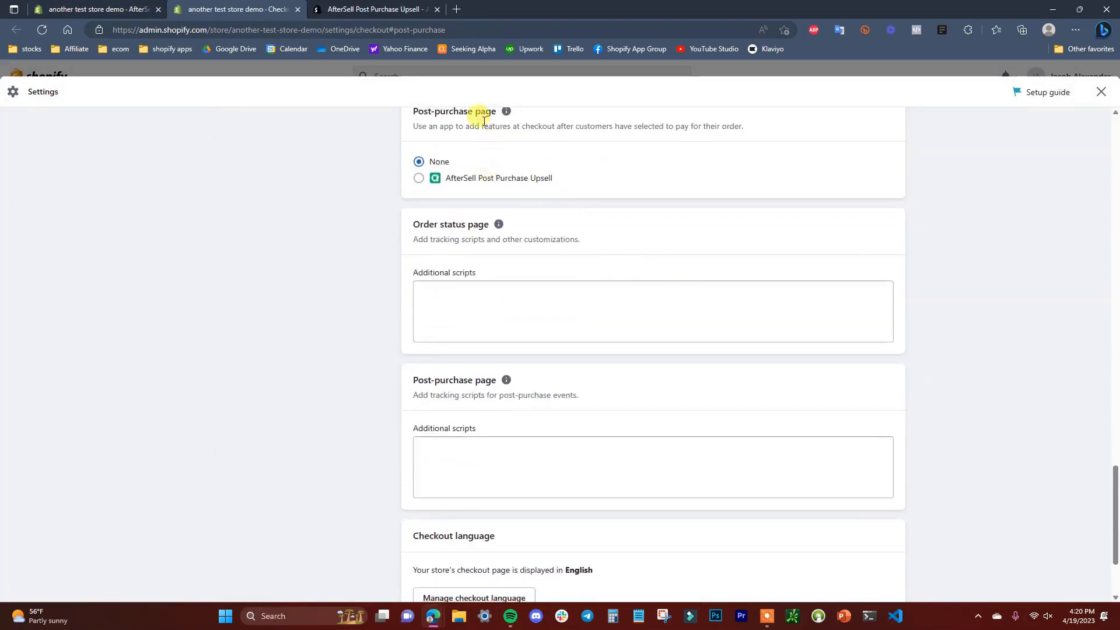
pyautogui.scroll(1, 525, 198)
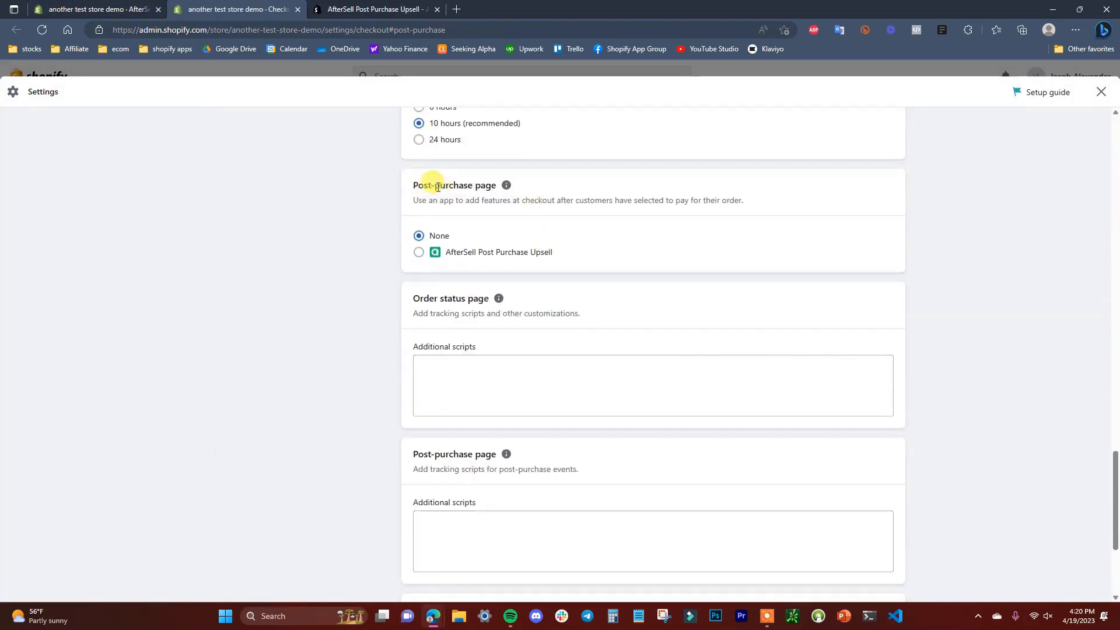
pyautogui.click(419, 253)
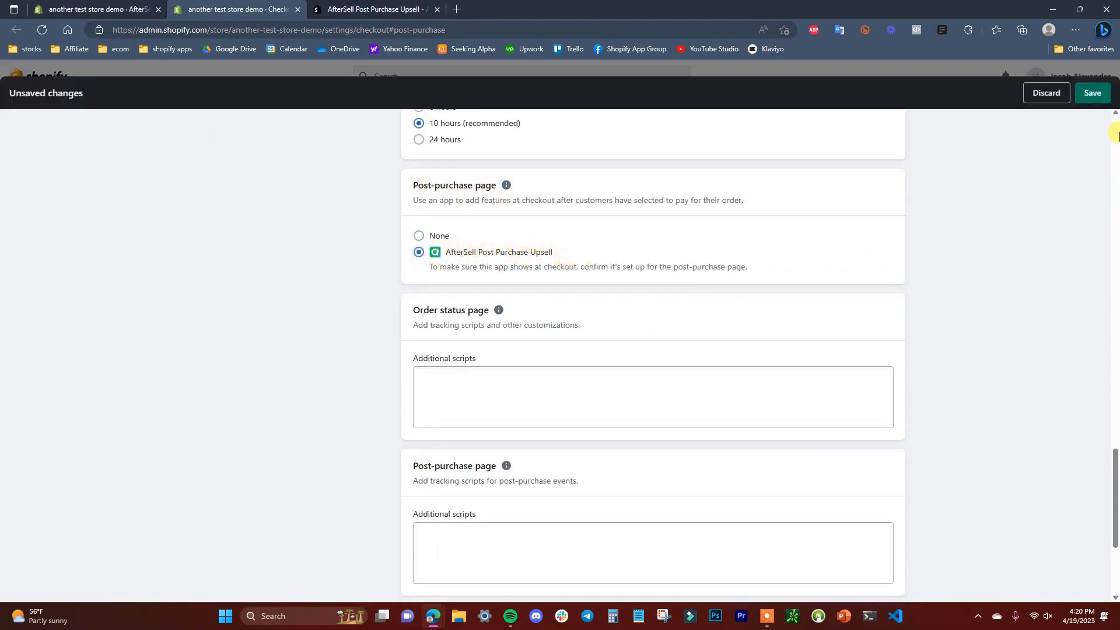
pyautogui.click(1092, 93)
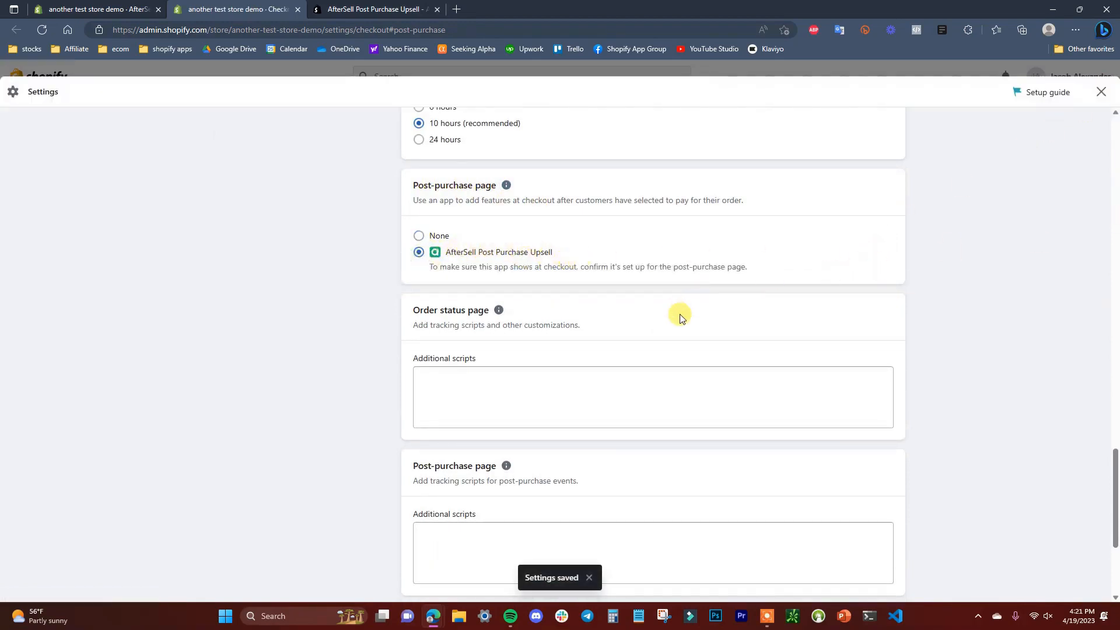
pyautogui.click(296, 9)
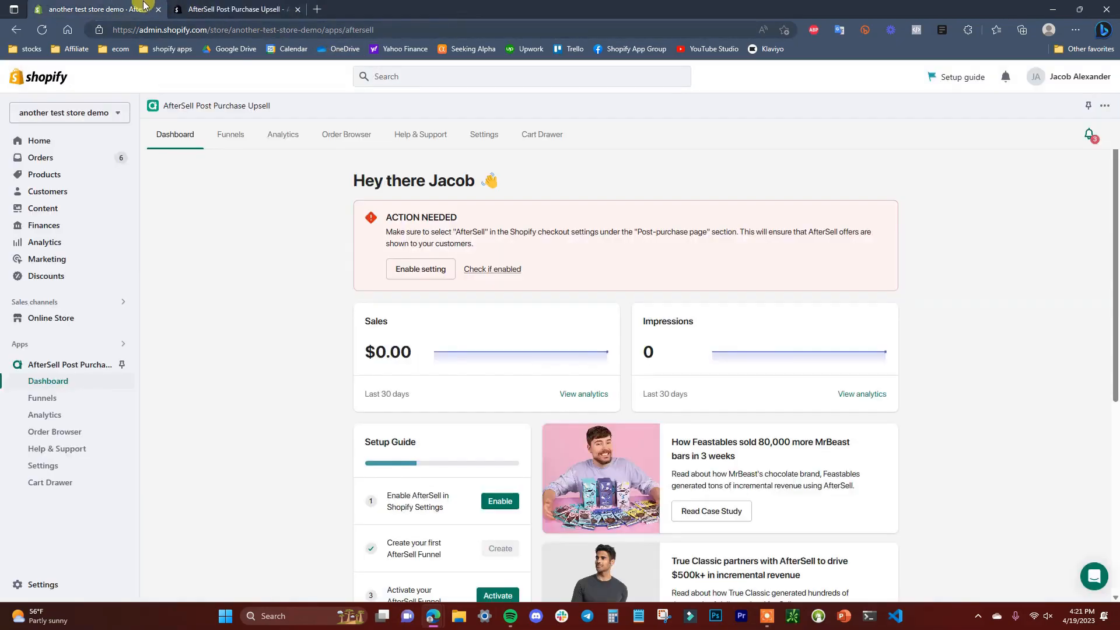
pyautogui.click(493, 269)
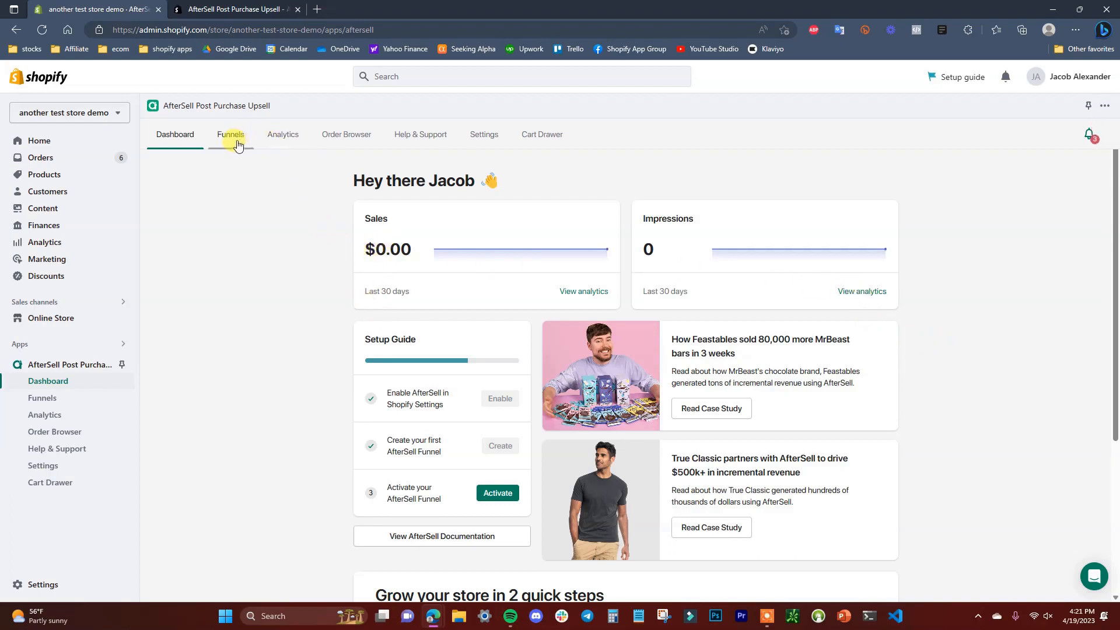
# Add a new funnel, review the Upsell Machine template's details, and create the funnel with the Start from scratch option
pyautogui.click(238, 146)
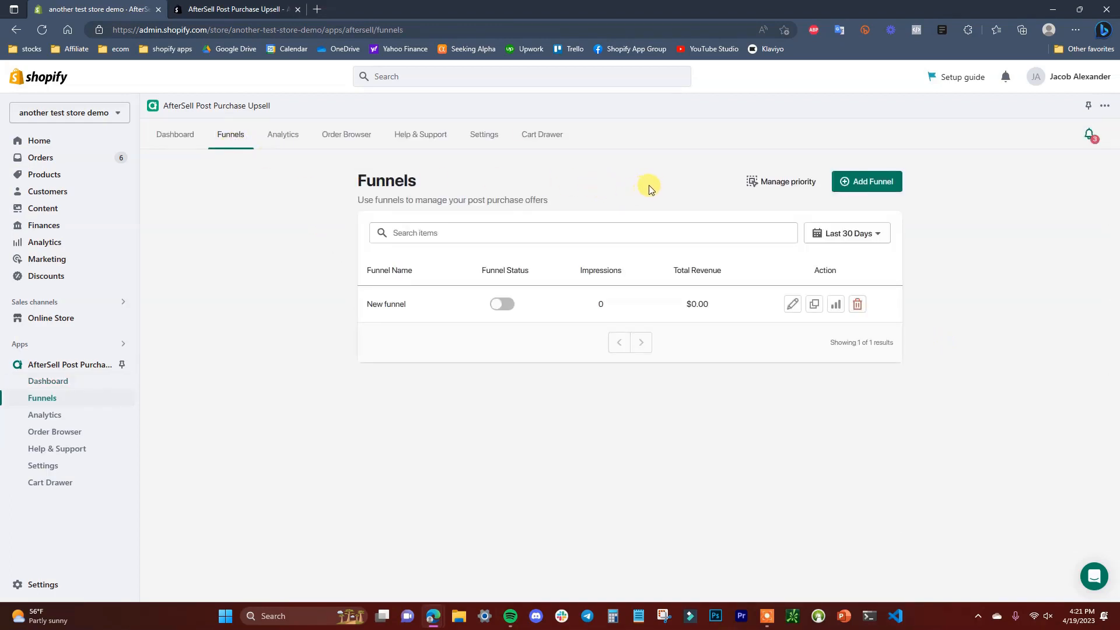
pyautogui.click(864, 183)
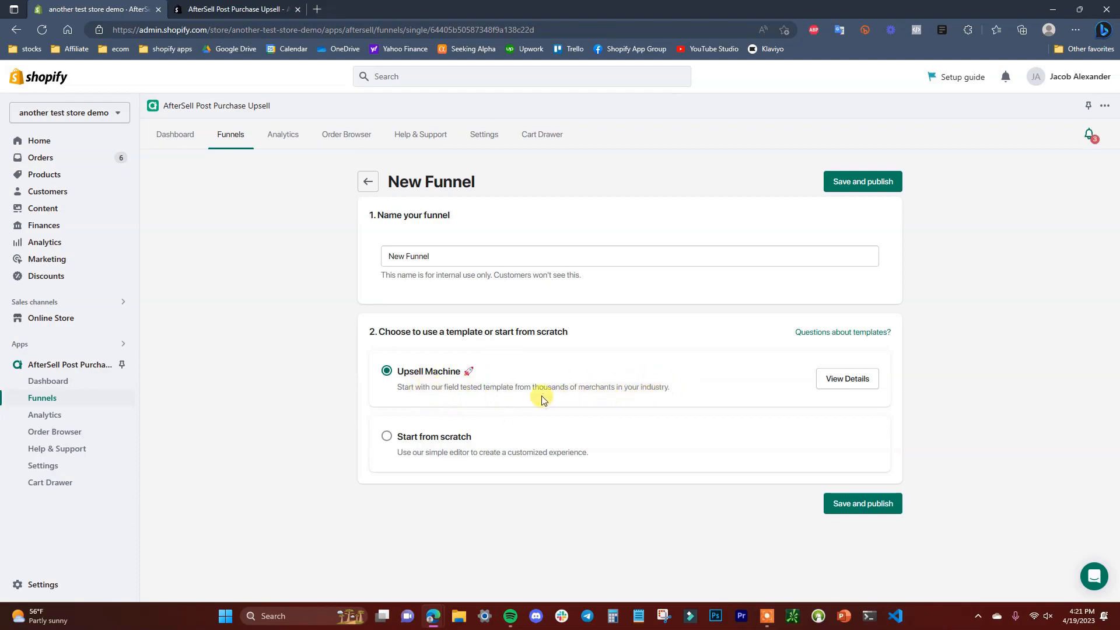
pyautogui.moveTo(532, 389); pyautogui.dragTo(700, 392)
pyautogui.click(645, 387)
pyautogui.click(846, 386)
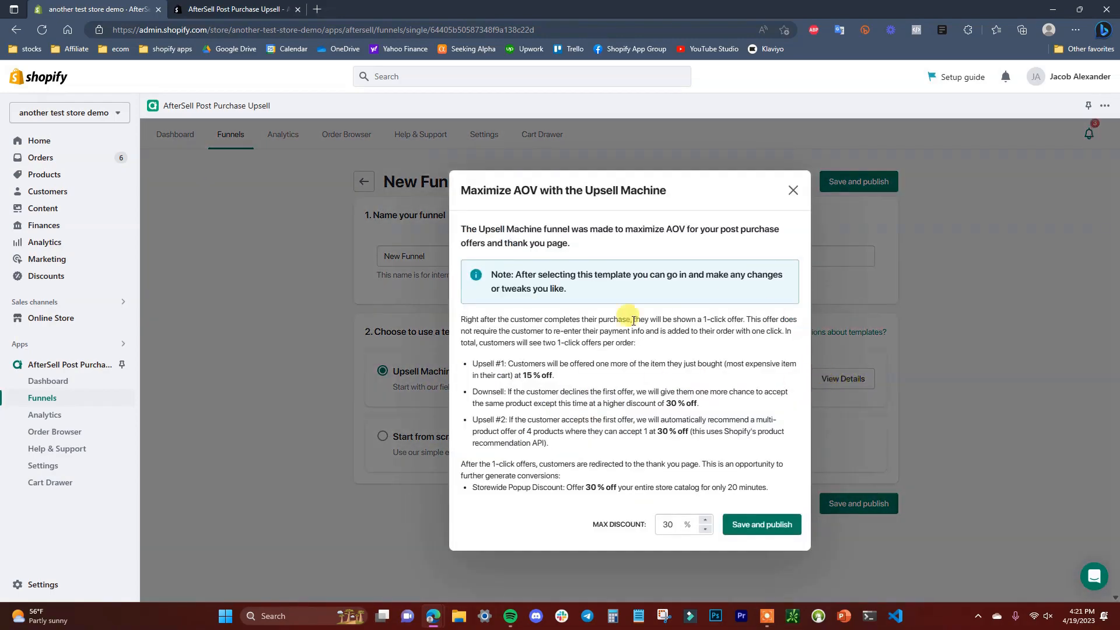
pyautogui.click(792, 189)
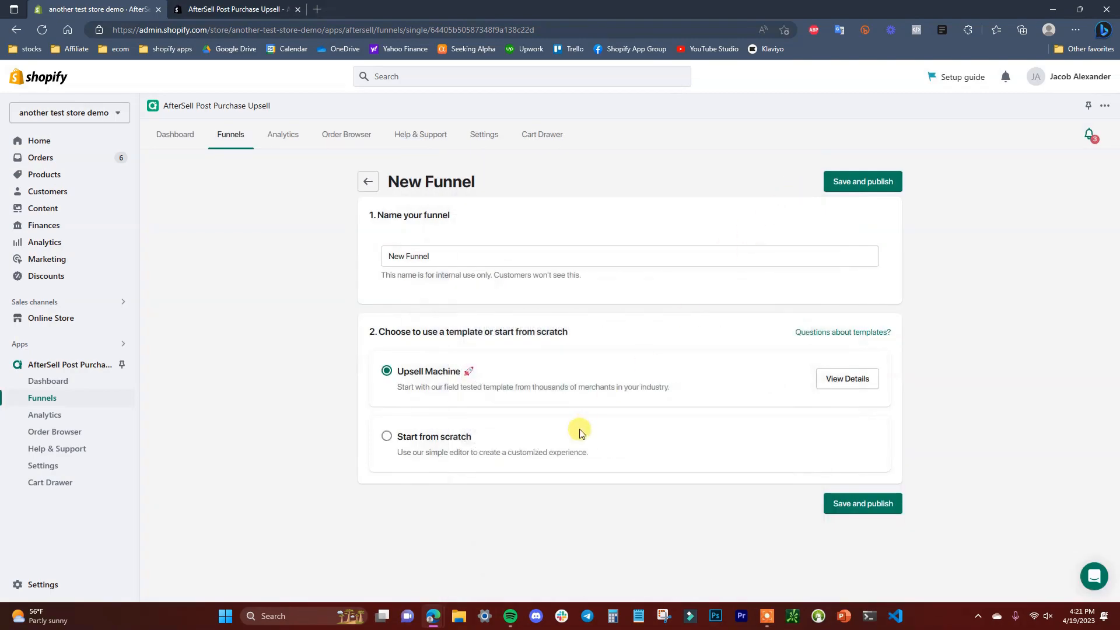
pyautogui.click(437, 442)
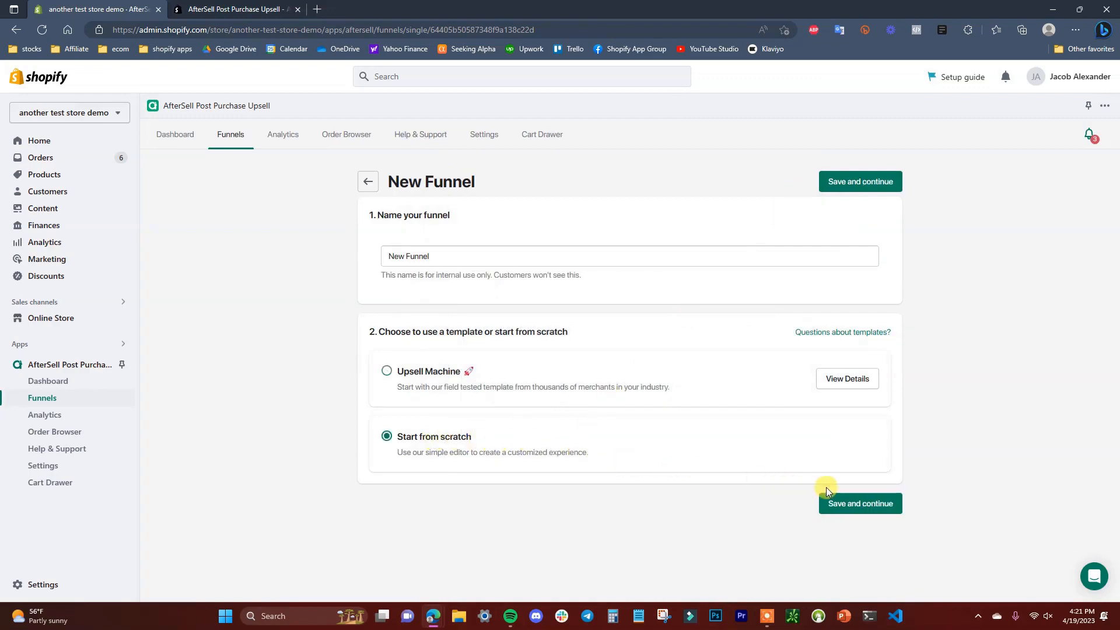
pyautogui.click(889, 501)
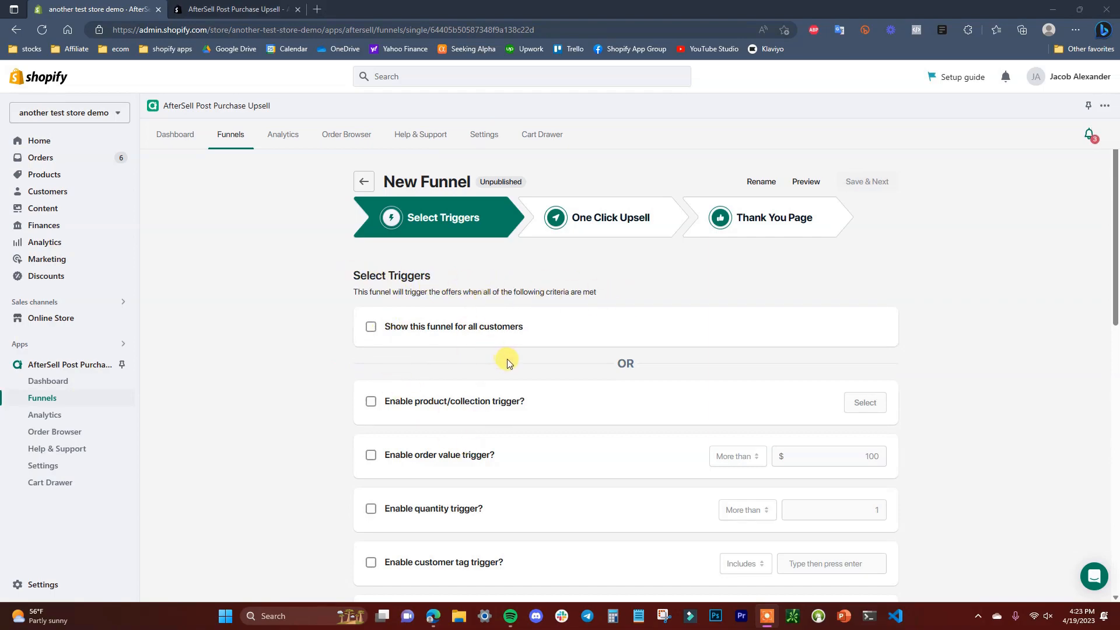
# Enable the funnel's product/collection trigger for the SKIN Cleanser product and save the triggers
pyautogui.scroll(-10, 507, 379)
pyautogui.scroll(10, 564, 396)
pyautogui.scroll(-2, 541, 364)
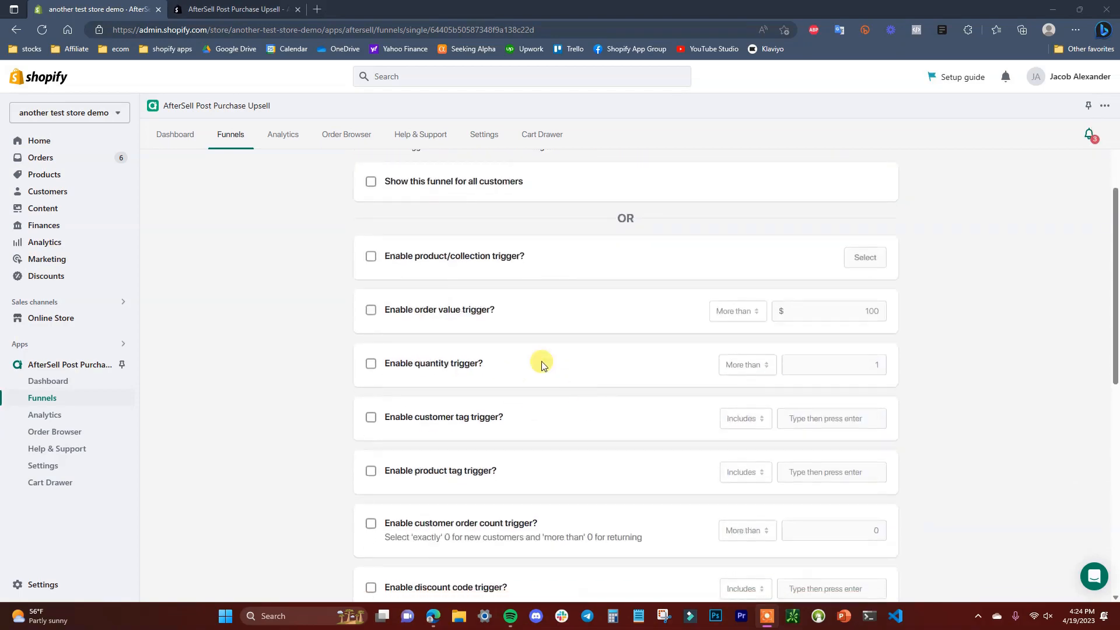
pyautogui.scroll(2, 495, 350)
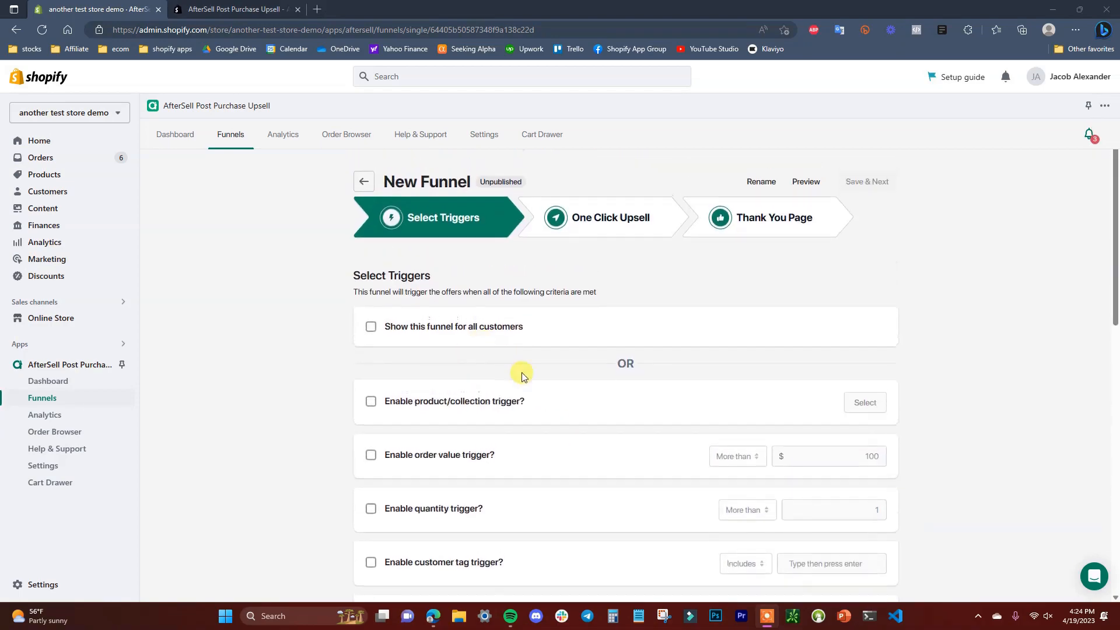
pyautogui.scroll(-1, 472, 505)
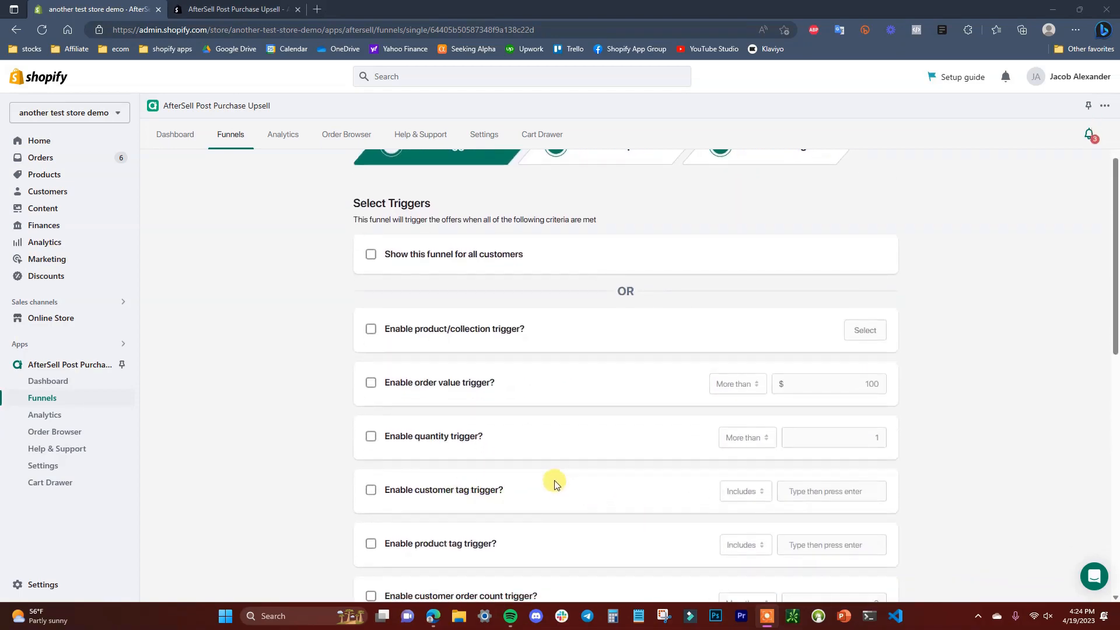
pyautogui.scroll(1, 583, 484)
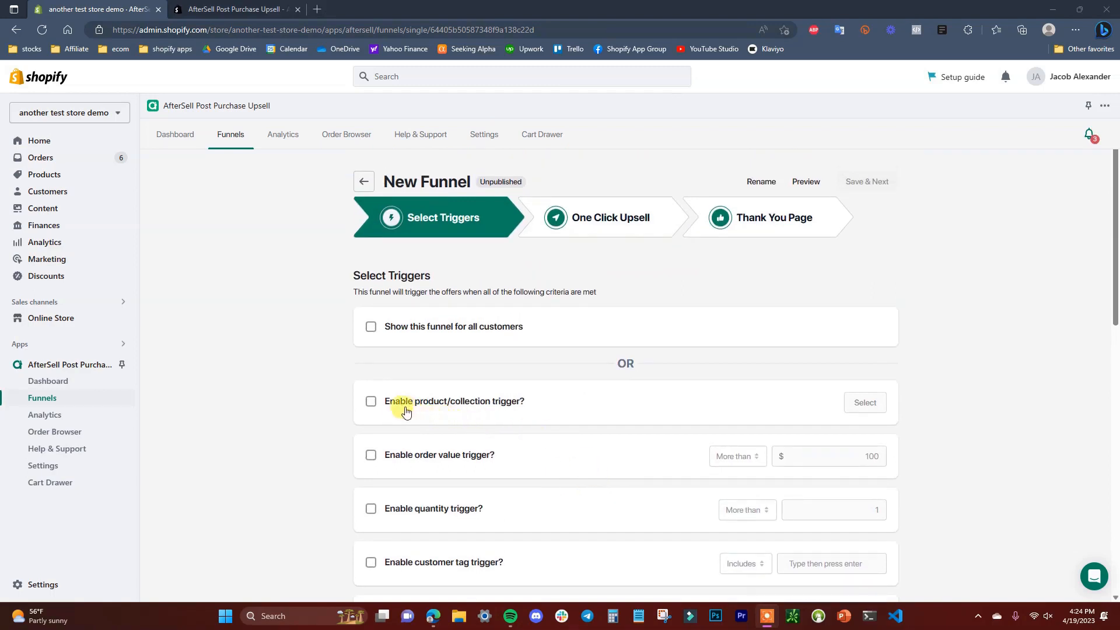
pyautogui.click(371, 401)
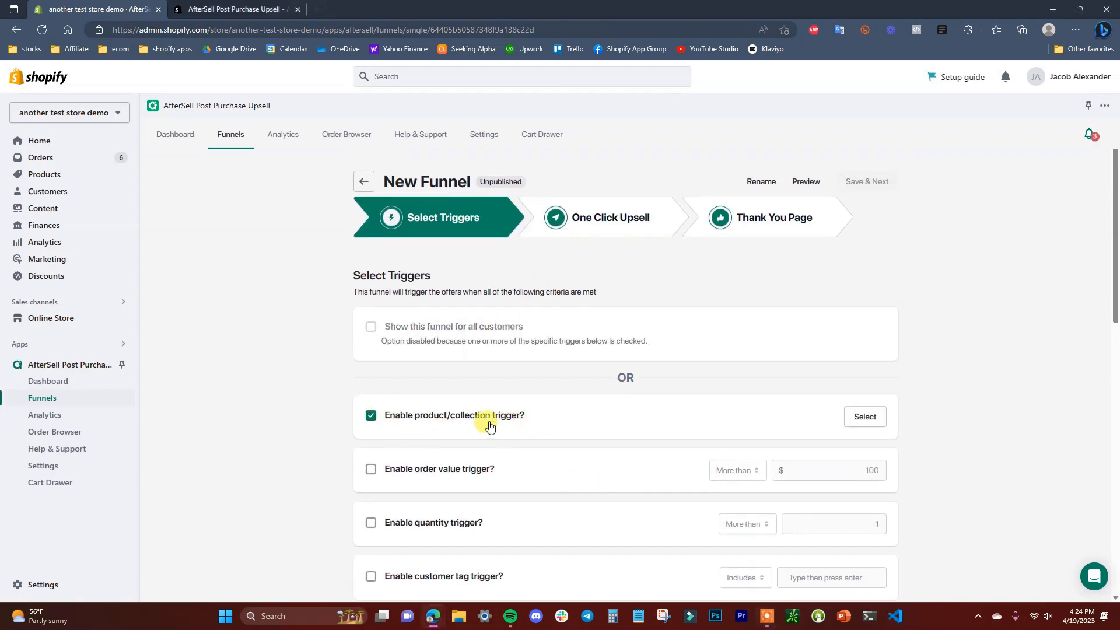
pyautogui.click(875, 417)
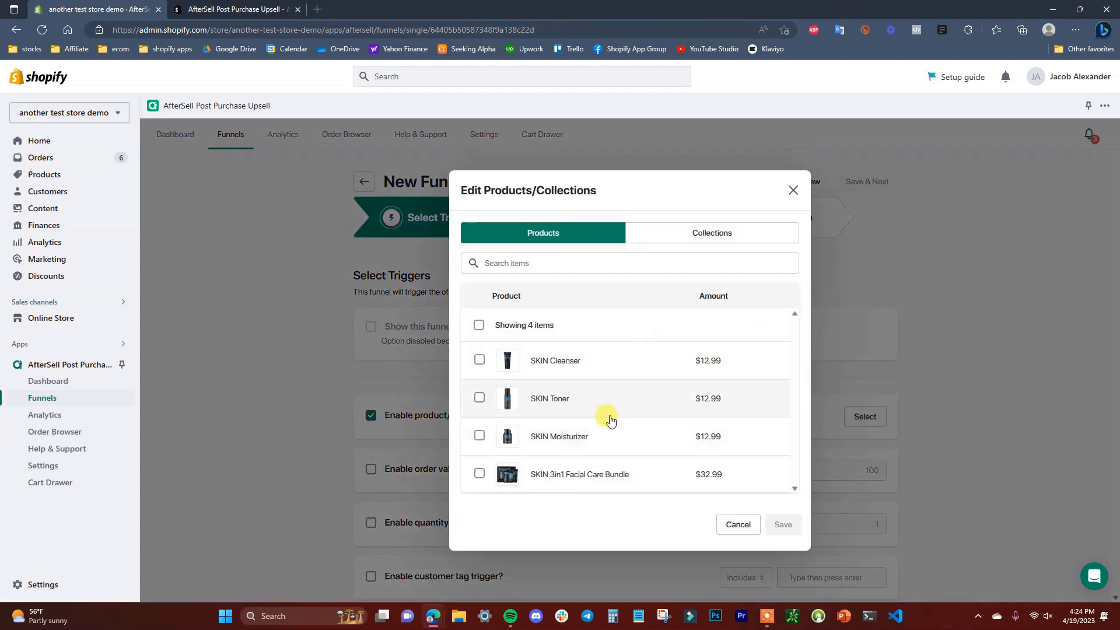
pyautogui.click(480, 361)
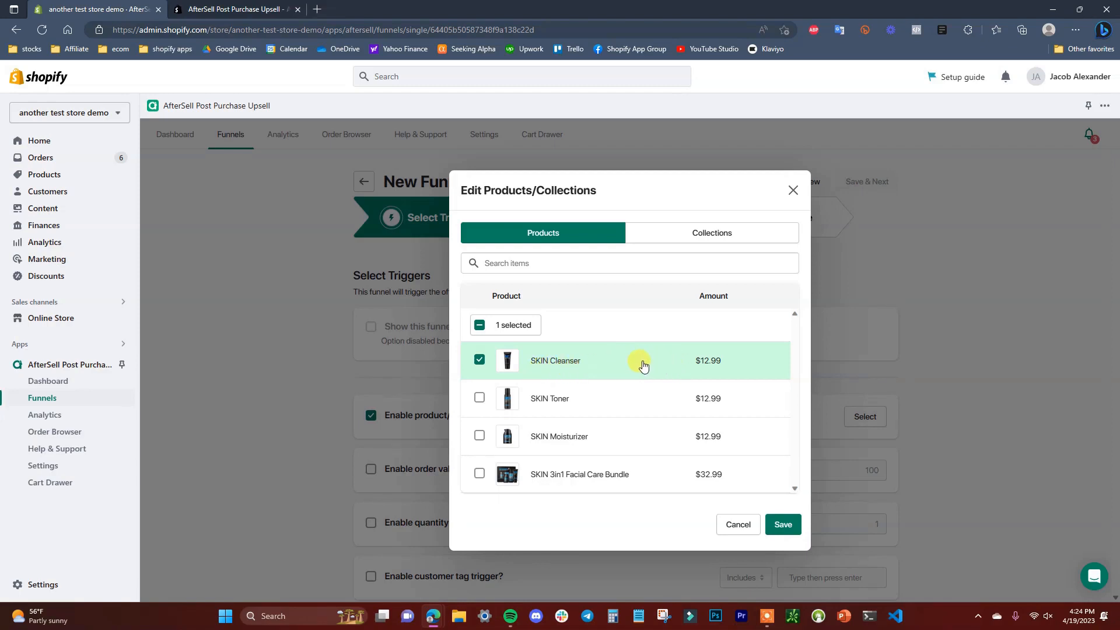
pyautogui.click(779, 524)
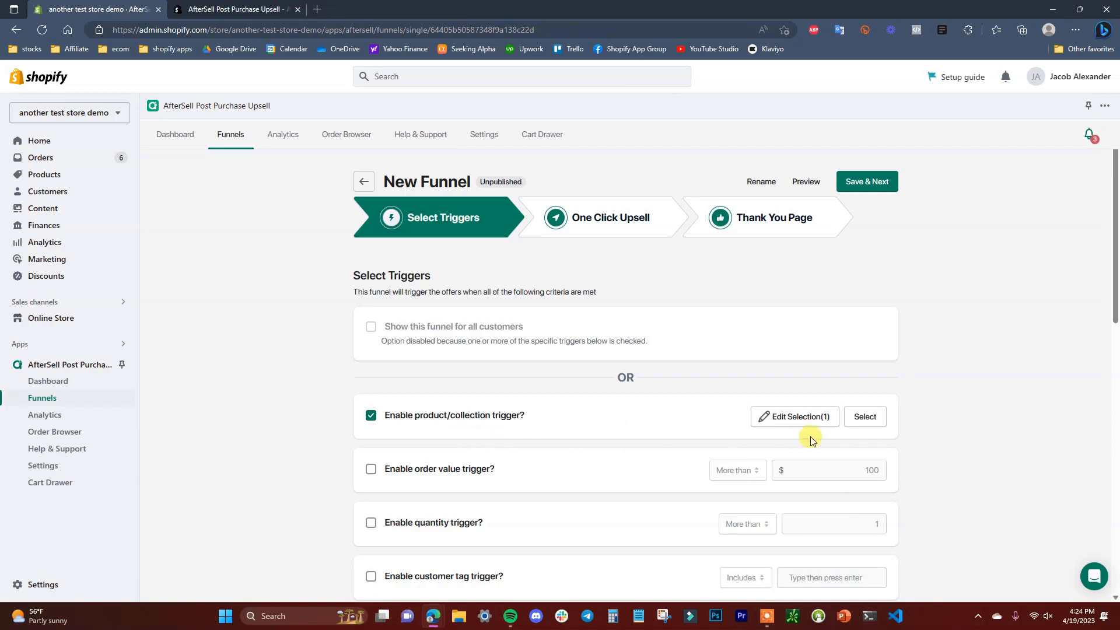
pyautogui.click(888, 193)
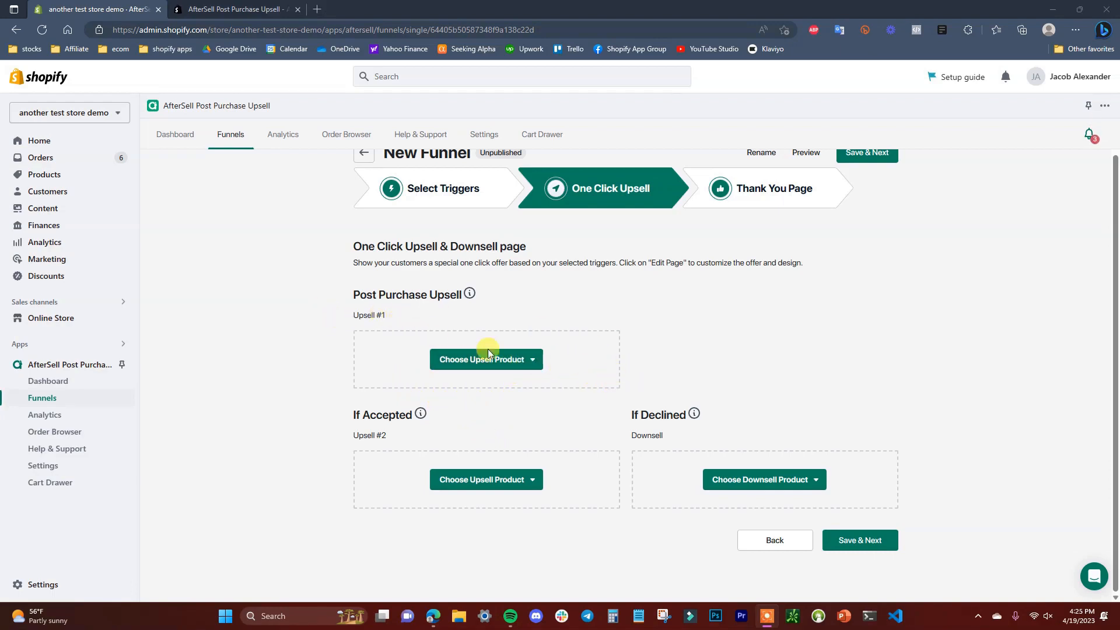
# Set the single specific product SKIN Toner as Upsell #1 for the post purchase upsell
pyautogui.click(532, 359)
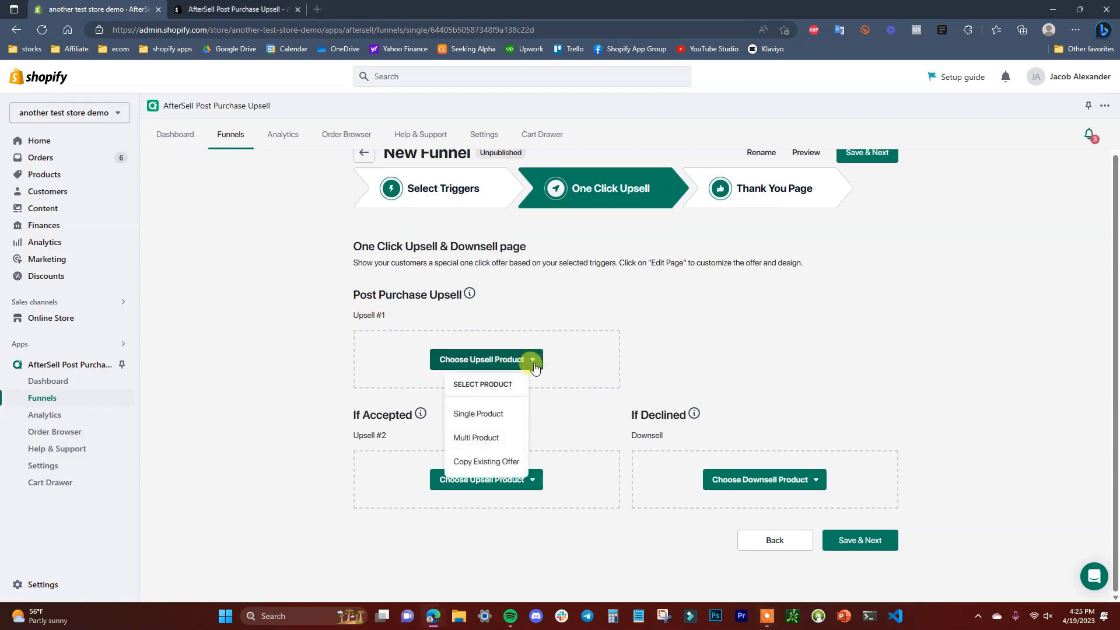
pyautogui.click(505, 423)
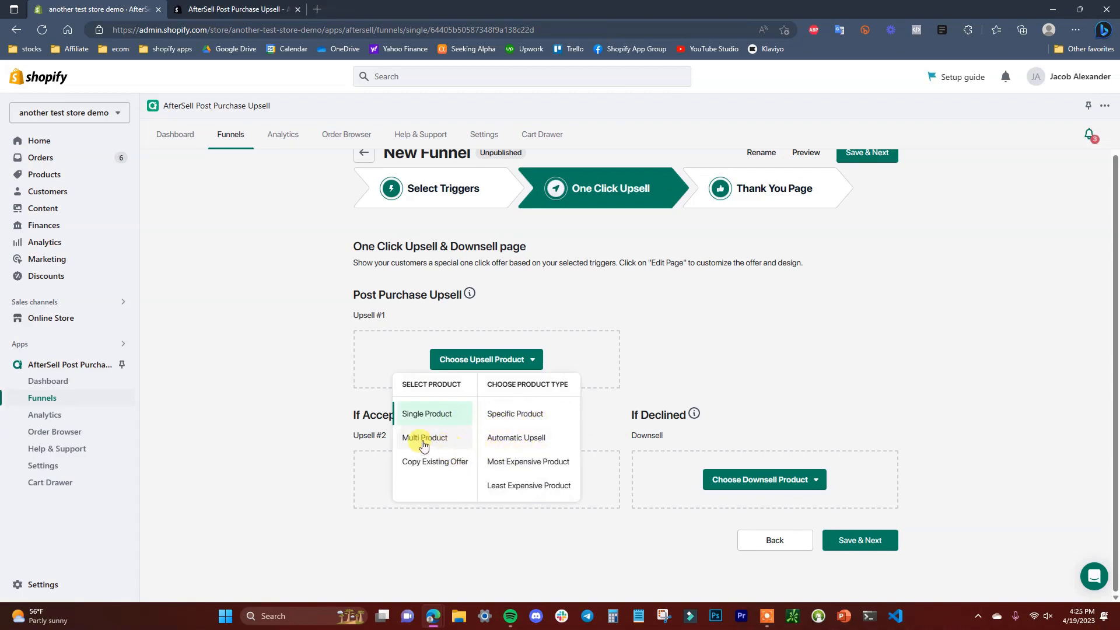
pyautogui.click(448, 445)
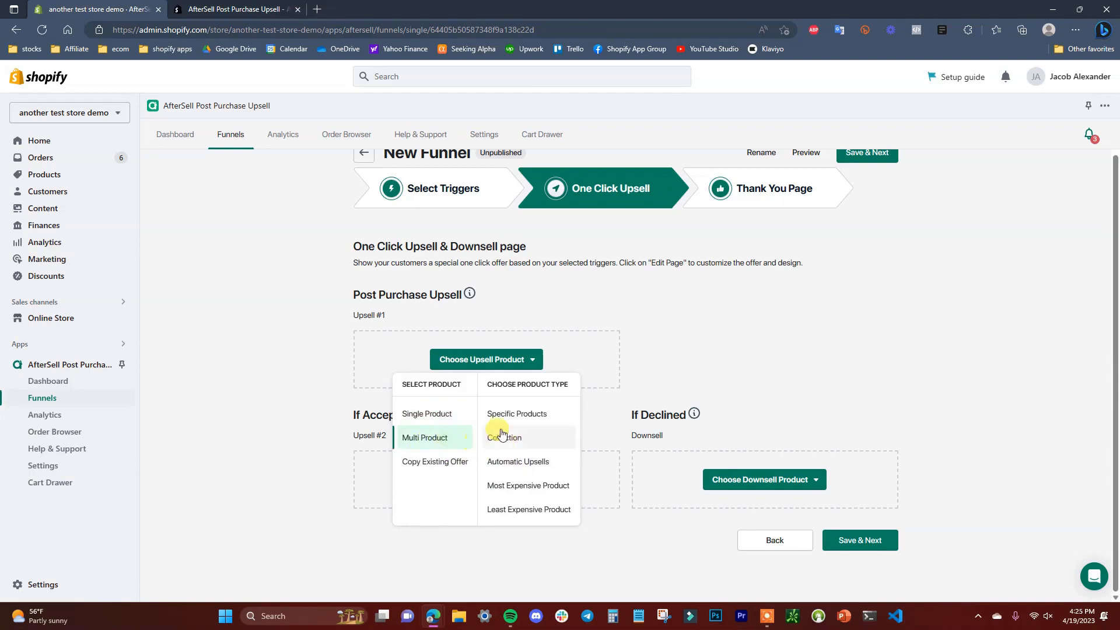
pyautogui.click(439, 415)
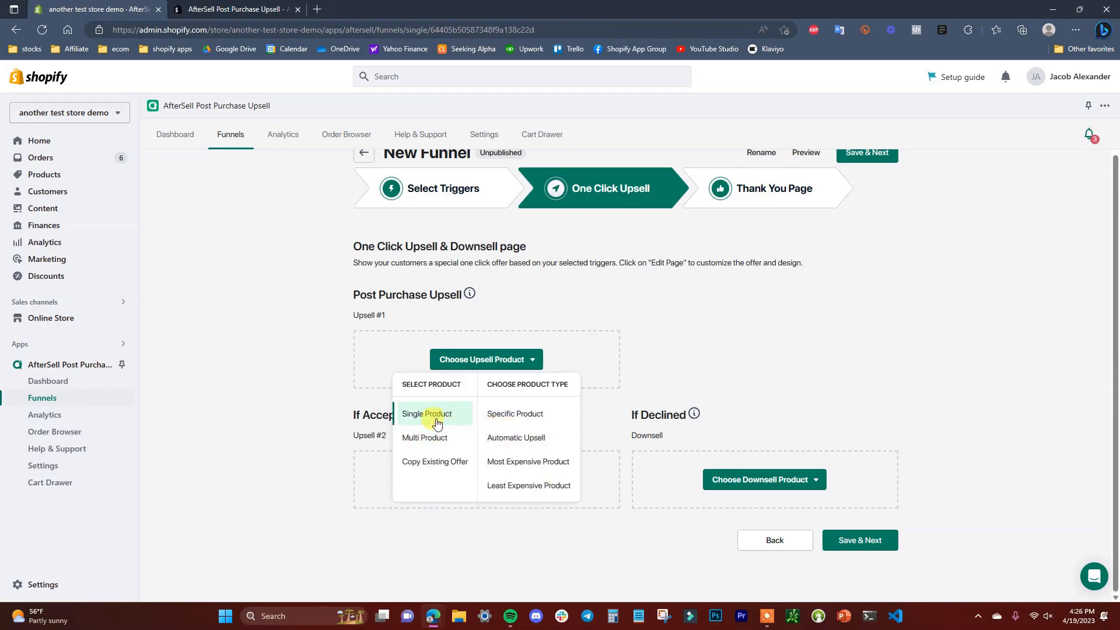
pyautogui.click(538, 416)
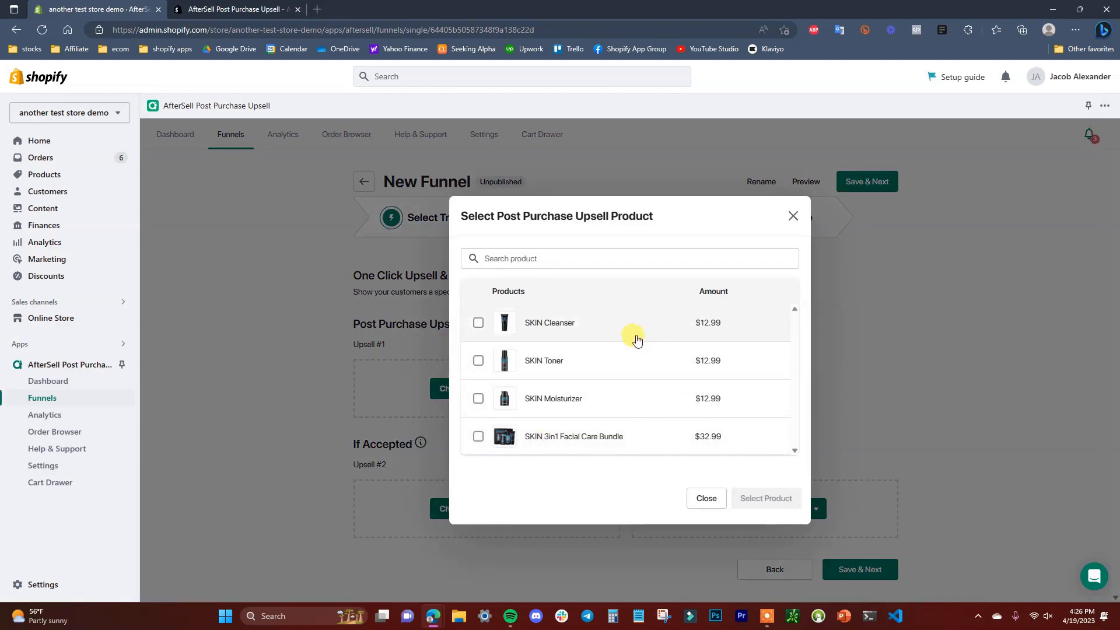
pyautogui.click(478, 361)
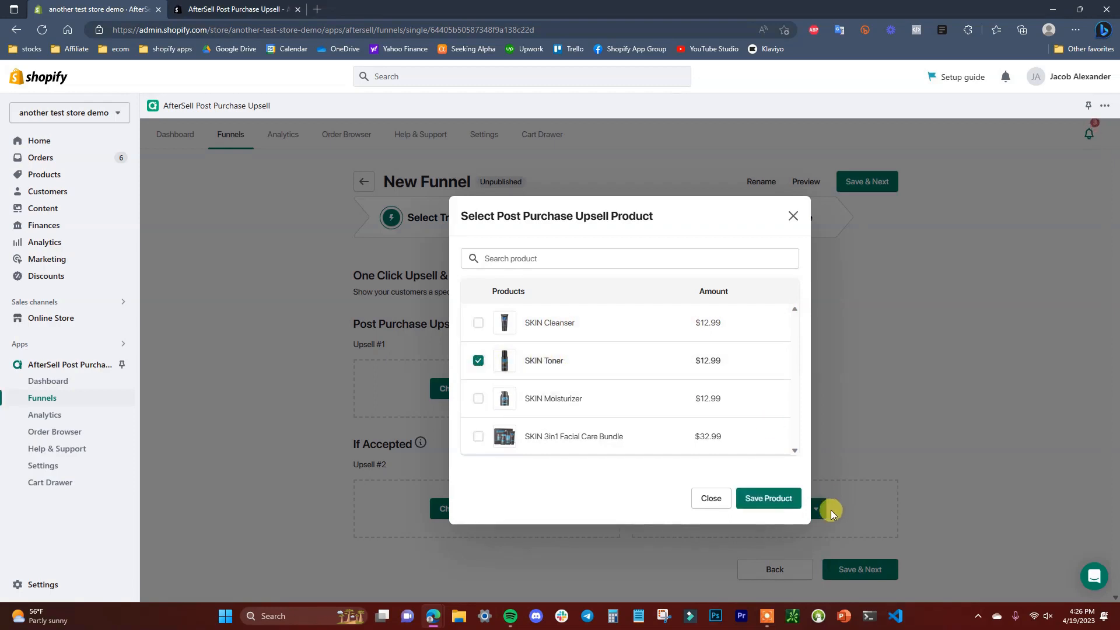
pyautogui.click(769, 499)
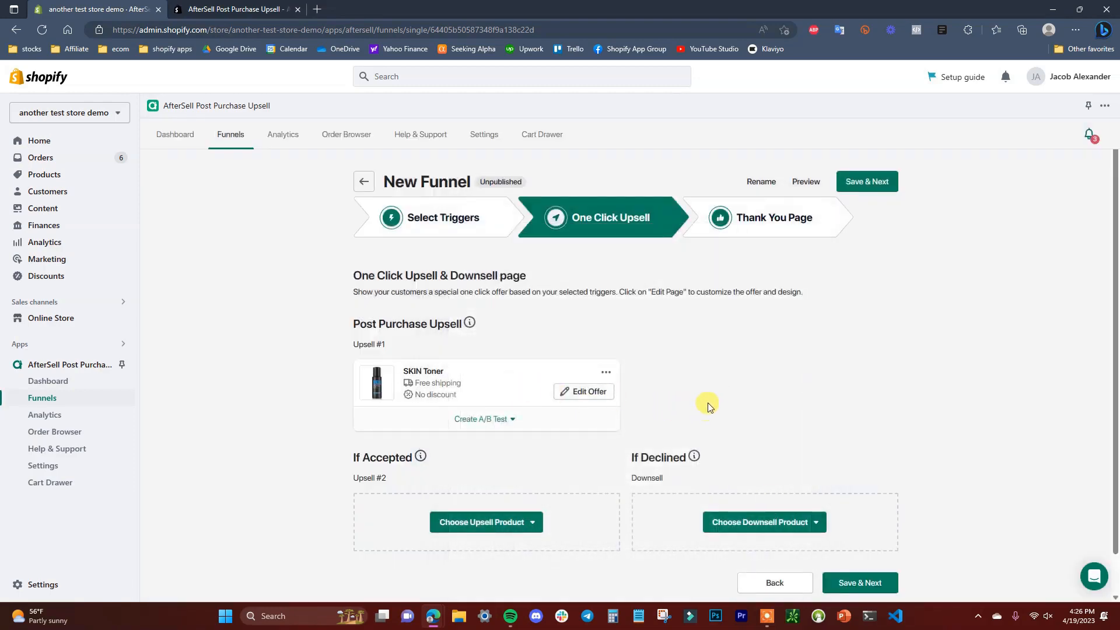
# Set the single specific product SKIN Moisturizer as Upsell #2, offered if the first upsell is accepted
pyautogui.scroll(-1, 579, 460)
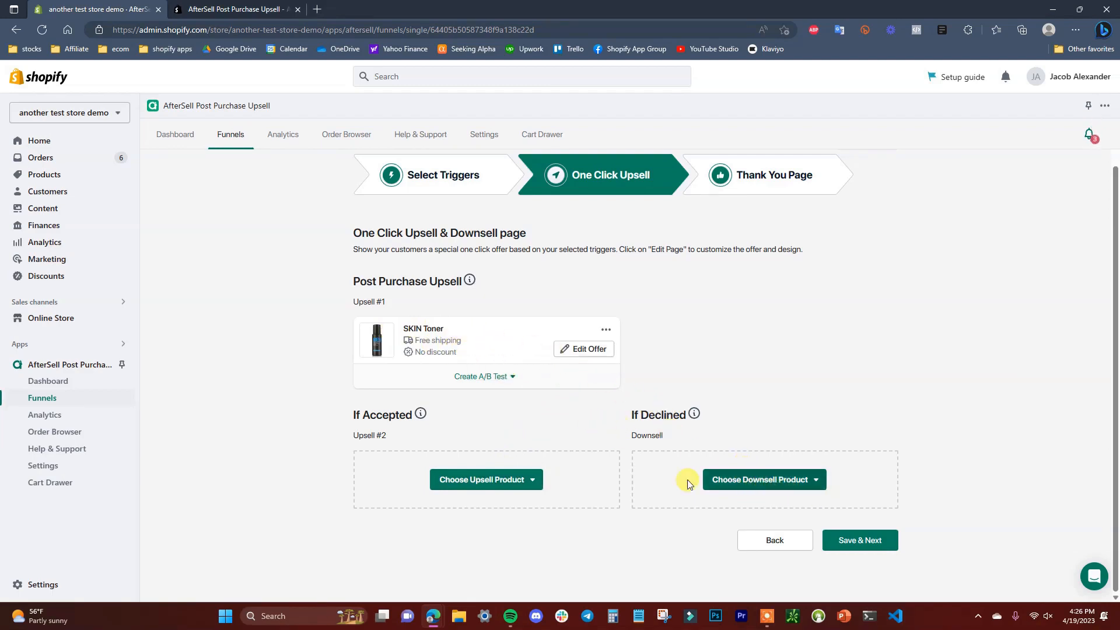
pyautogui.click(532, 490)
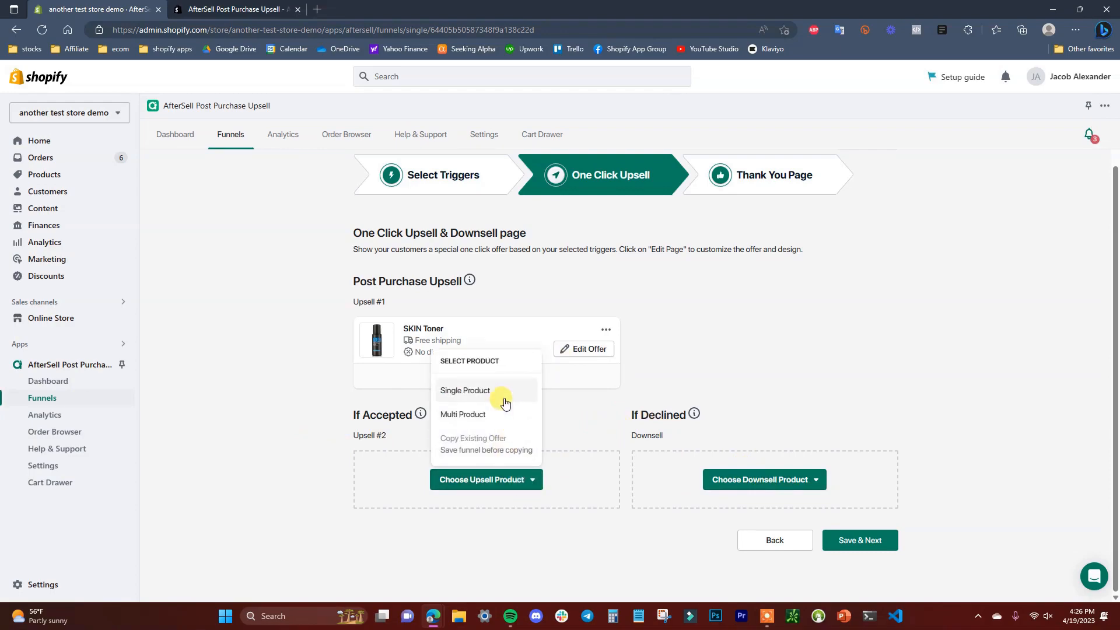
pyautogui.moveTo(500, 391)
pyautogui.click(546, 384)
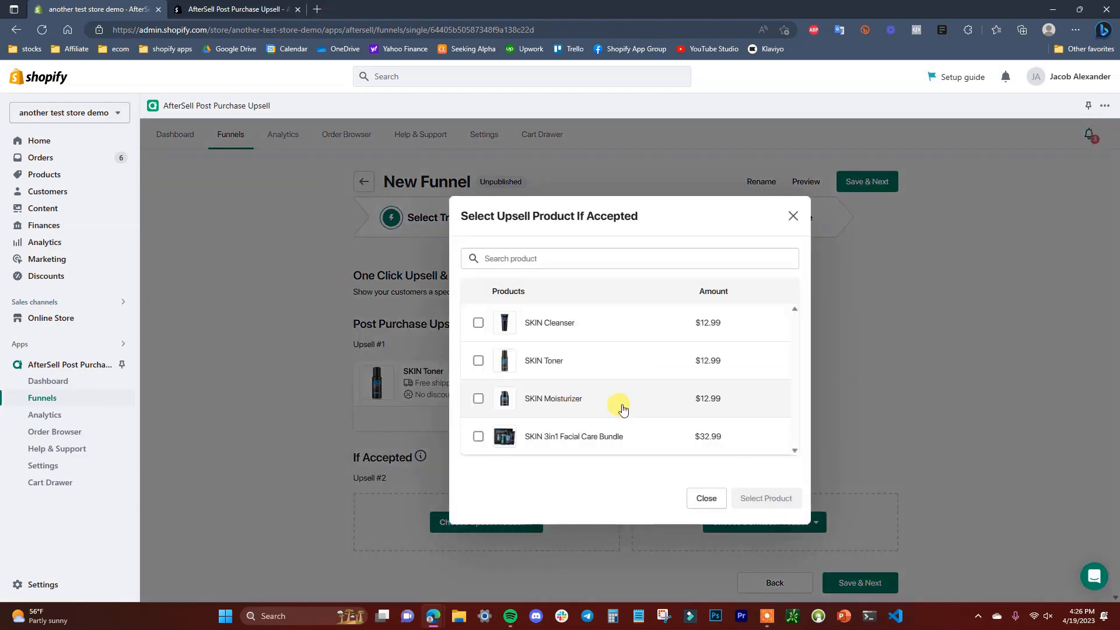
pyautogui.click(479, 400)
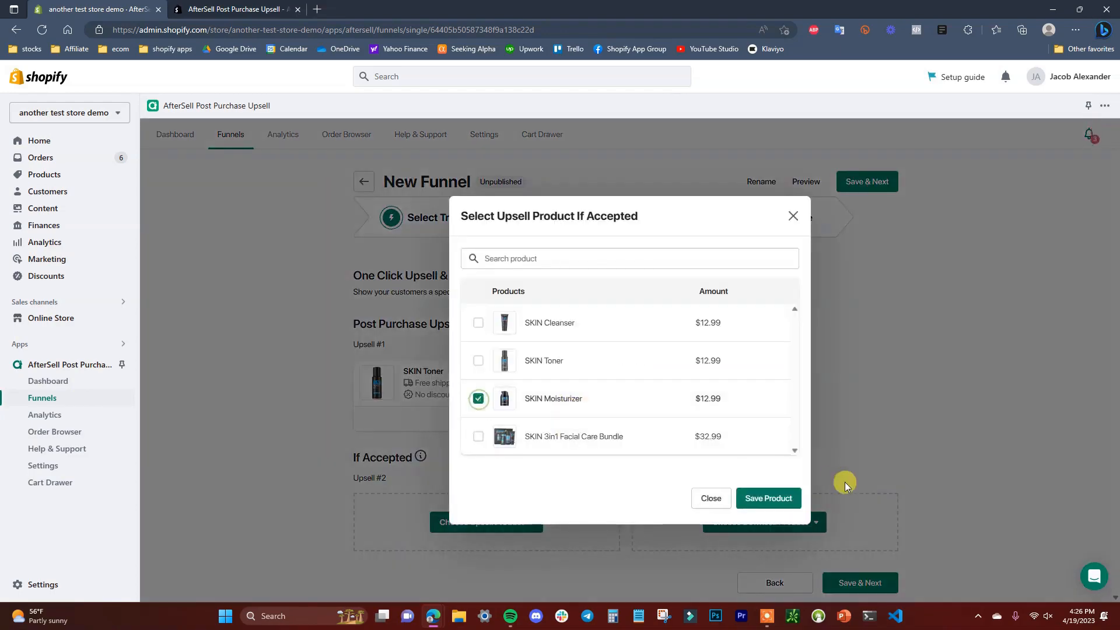
pyautogui.click(778, 497)
# Set the single specific product SKIN Moisturizer as the downsell offered if the first upsell is declined
pyautogui.scroll(-1, 636, 496)
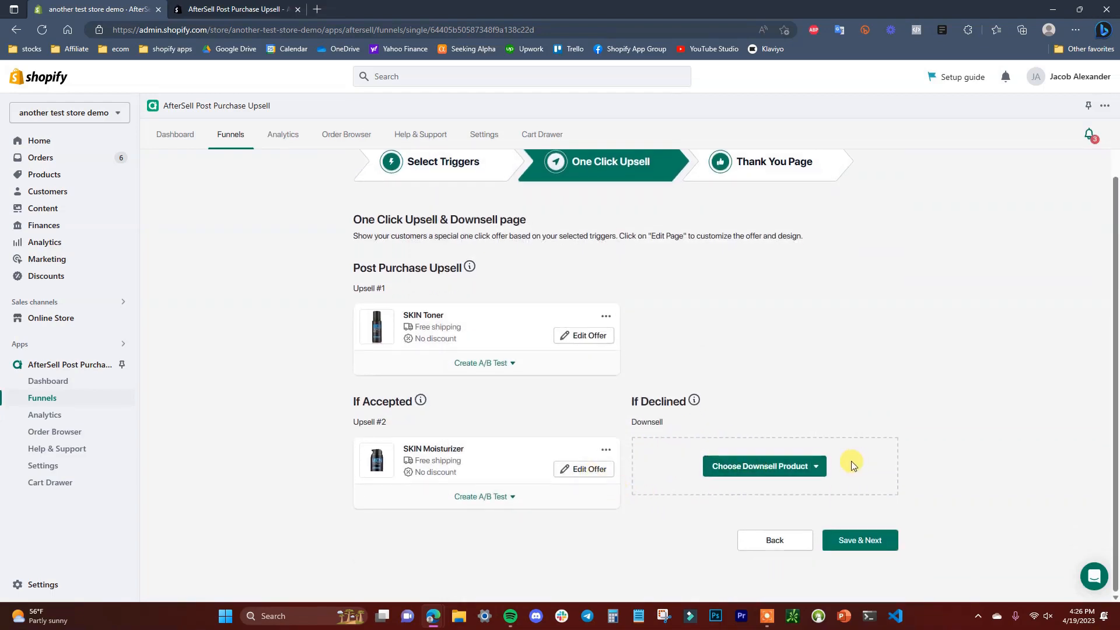
pyautogui.click(793, 466)
pyautogui.click(777, 373)
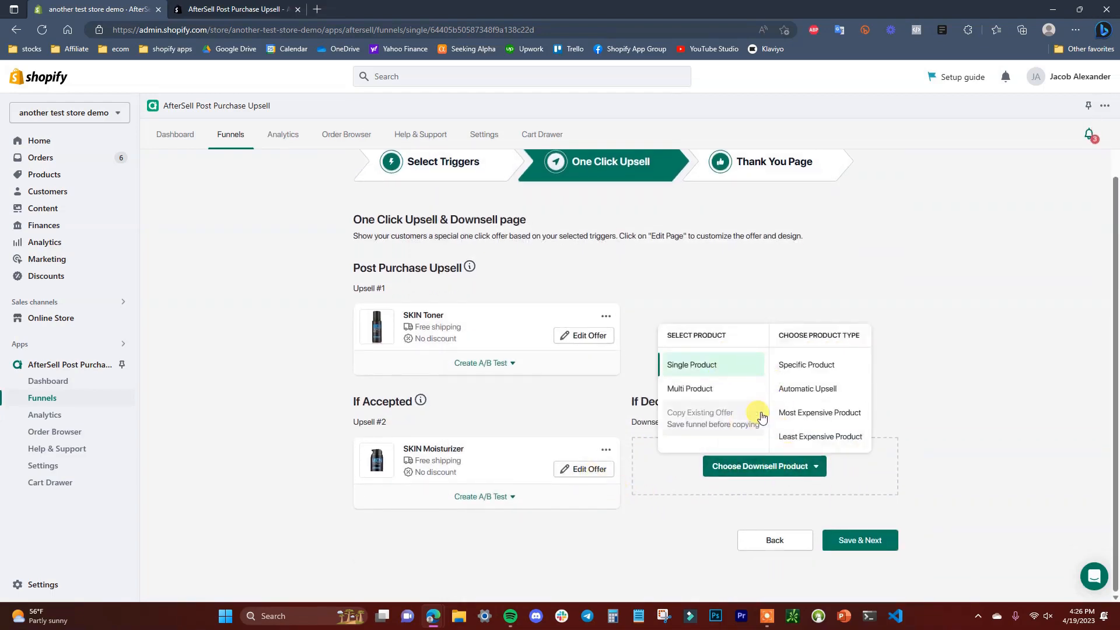
pyautogui.click(779, 366)
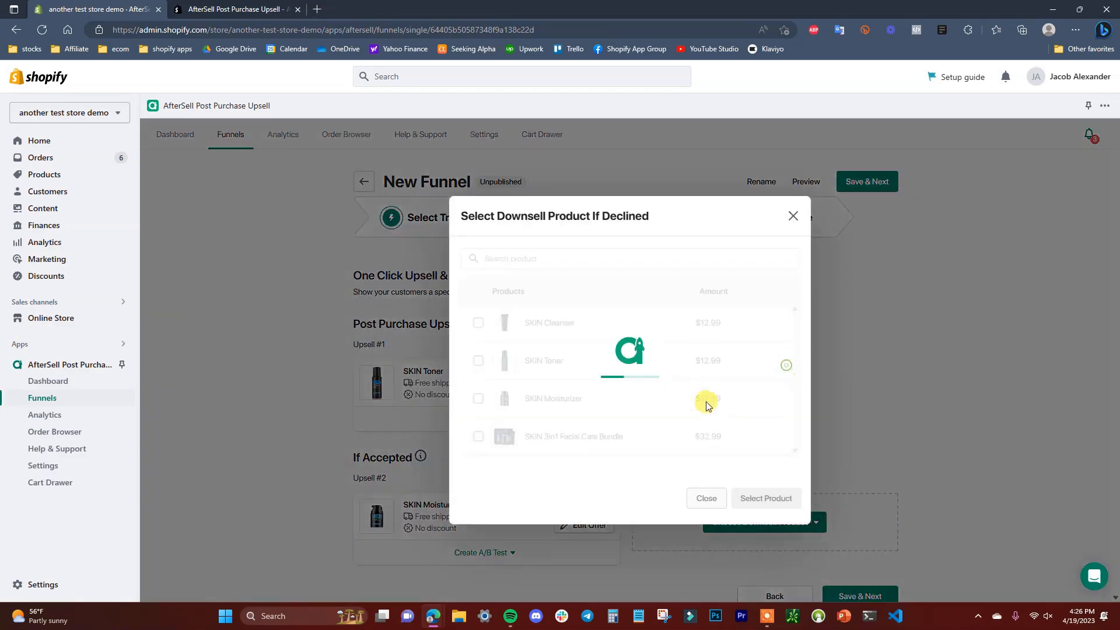
pyautogui.click(580, 406)
pyautogui.click(752, 497)
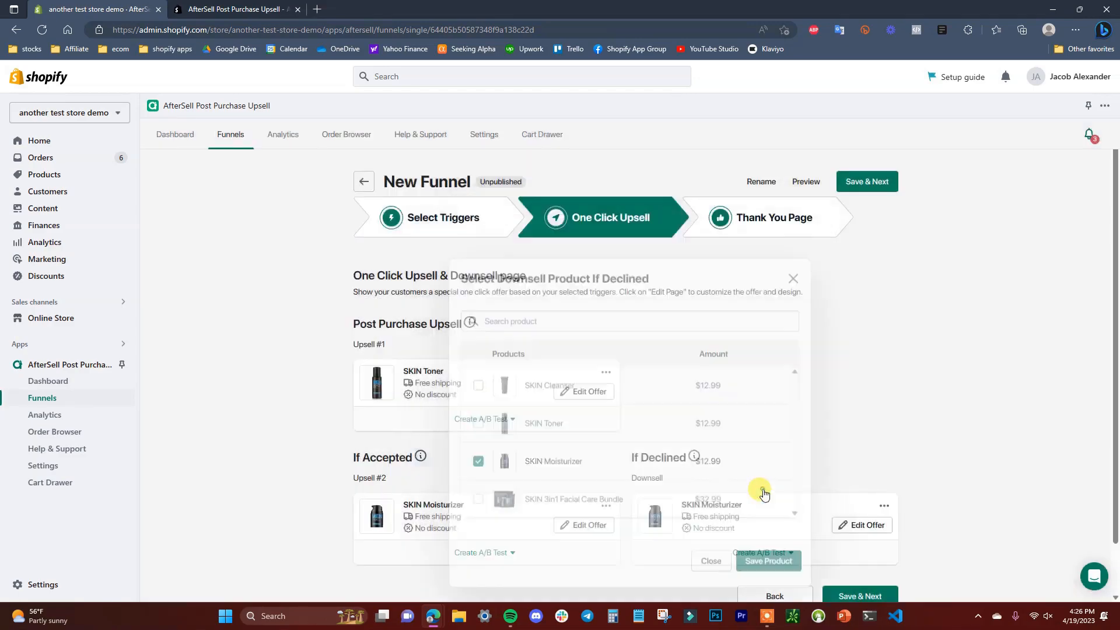
# Open the SKIN Toner offer of Upsell #1 for editing and review its Text widget settings
pyautogui.scroll(-1, 609, 443)
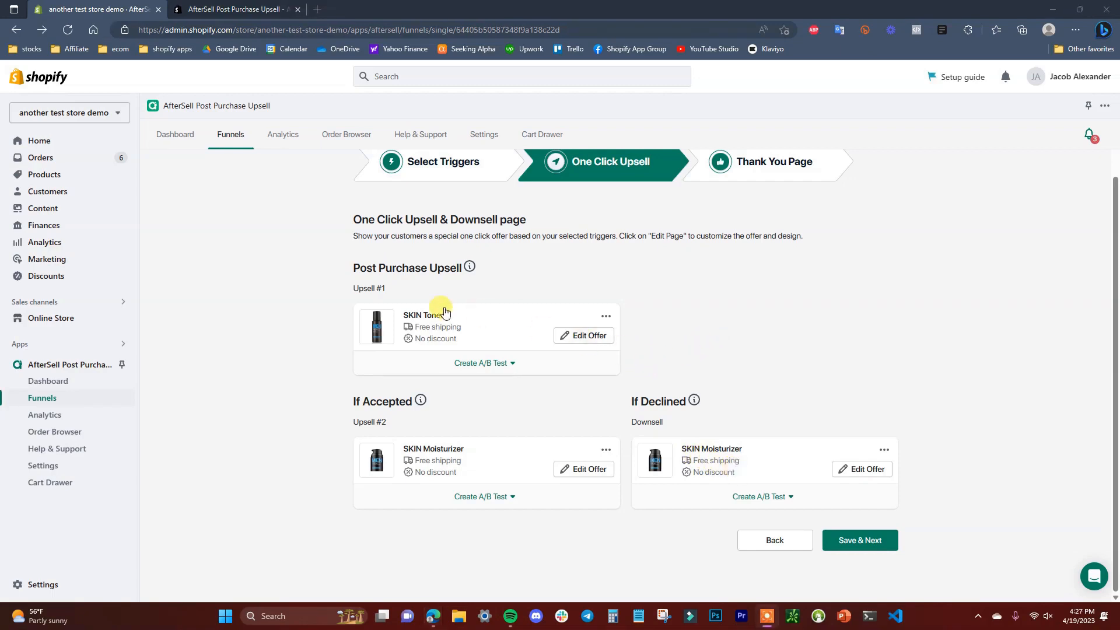
pyautogui.click(585, 337)
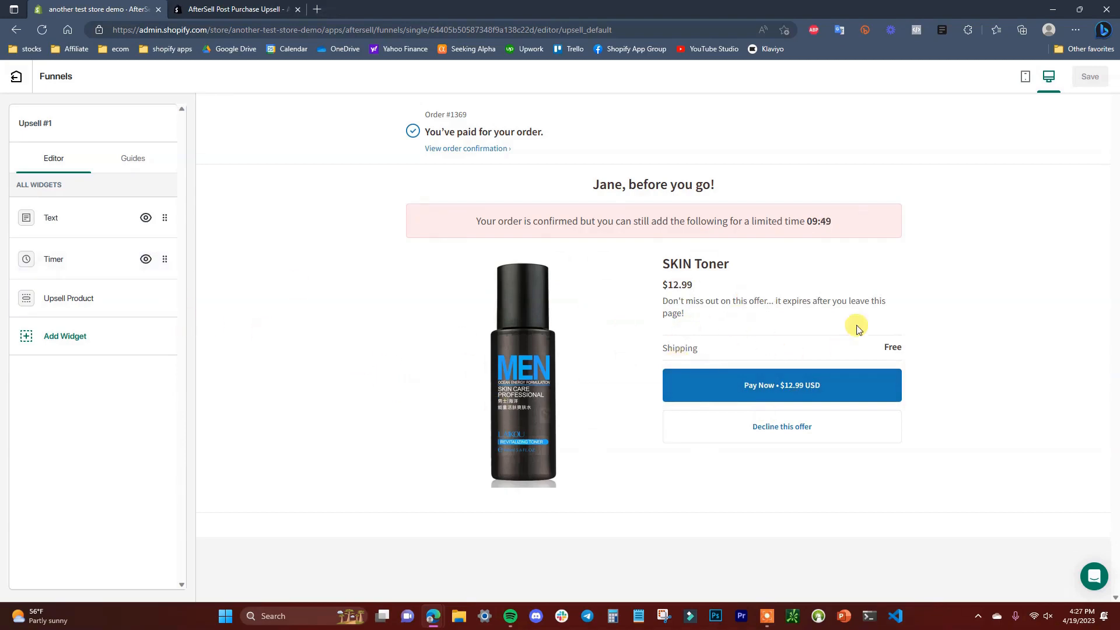
pyautogui.click(80, 221)
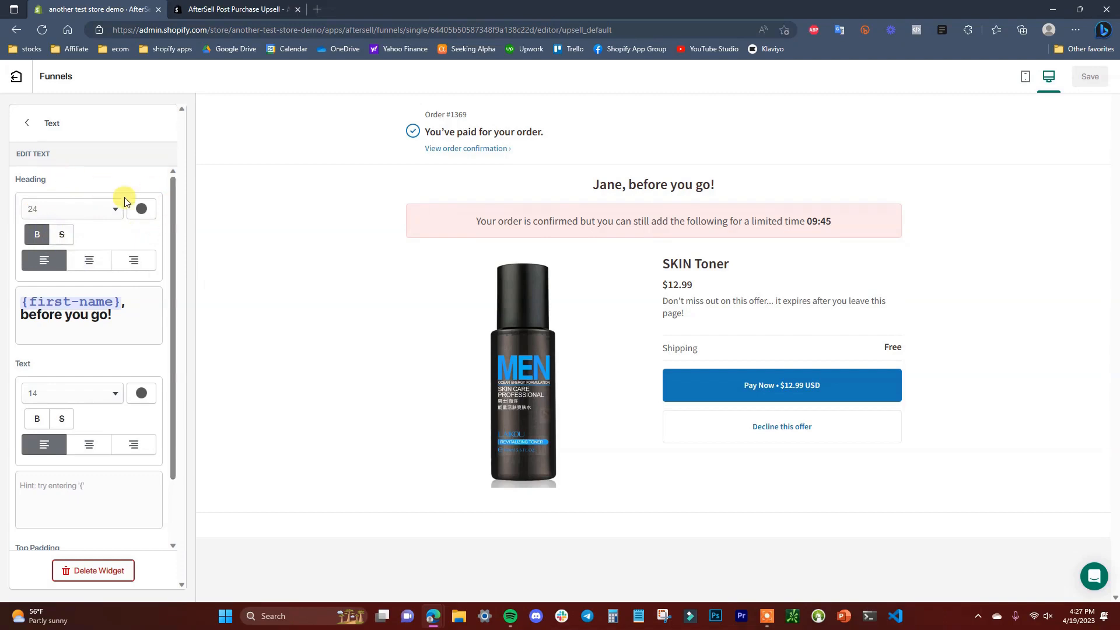
pyautogui.scroll(-1, 117, 386)
pyautogui.scroll(1, 89, 369)
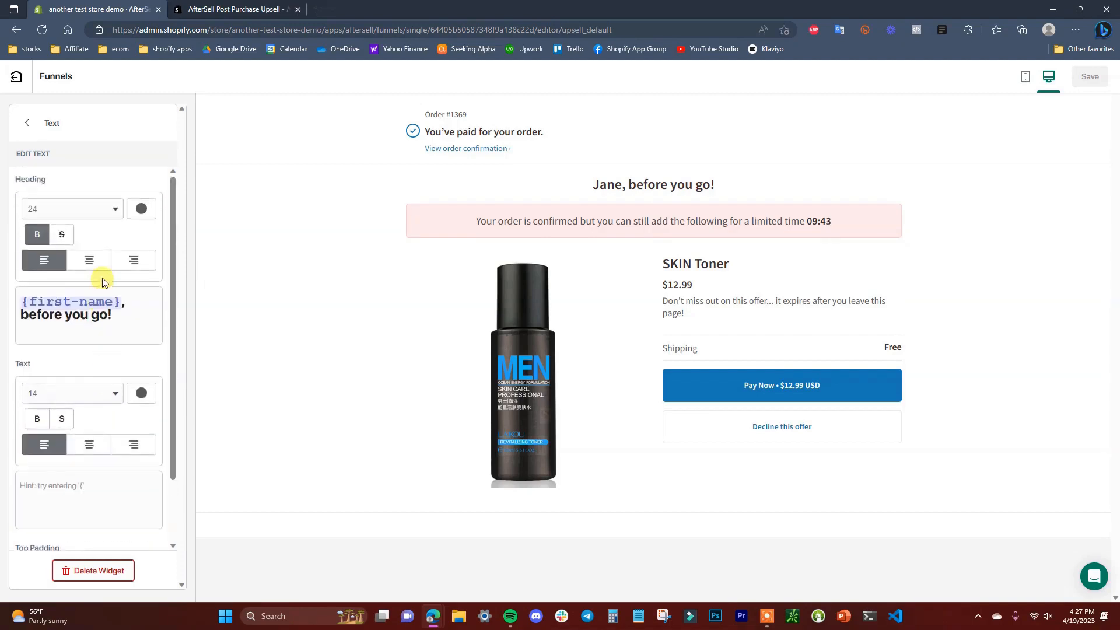
# Try adding two exclamation marks to the Text widget's "before you go!" heading, remove them, and return to the widget list
pyautogui.click(134, 319)
pyautogui.write('!!')
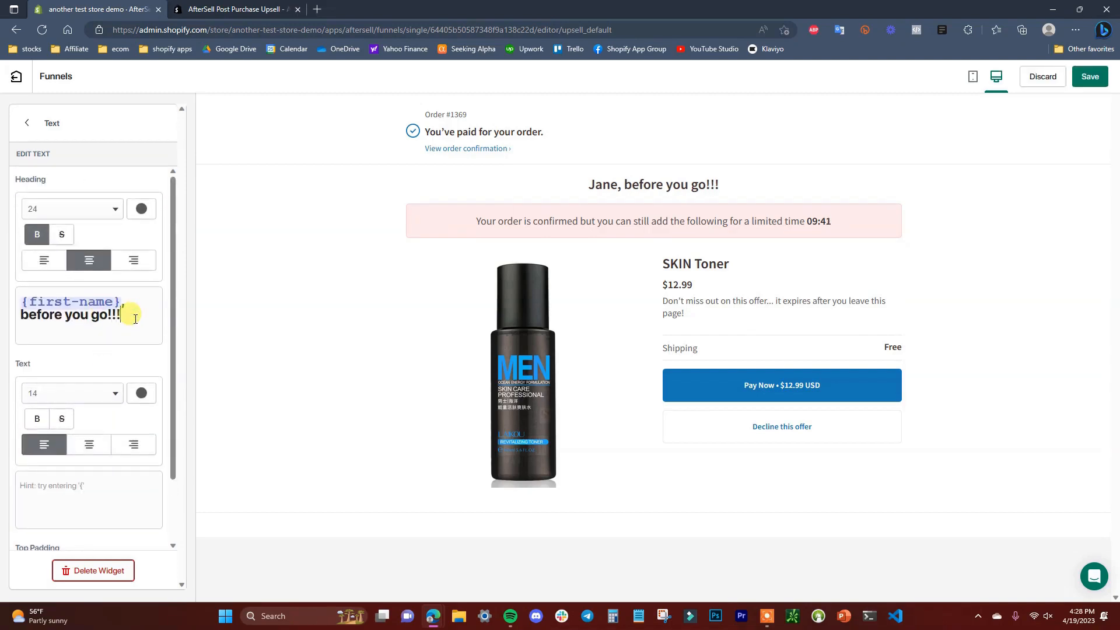
pyautogui.press('BackSpace')
pyautogui.press('BackSpace')
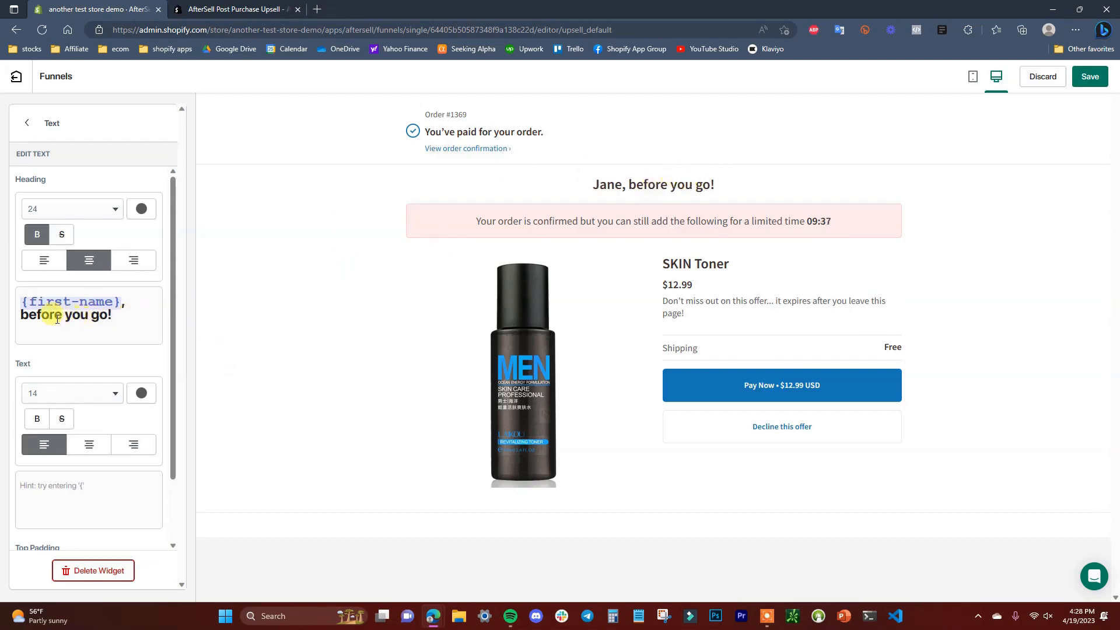
pyautogui.scroll(-1, 99, 306)
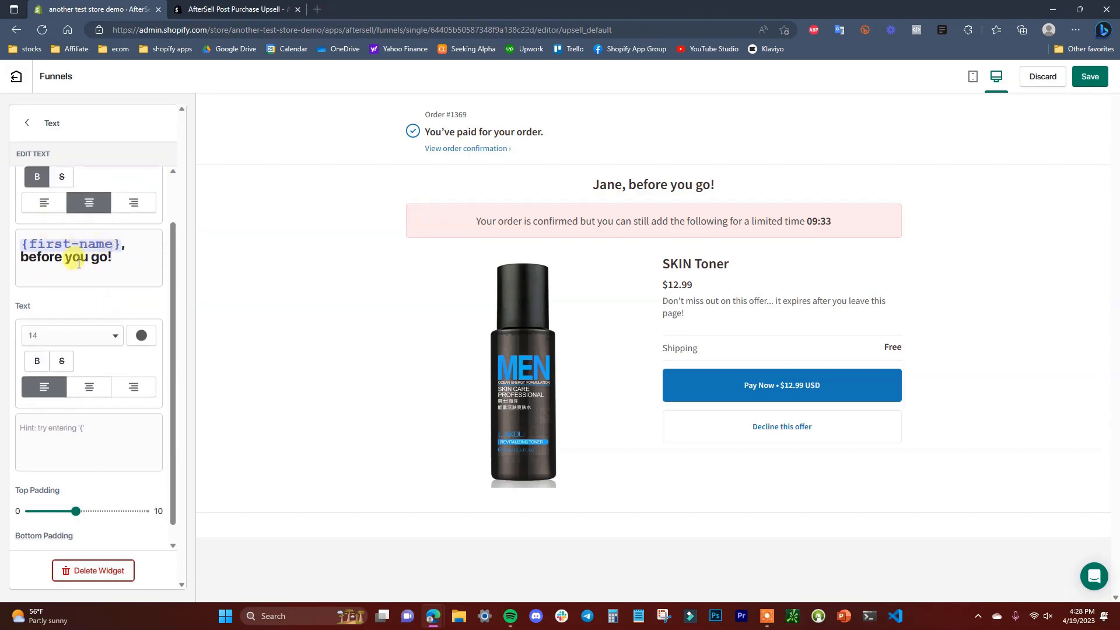
pyautogui.scroll(1, 78, 329)
pyautogui.click(29, 127)
pyautogui.press('Return')
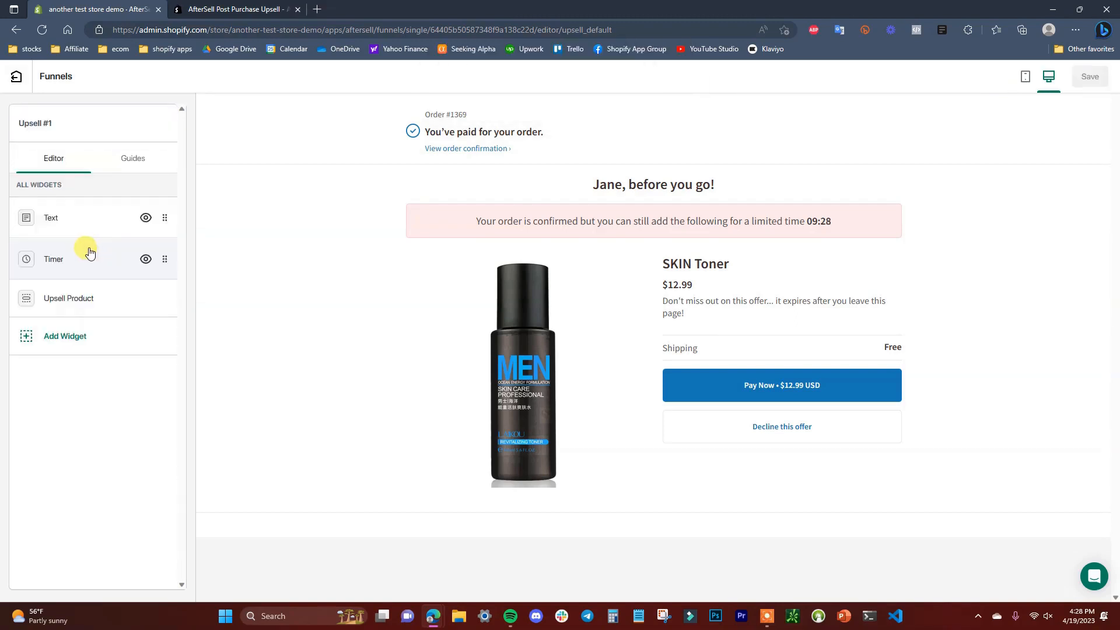
# Set the Timer widget's offer countdown to 10 minutes and its background color to Yellow, and save the offer
pyautogui.click(89, 252)
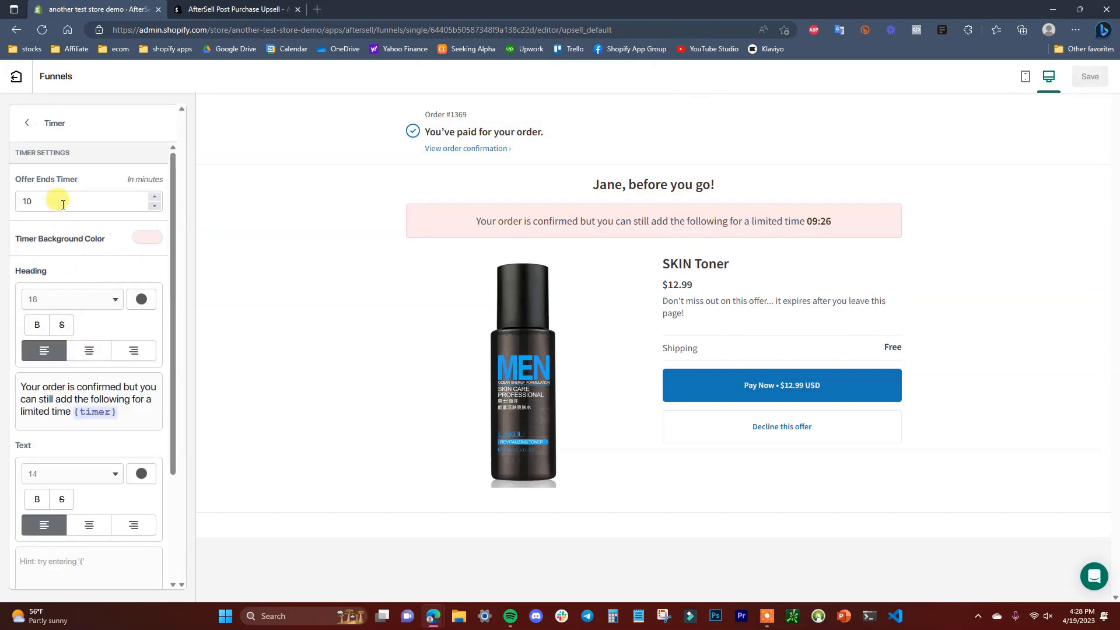
pyautogui.click(154, 206)
pyautogui.click(154, 206)
pyautogui.click(154, 206)
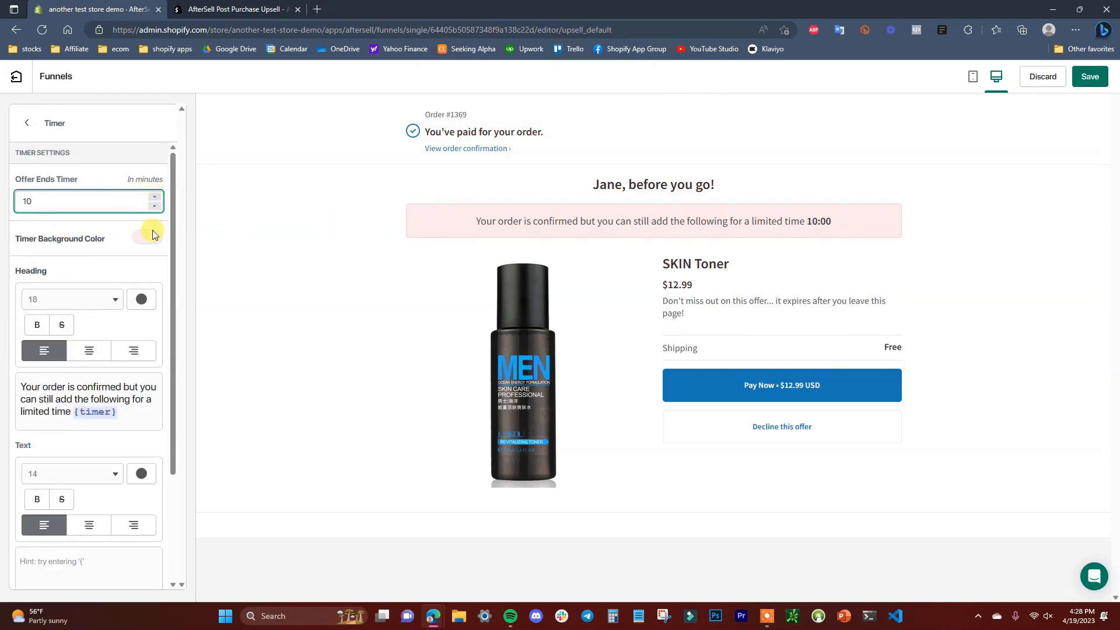
pyautogui.click(138, 241)
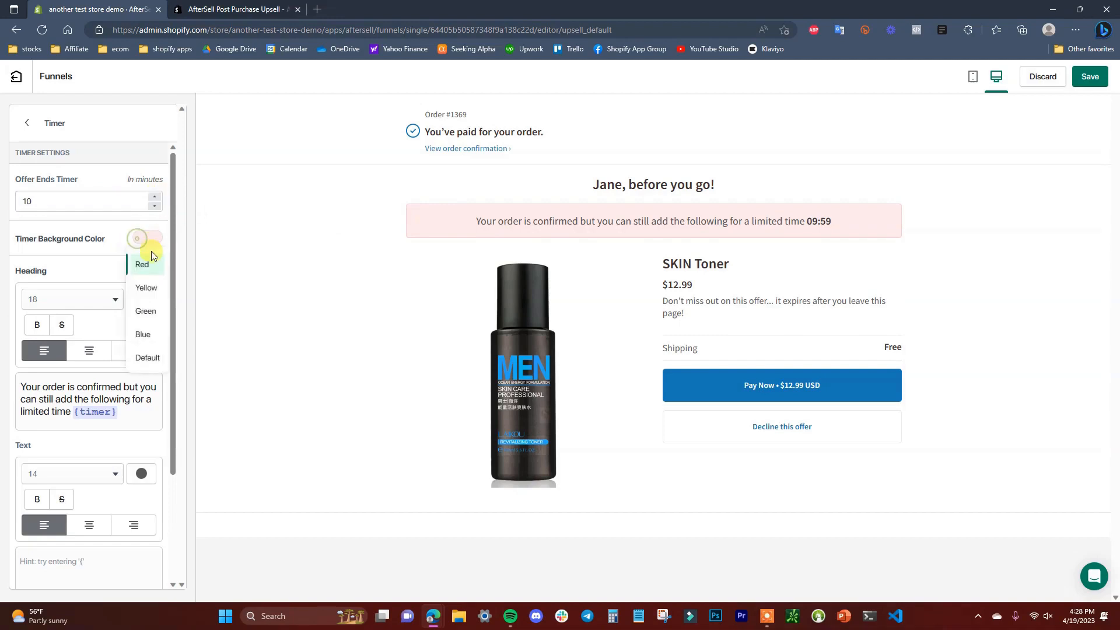
pyautogui.click(146, 288)
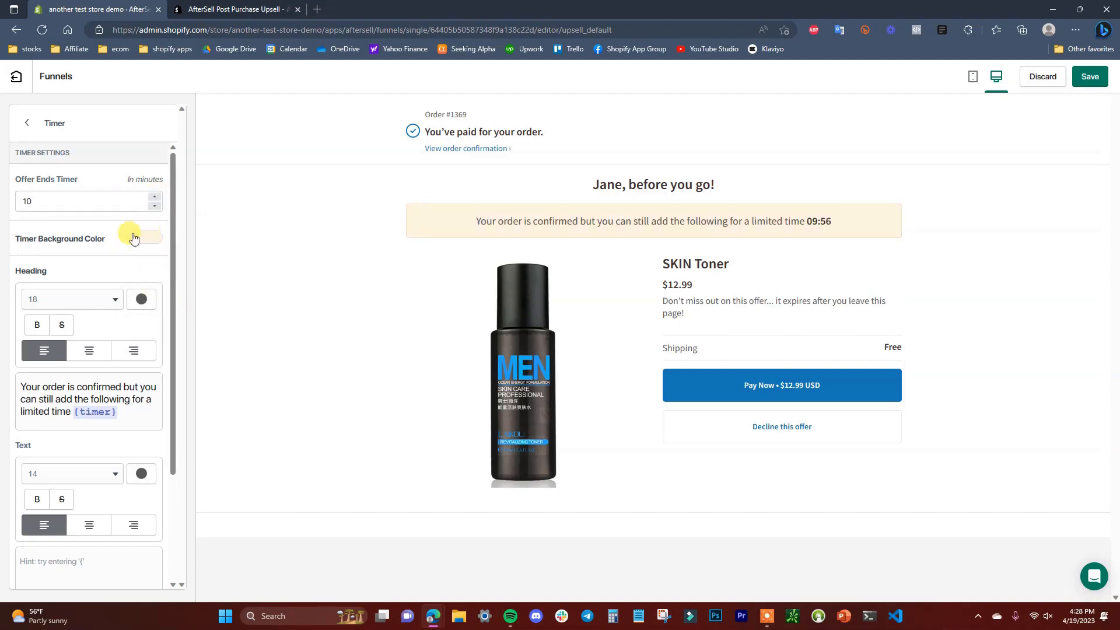
pyautogui.scroll(-5, 117, 357)
pyautogui.scroll(5, 138, 375)
pyautogui.click(1089, 76)
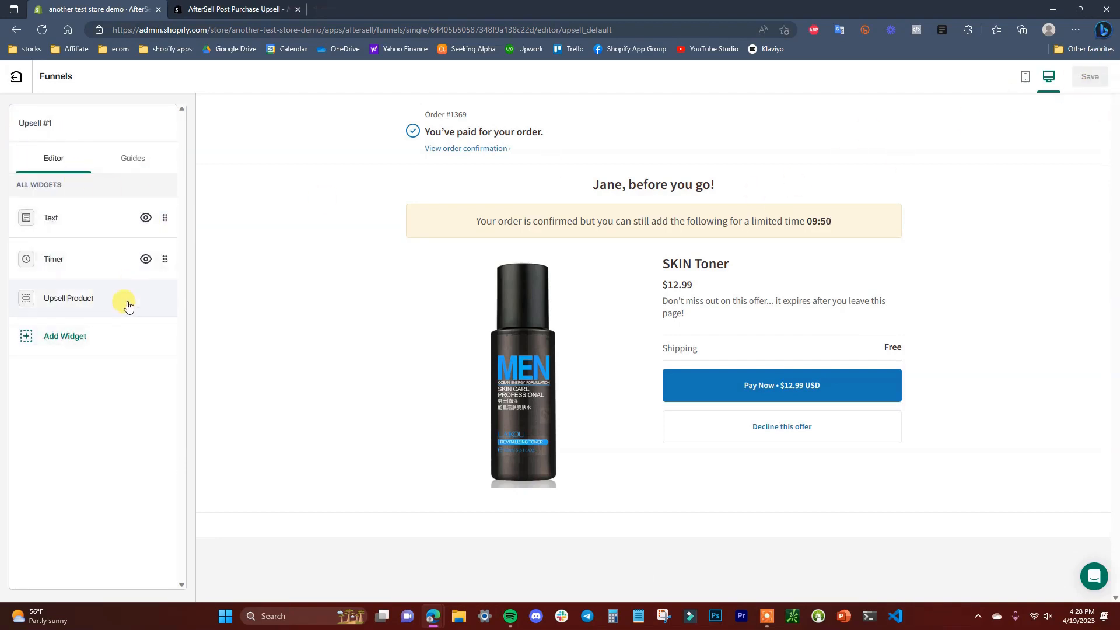
# Try out an Image widget on the Upsell #1 page and delete it
pyautogui.click(66, 336)
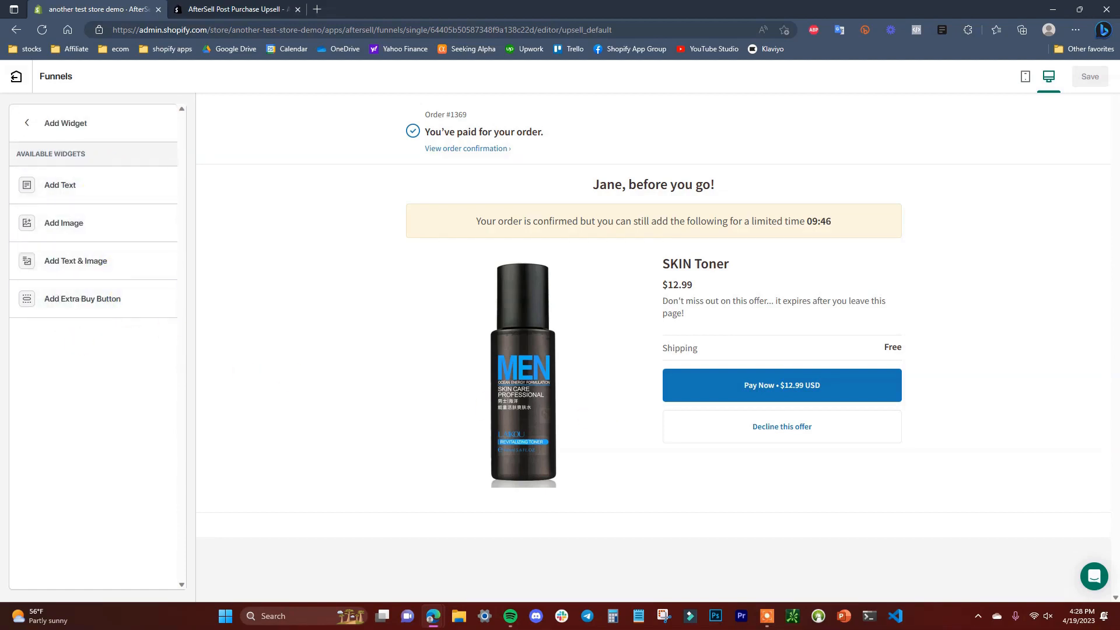
pyautogui.click(113, 236)
pyautogui.scroll(-5, 641, 409)
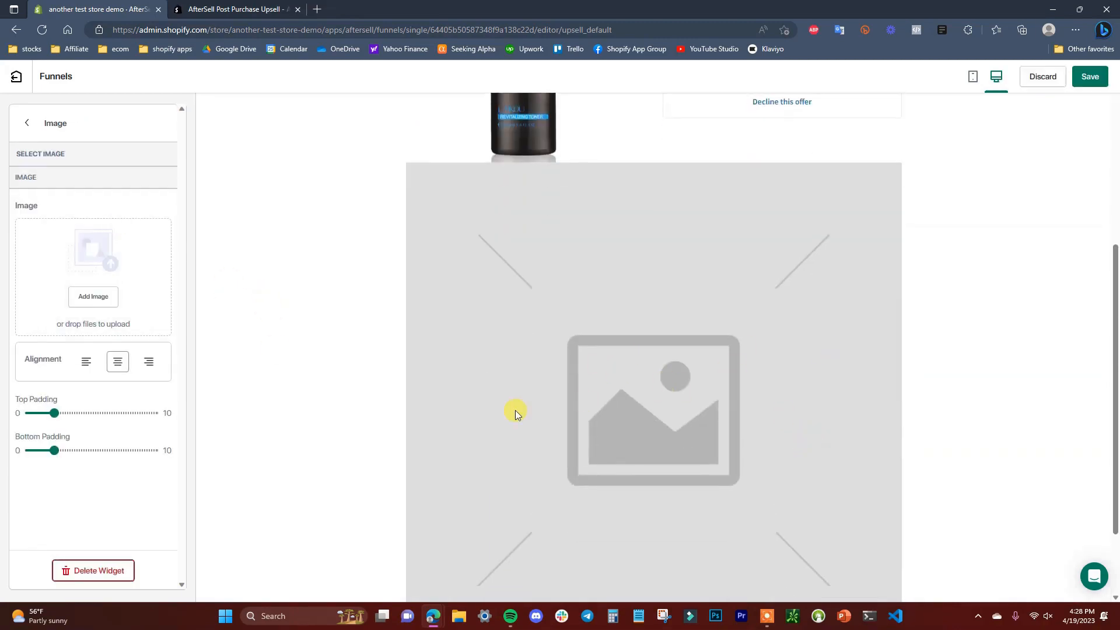
pyautogui.scroll(4, 490, 433)
pyautogui.scroll(-5, 679, 493)
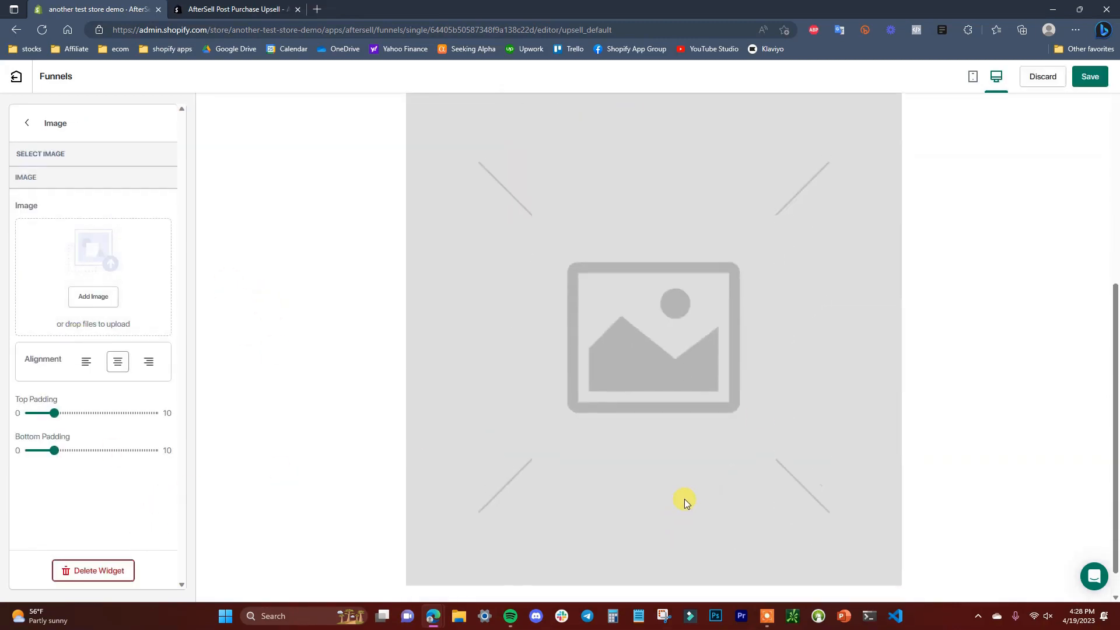
pyautogui.click(97, 571)
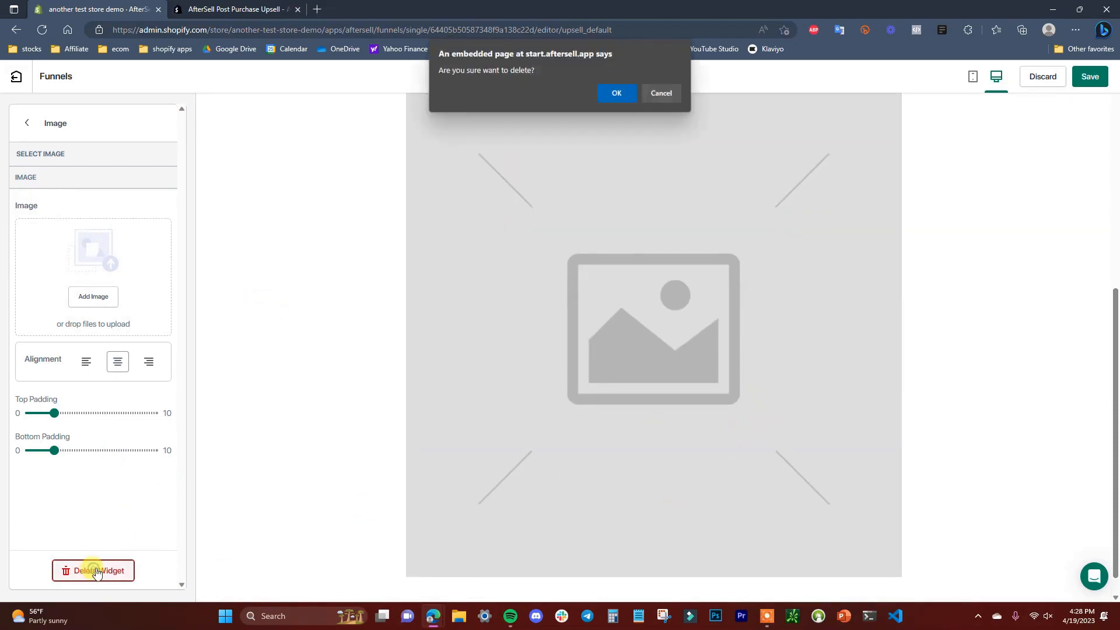
pyautogui.click(613, 94)
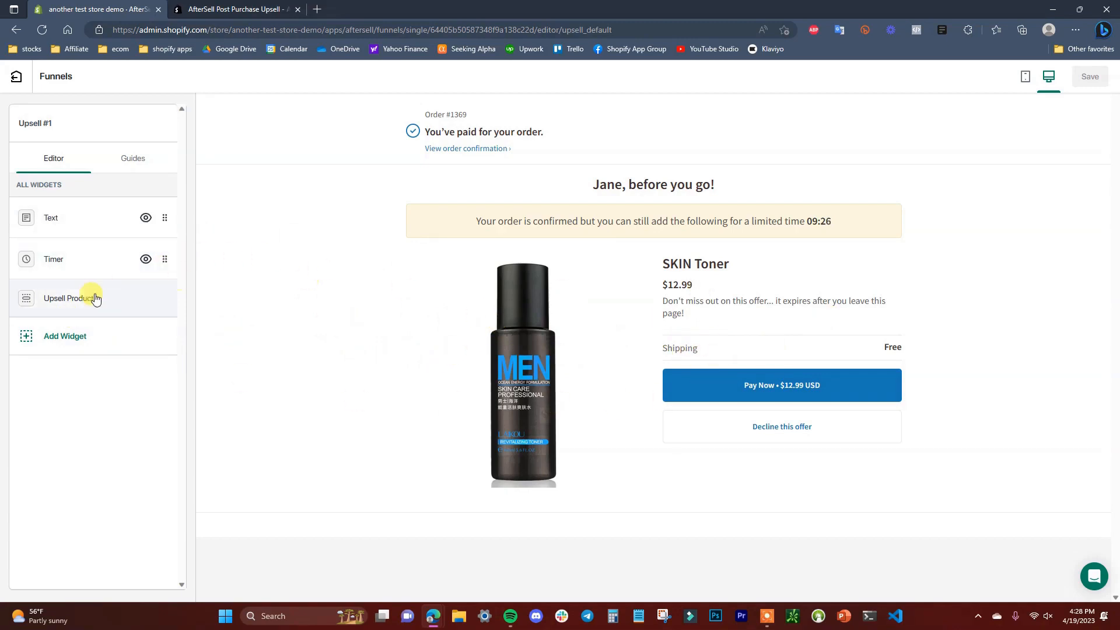
# Look over the widget tutorials and the Upsell Product widget's discount, shipping and image settings, and return to the funnel
pyautogui.click(129, 158)
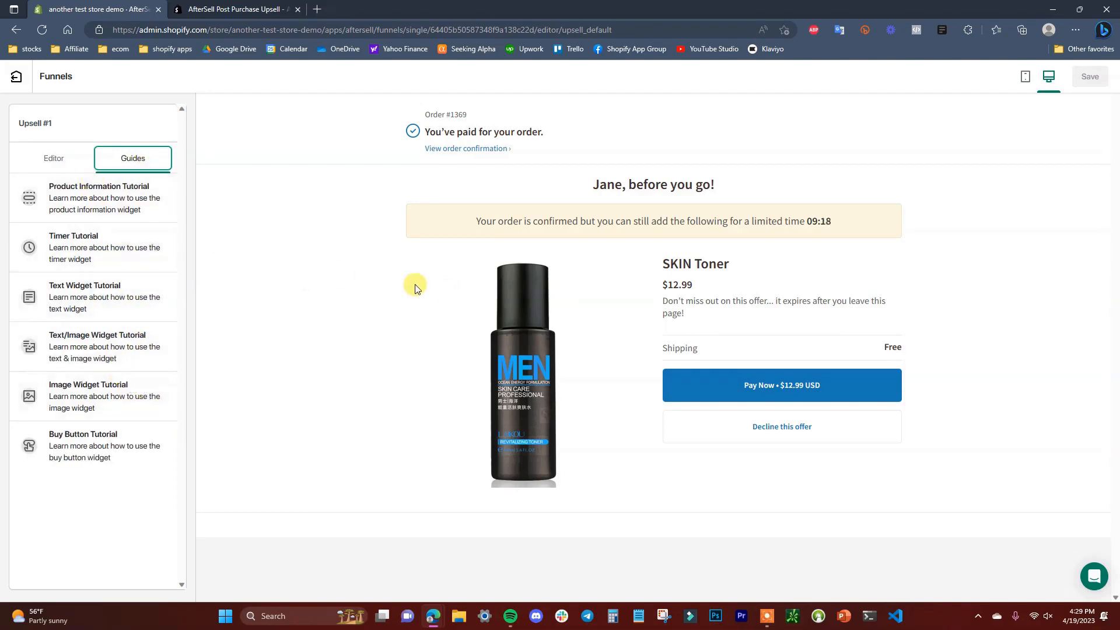
pyautogui.click(56, 150)
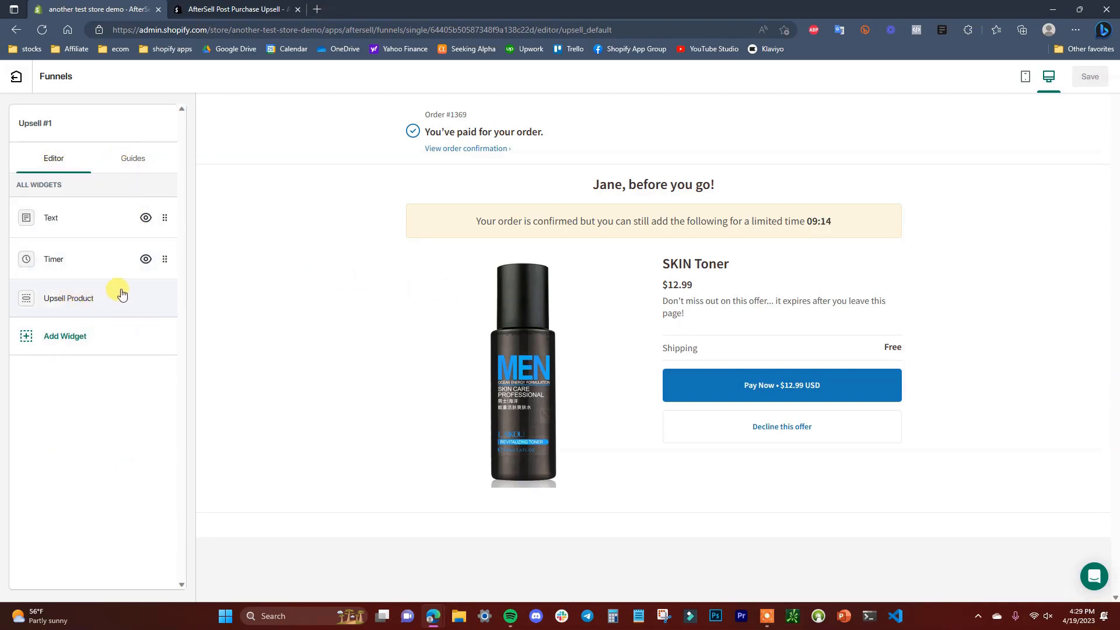
pyautogui.click(85, 296)
pyautogui.scroll(-1, 105, 321)
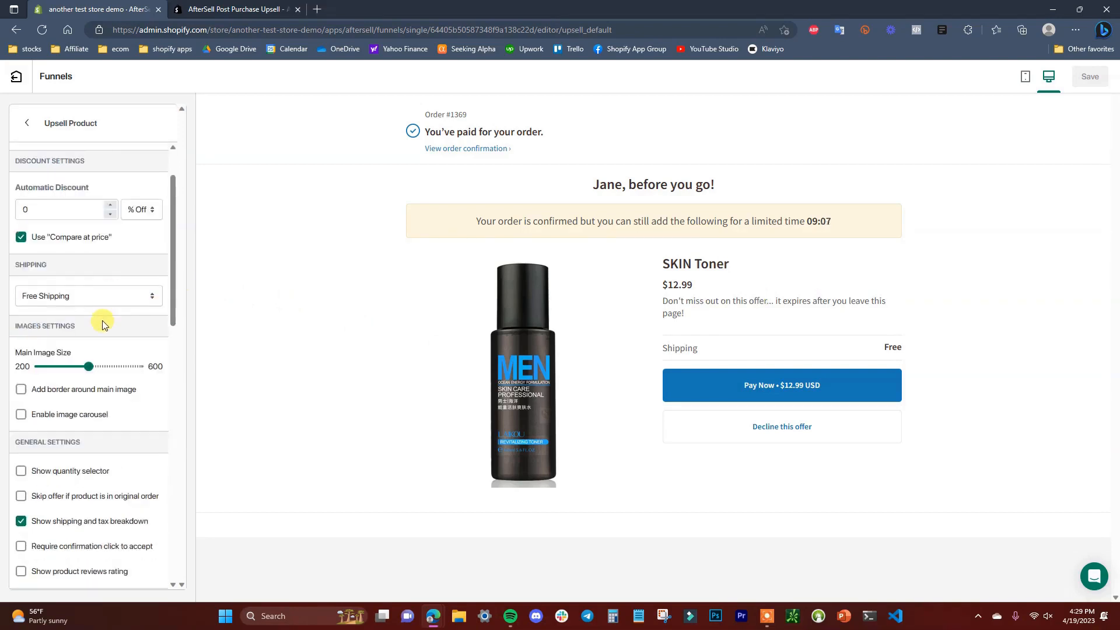
pyautogui.scroll(1, 108, 414)
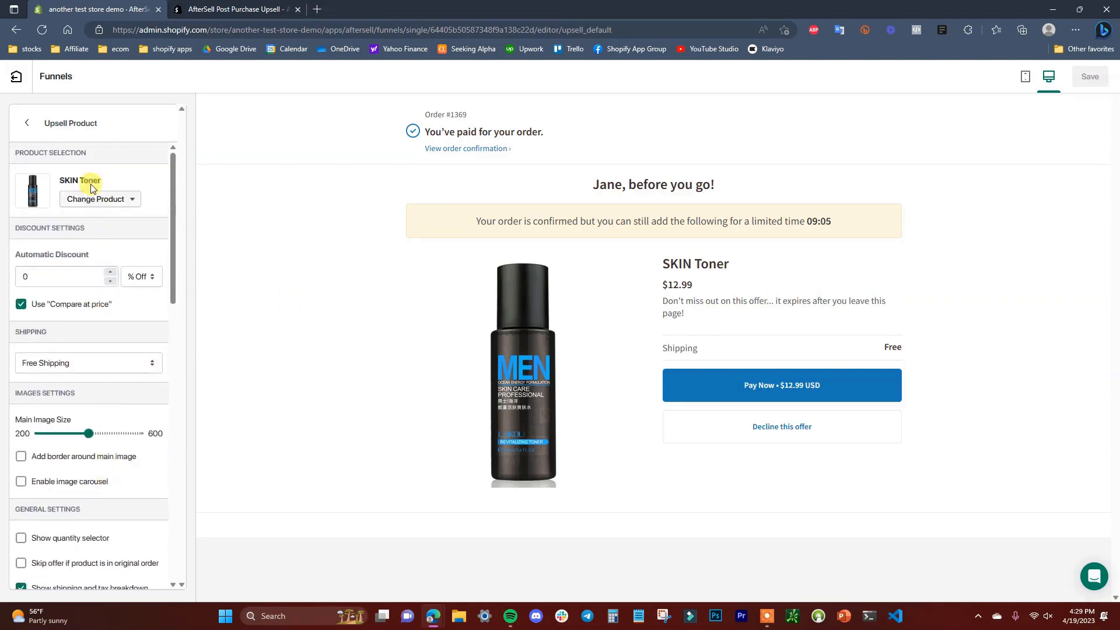
pyautogui.click(25, 122)
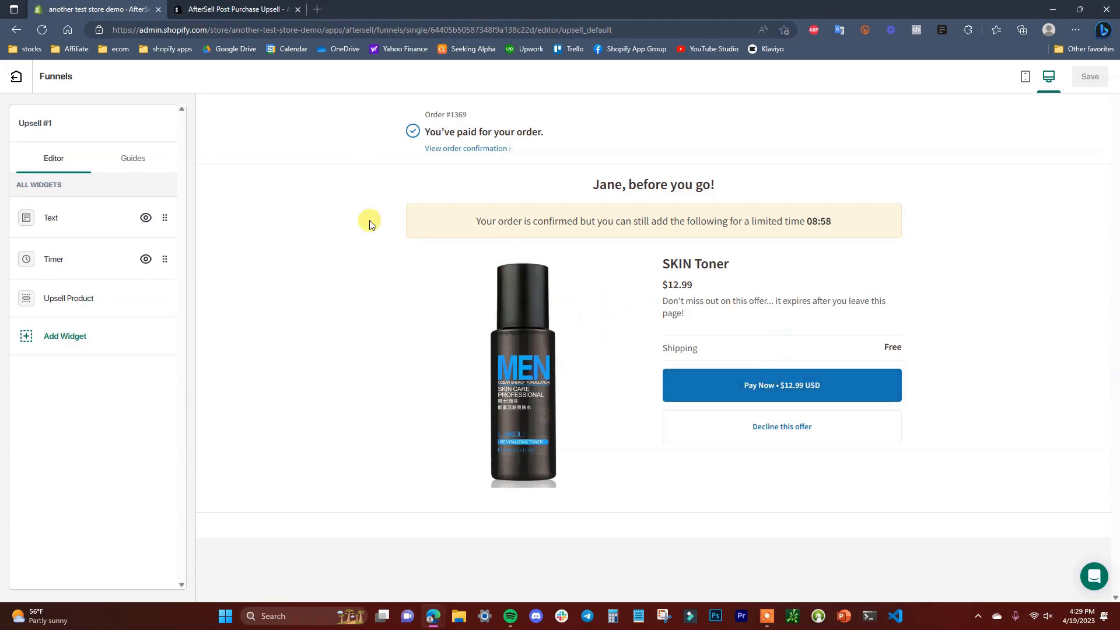
pyautogui.click(17, 78)
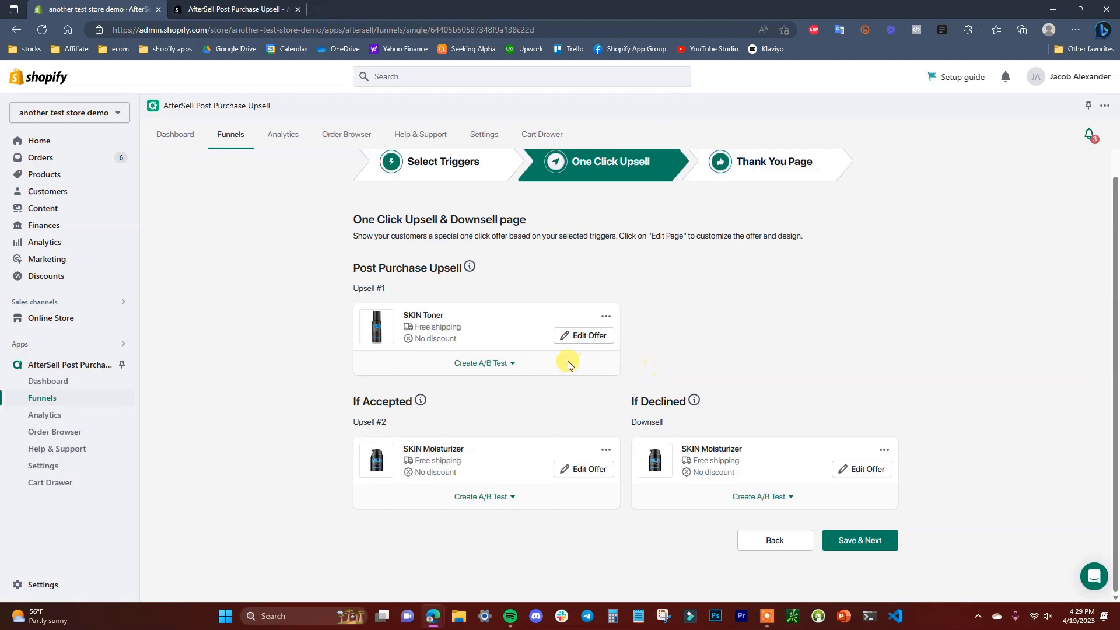
# Create an A/B test for Upsell #1 with SKIN 3in1 Facial Care Bundle as a new single product offer
pyautogui.click(512, 365)
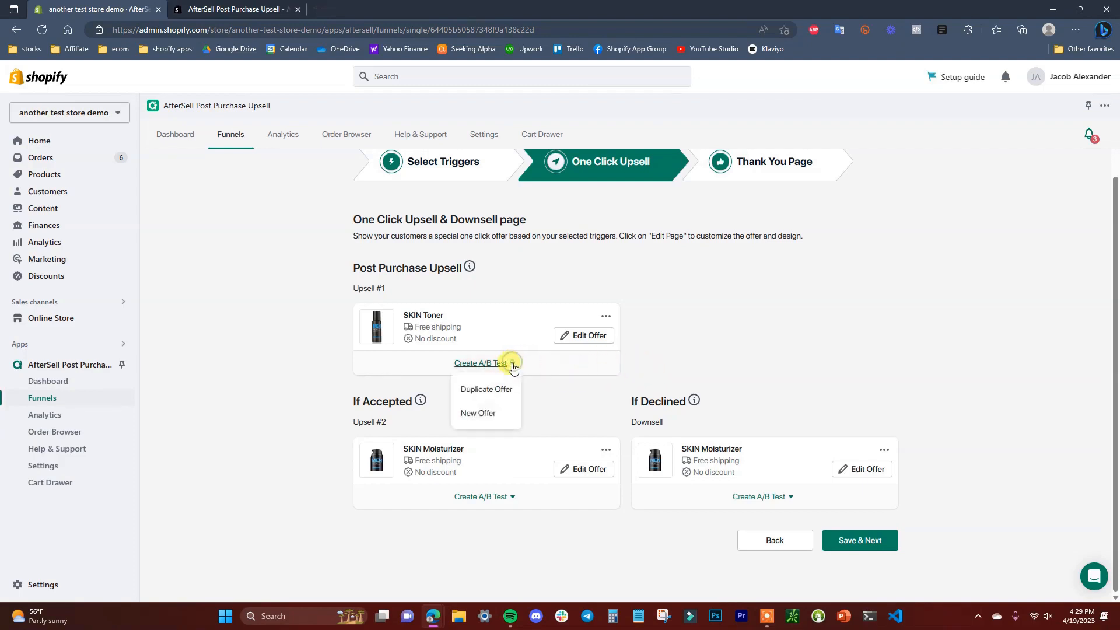
pyautogui.click(498, 414)
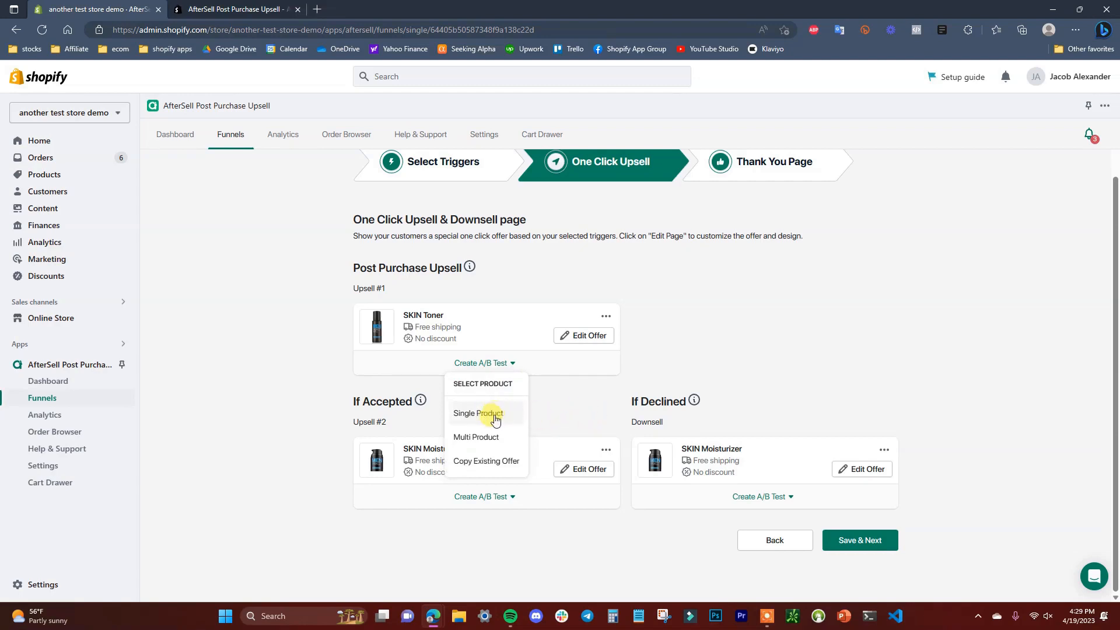
pyautogui.click(491, 415)
pyautogui.click(533, 416)
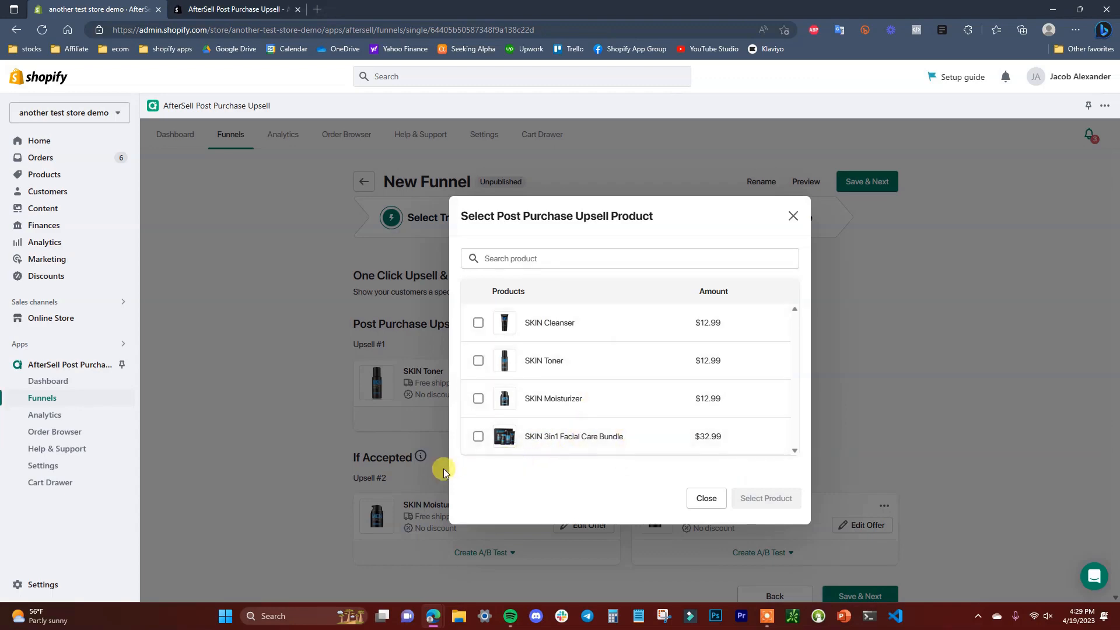
pyautogui.click(578, 438)
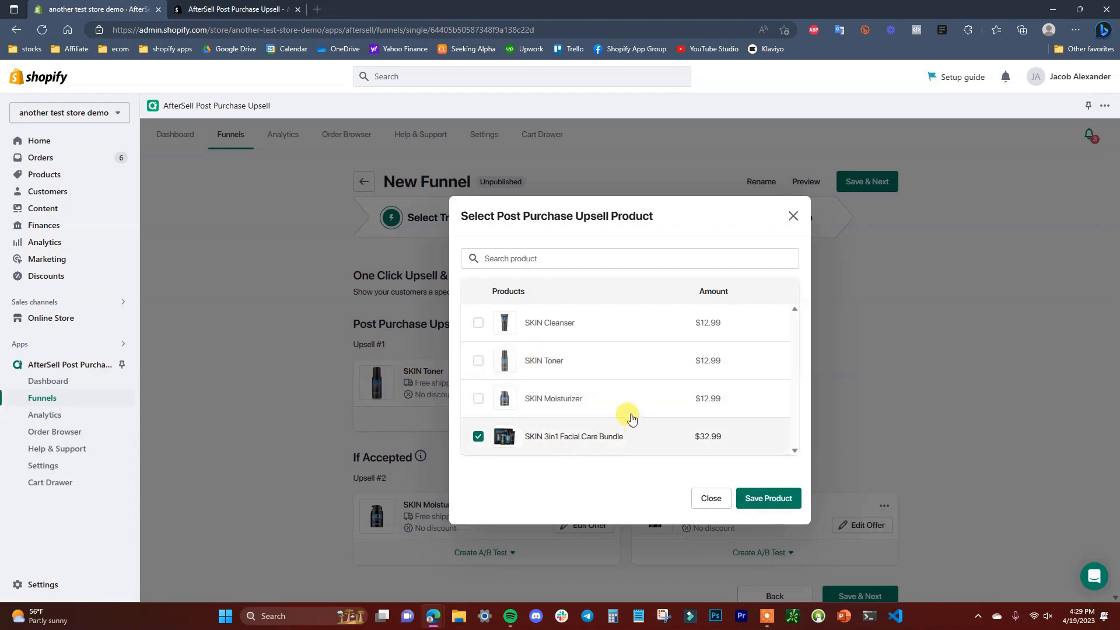
pyautogui.click(773, 498)
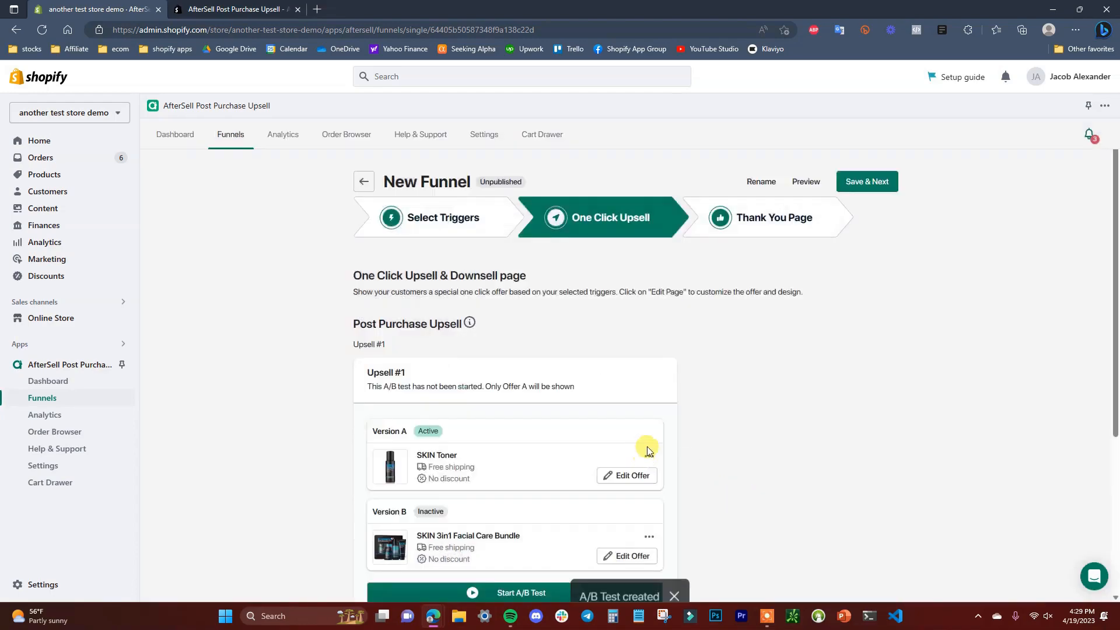
pyautogui.scroll(-4, 758, 438)
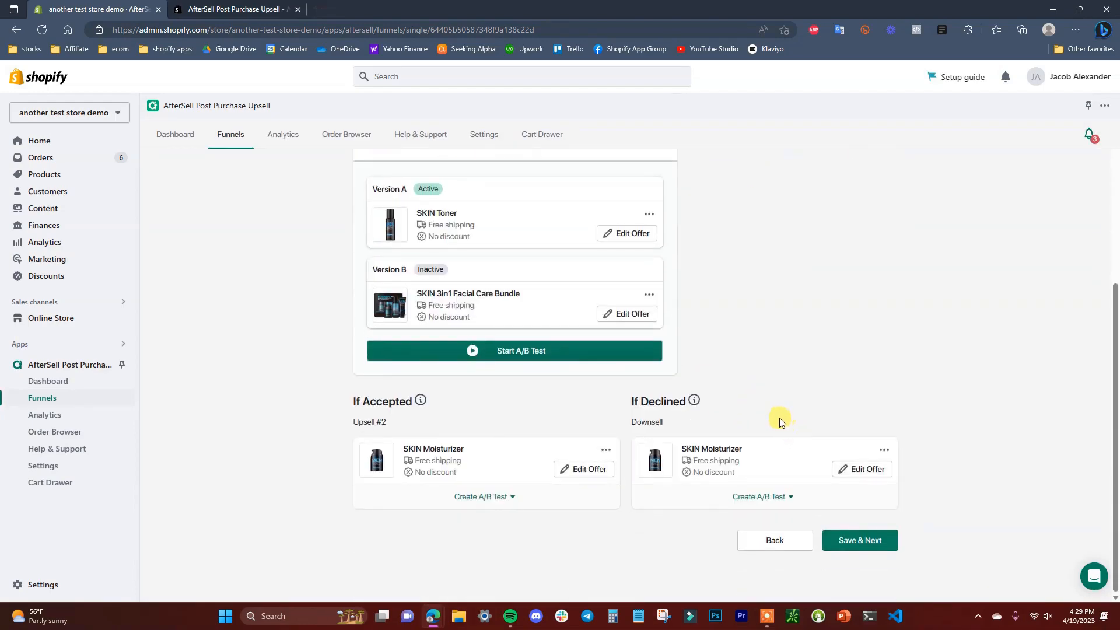
pyautogui.scroll(1, 781, 444)
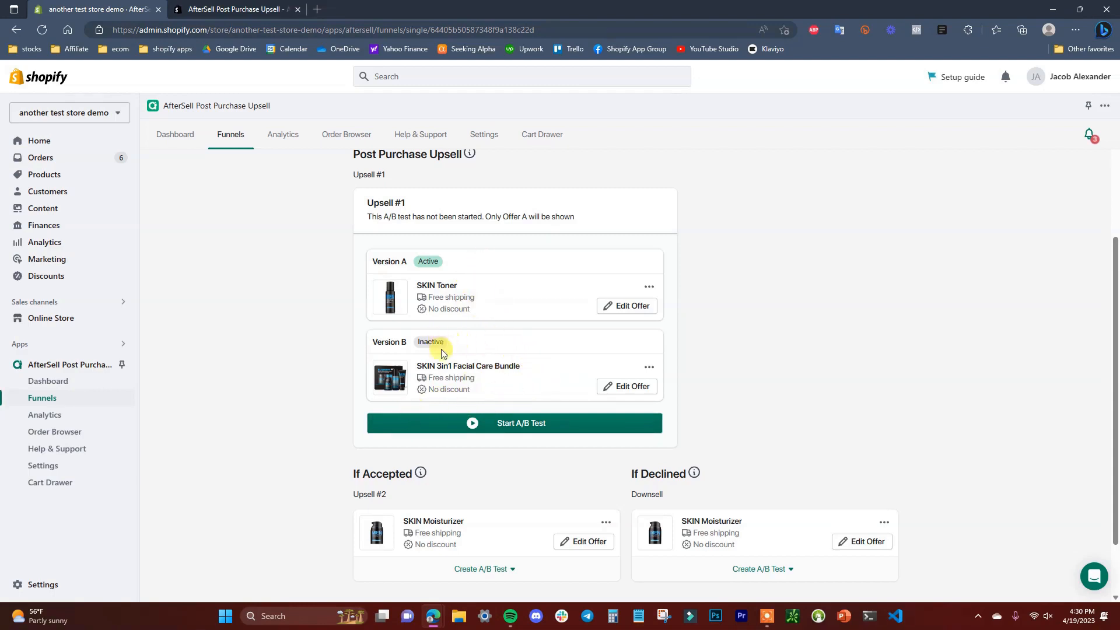
# Start the Upsell #1 A/B test and review its overall analytics
pyautogui.click(510, 424)
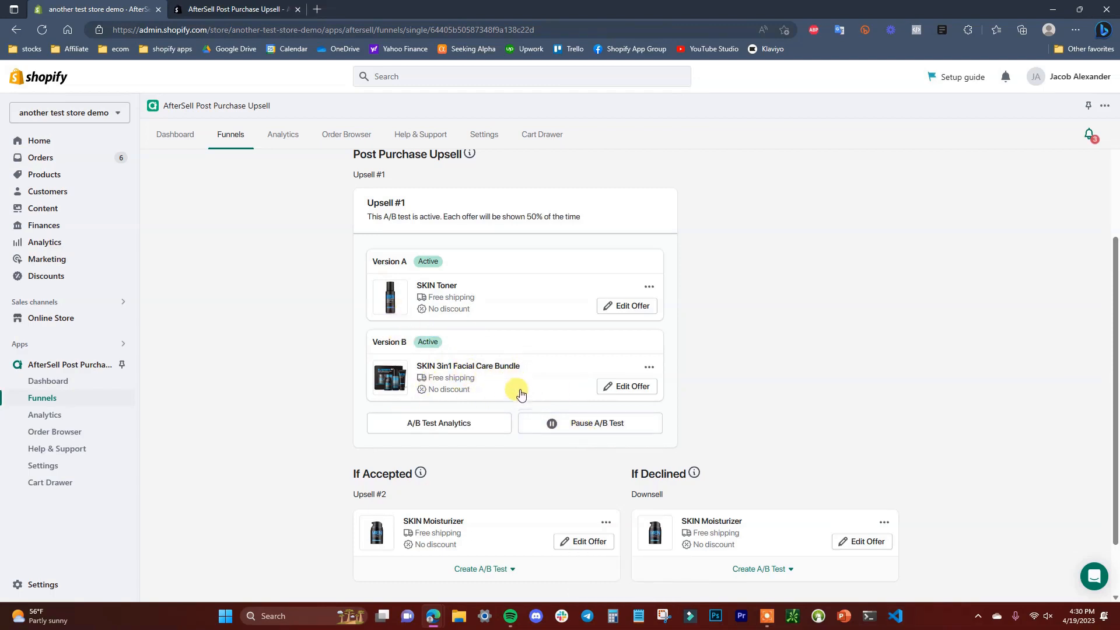
pyautogui.click(444, 425)
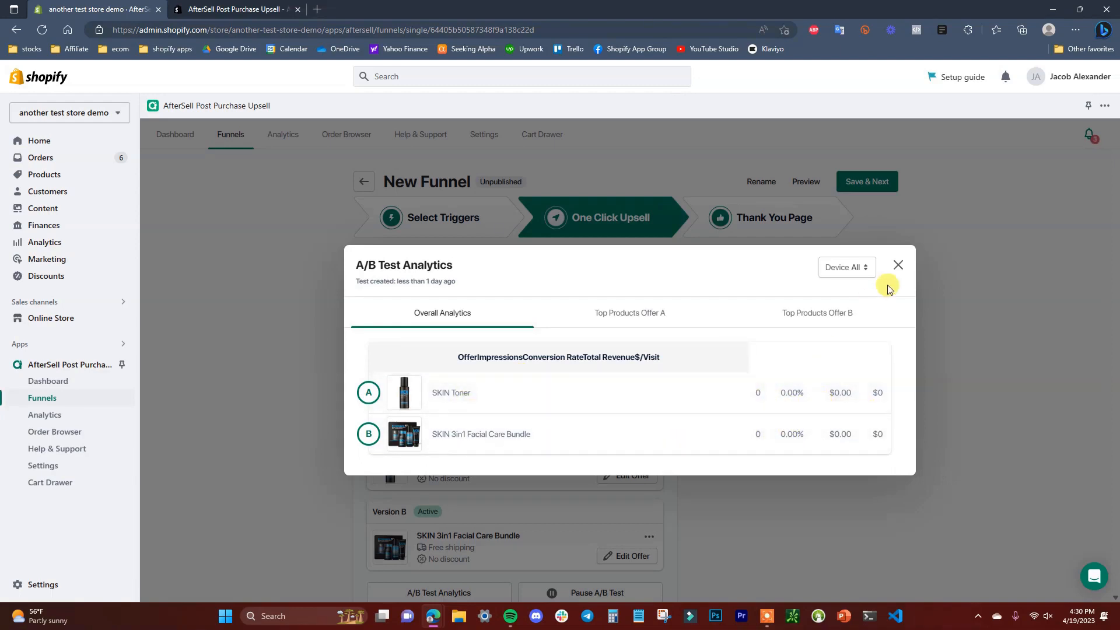
pyautogui.click(897, 267)
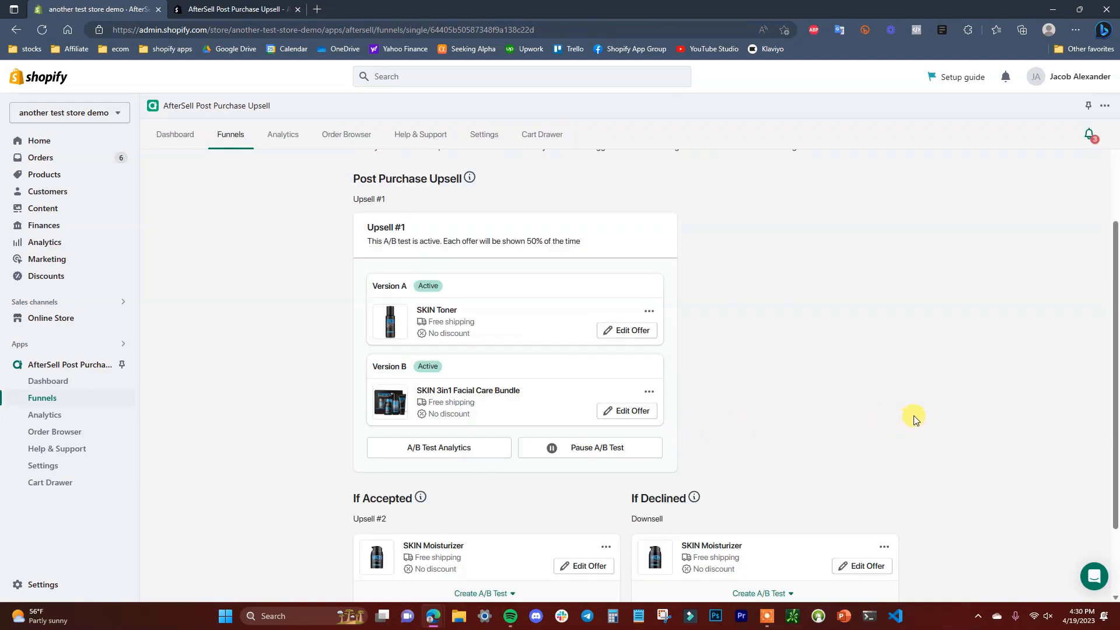
# Save the One Click Upsell stage and open the funnel's thank you page for editing
pyautogui.scroll(-2, 914, 419)
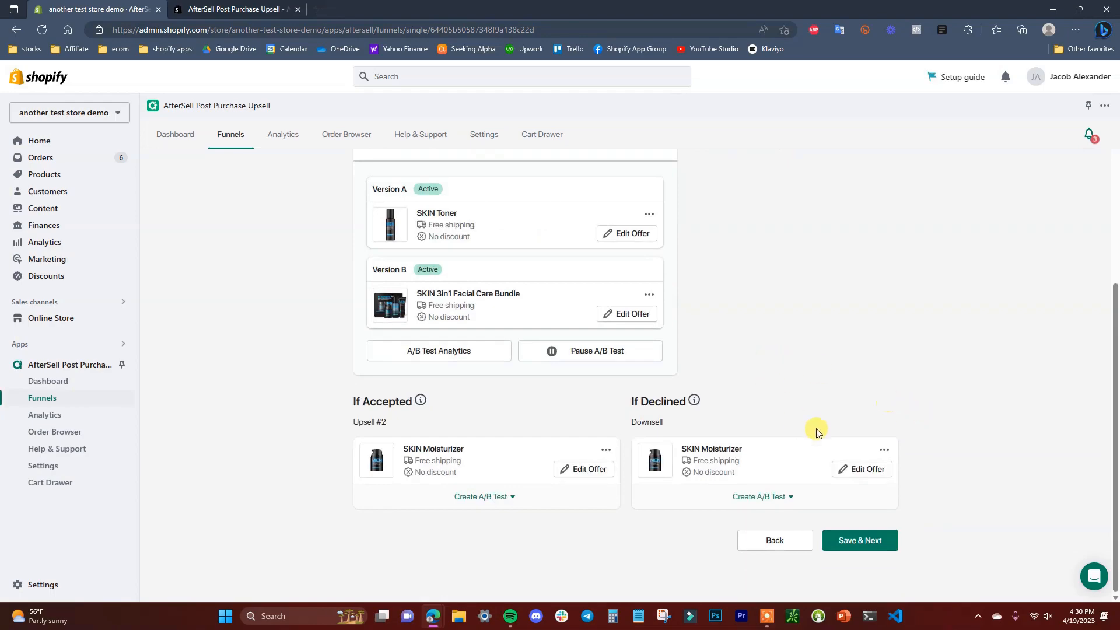
pyautogui.scroll(3, 703, 327)
pyautogui.scroll(-3, 680, 327)
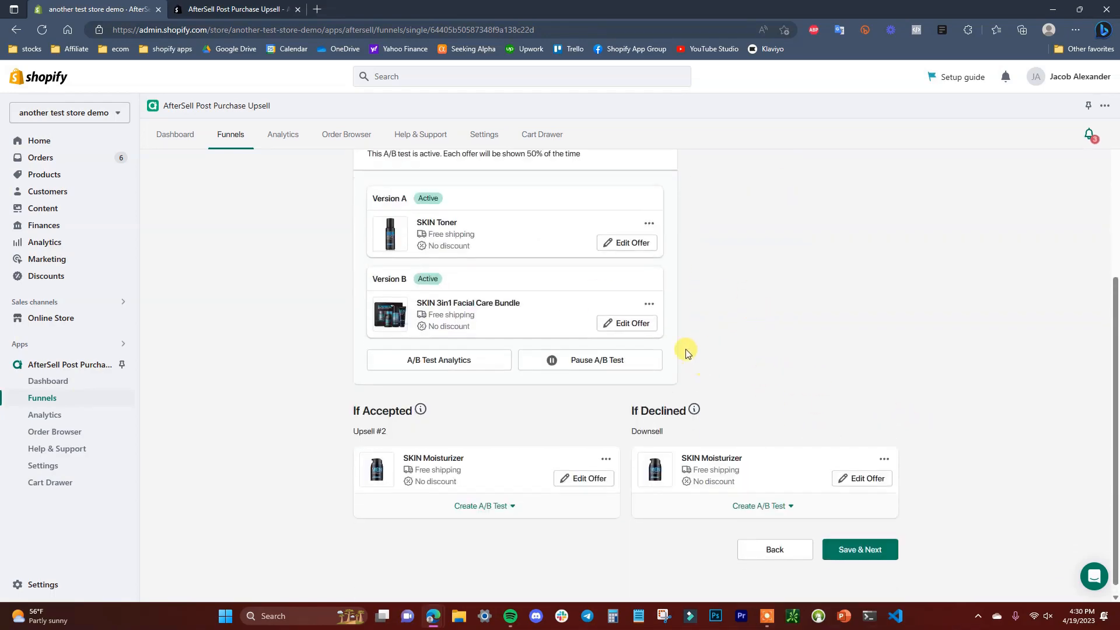
pyautogui.click(883, 540)
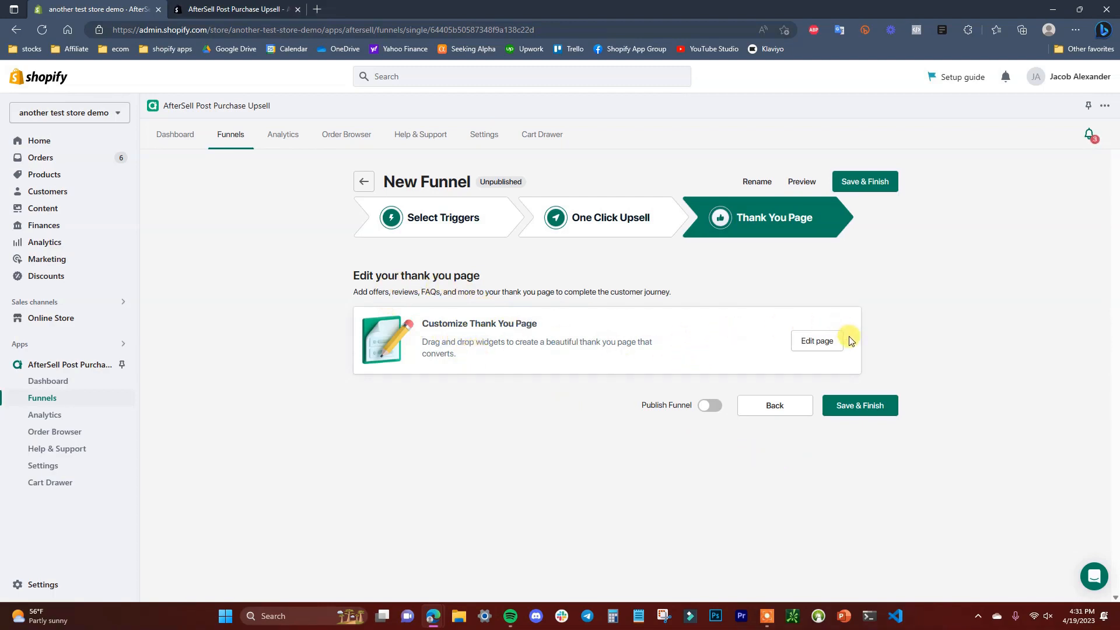
pyautogui.click(833, 344)
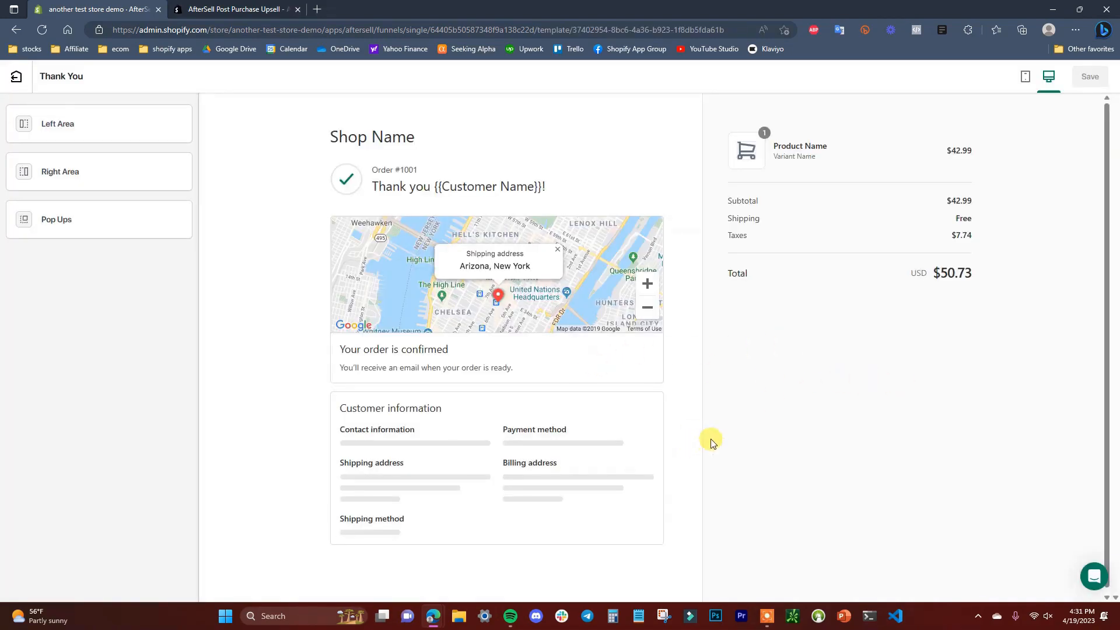
pyautogui.scroll(-1, 635, 438)
pyautogui.scroll(1, 634, 443)
# Try out a Product Recommendation widget in the thank you page's Left Area and delete it
pyautogui.click(129, 128)
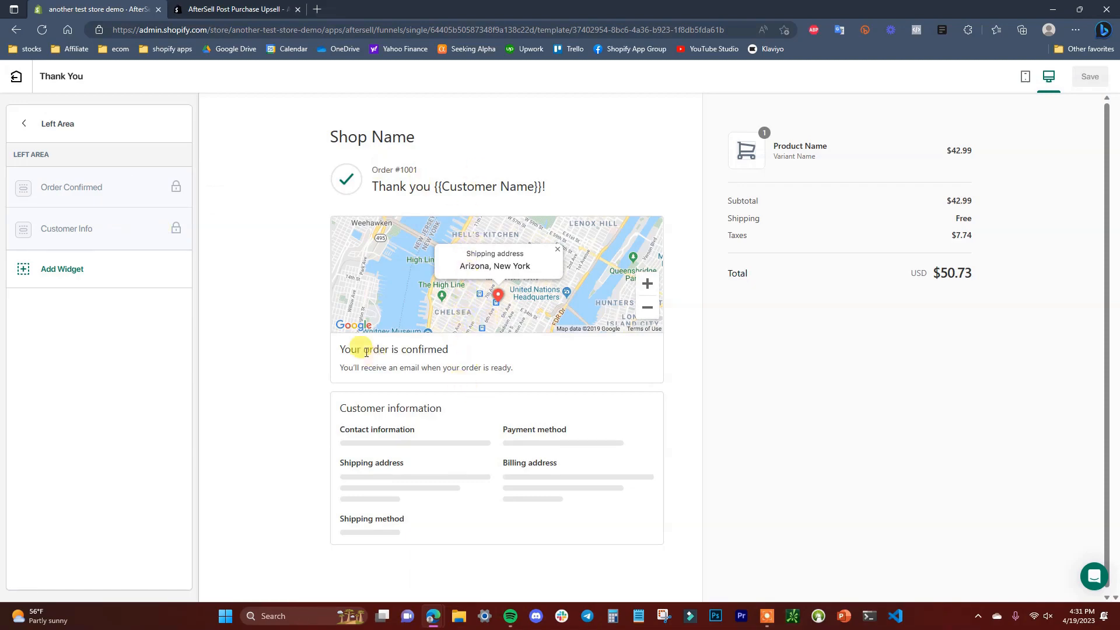
pyautogui.click(91, 268)
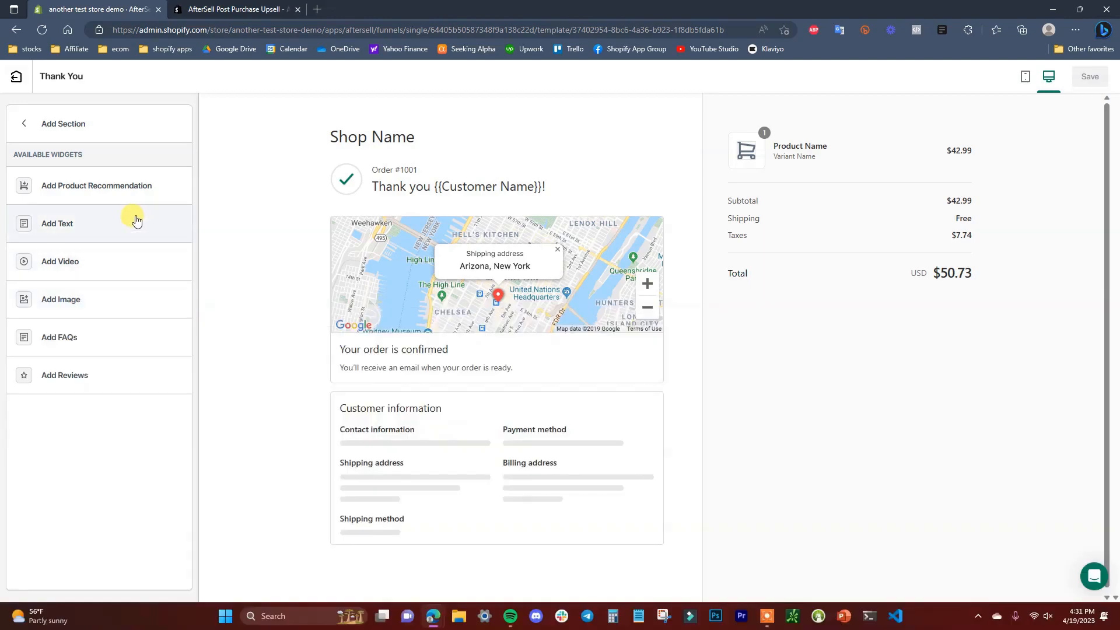
pyautogui.click(126, 193)
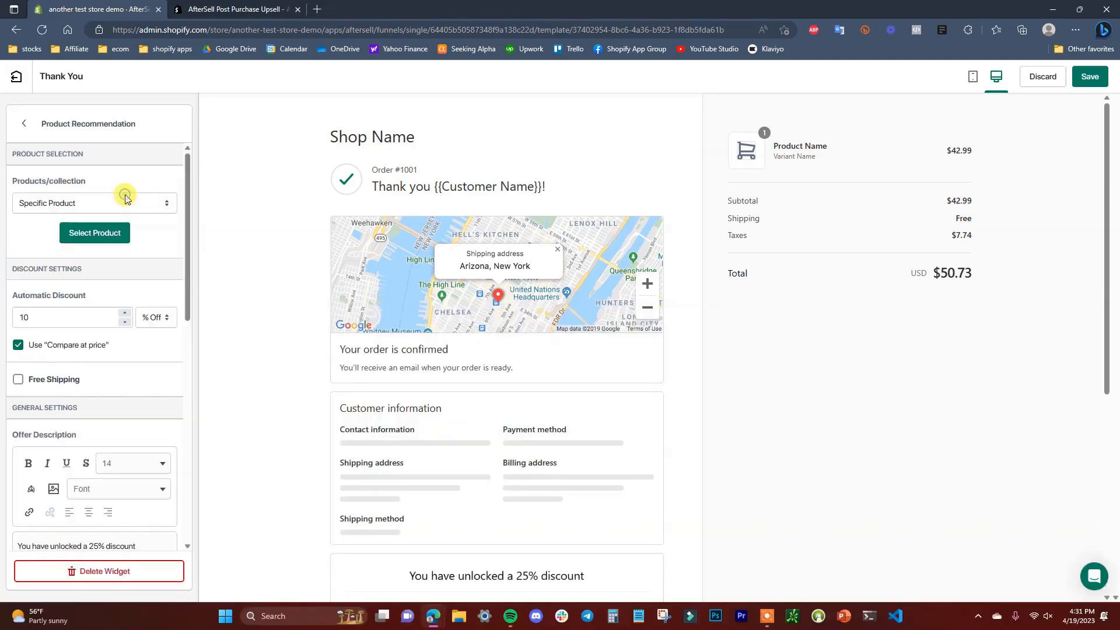
pyautogui.scroll(-5, 537, 324)
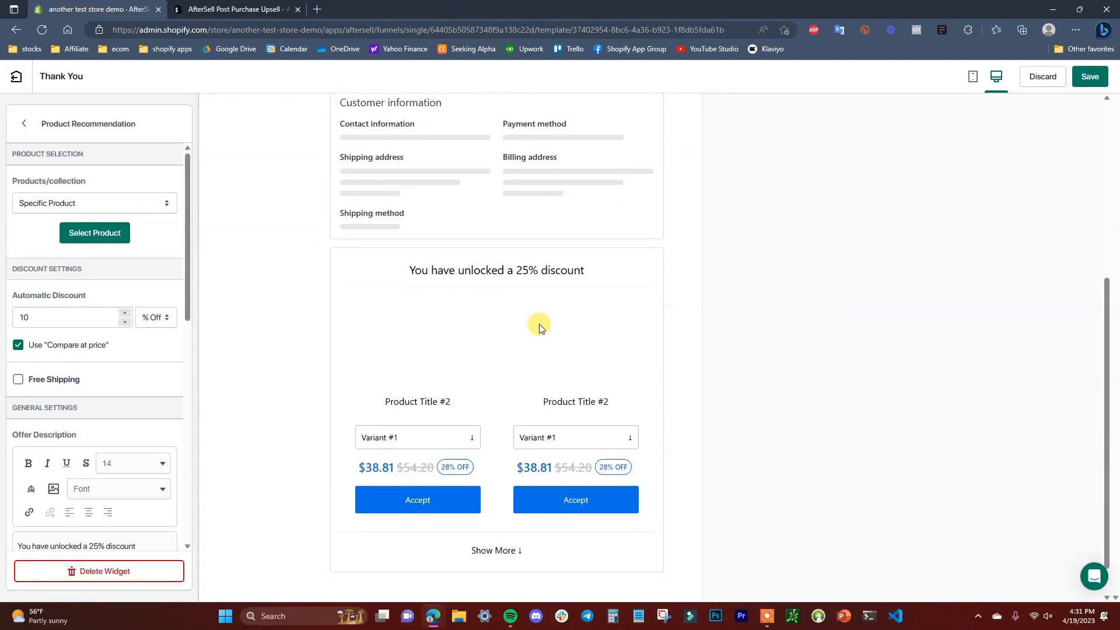
pyautogui.scroll(3, 559, 326)
pyautogui.scroll(-4, 571, 318)
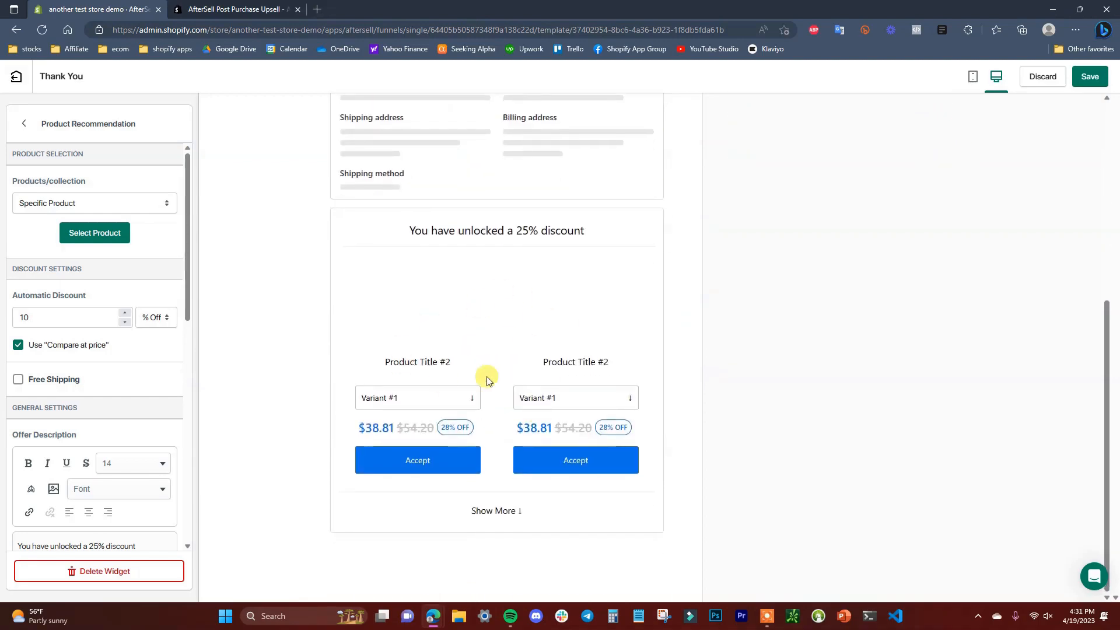
pyautogui.scroll(5, 487, 379)
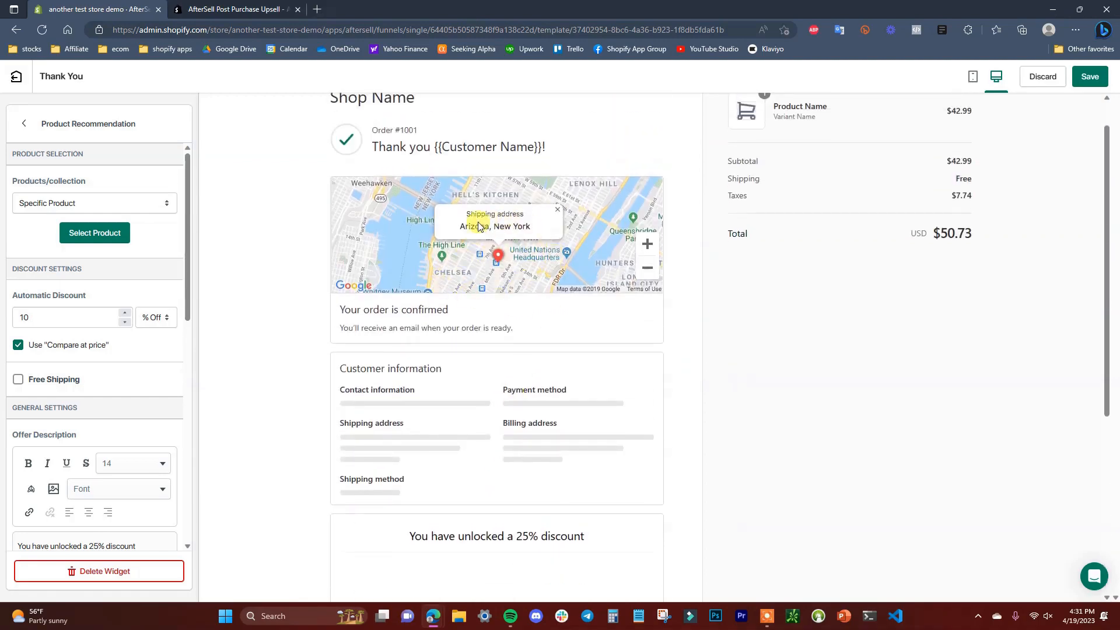
pyautogui.scroll(-5, 522, 327)
pyautogui.scroll(6, 530, 345)
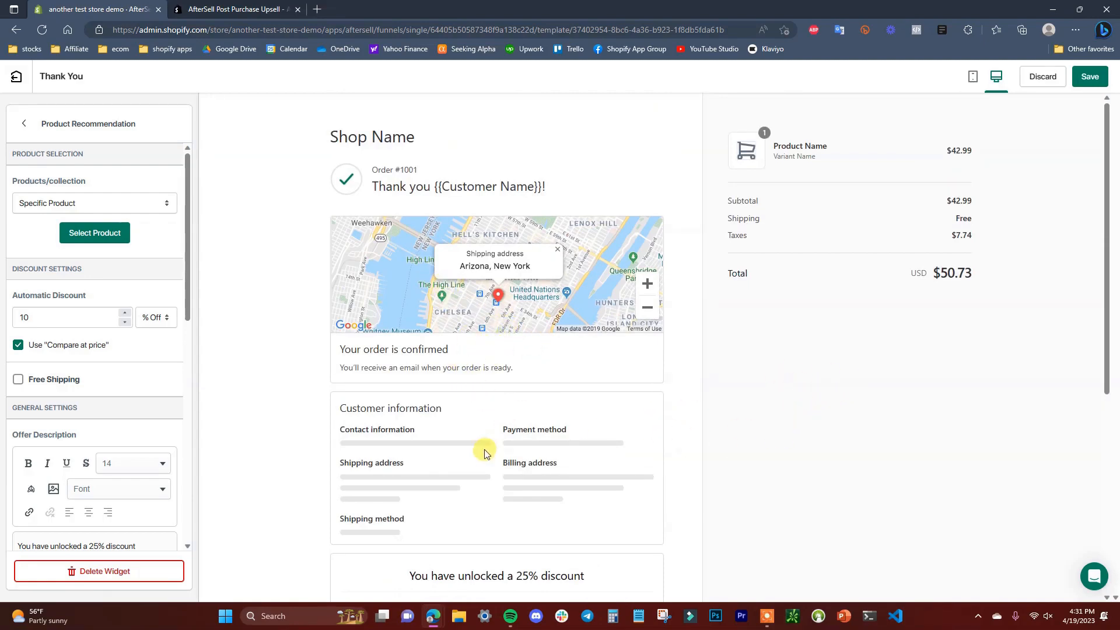
pyautogui.scroll(-4, 525, 431)
pyautogui.scroll(4, 519, 468)
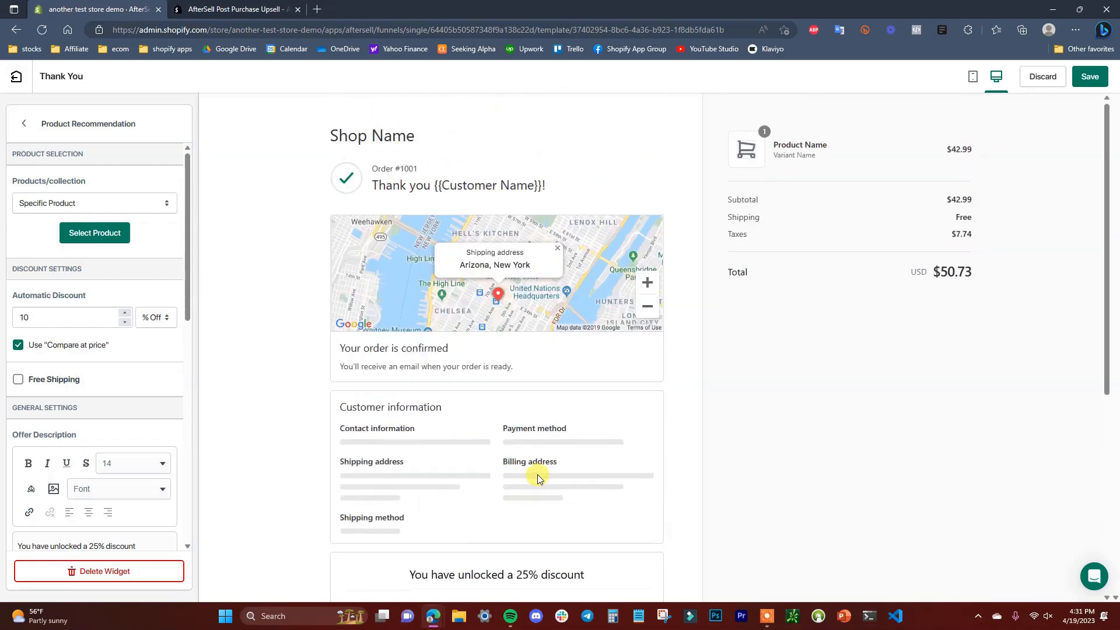
pyautogui.click(102, 577)
pyautogui.click(621, 95)
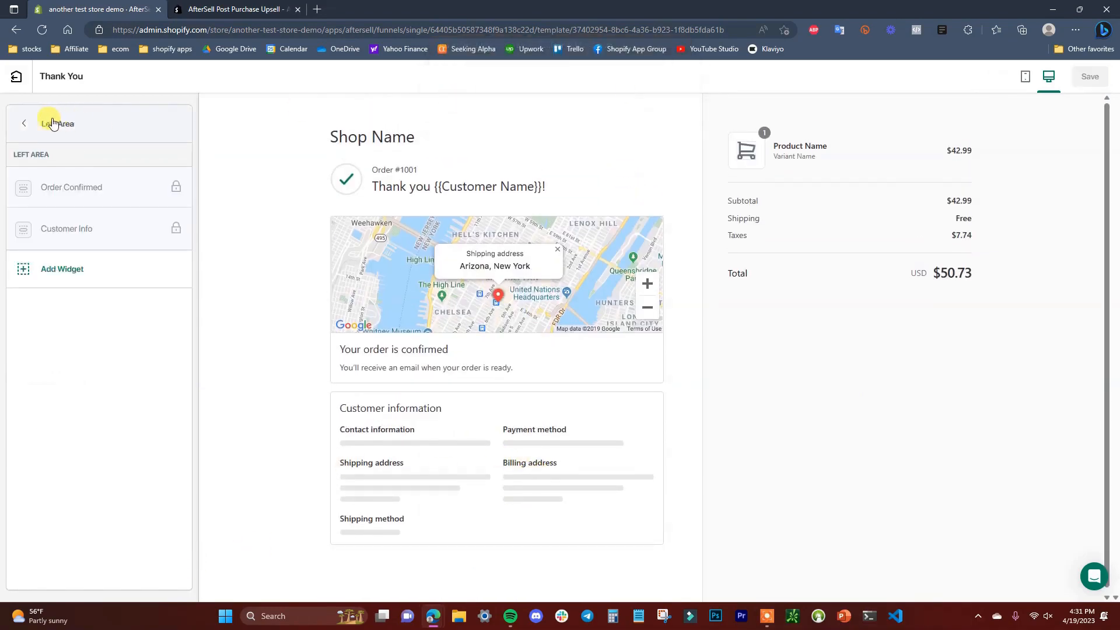
# Add a Product Recommendation widget to the thank you page's Right Area
pyautogui.click(28, 126)
pyautogui.click(124, 169)
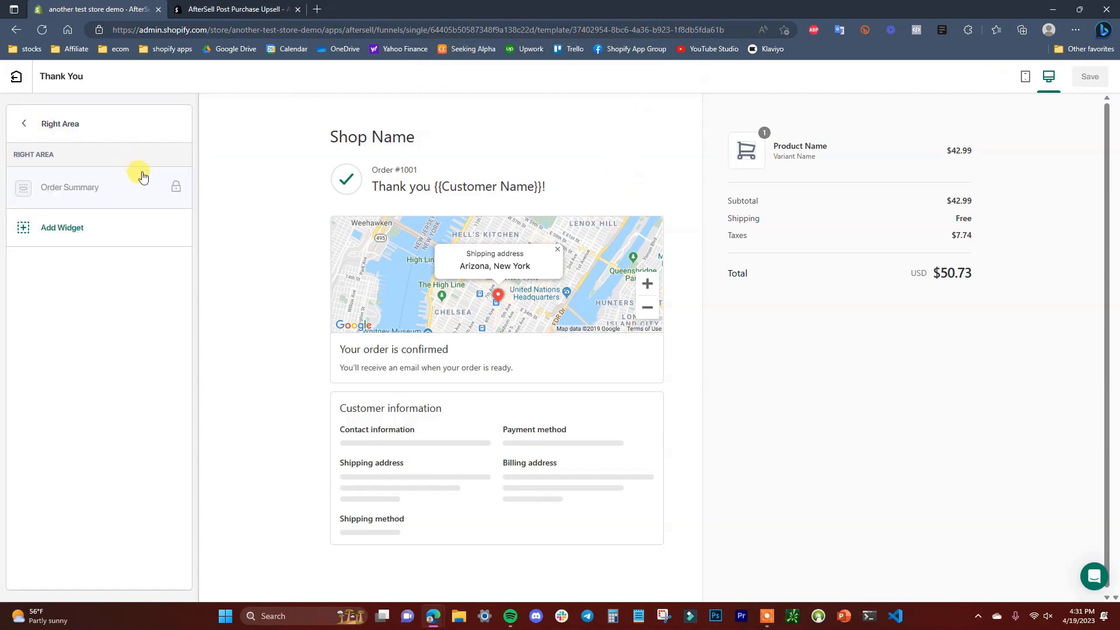
pyautogui.click(79, 227)
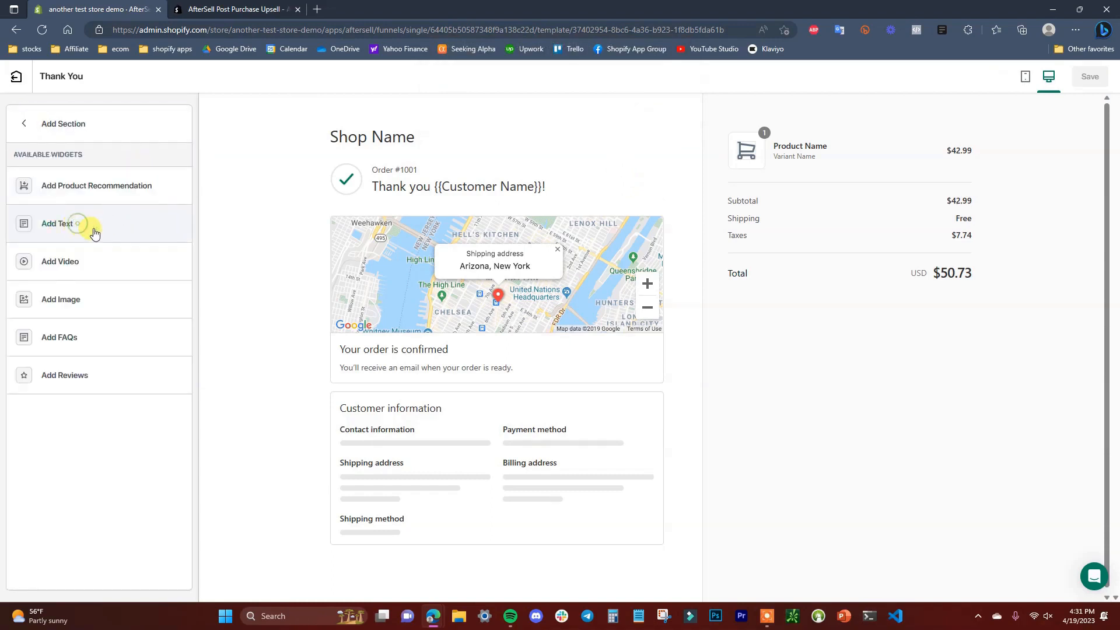
pyautogui.click(105, 192)
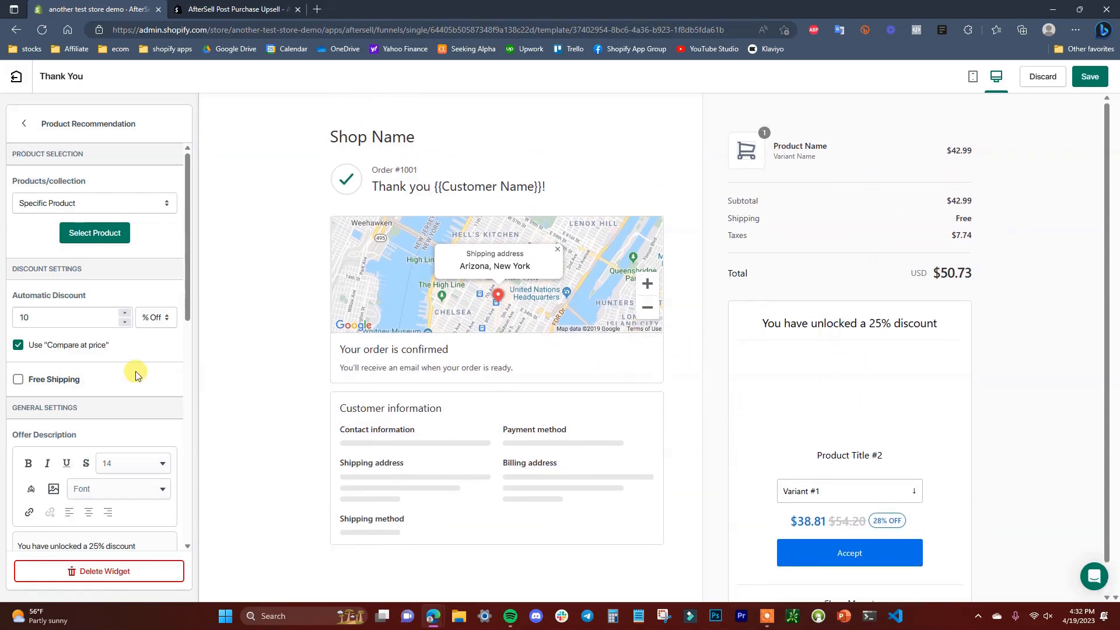
# Set the widget's product selection to Specific Collection and choose the Home page collection
pyautogui.click(139, 203)
pyautogui.click(96, 227)
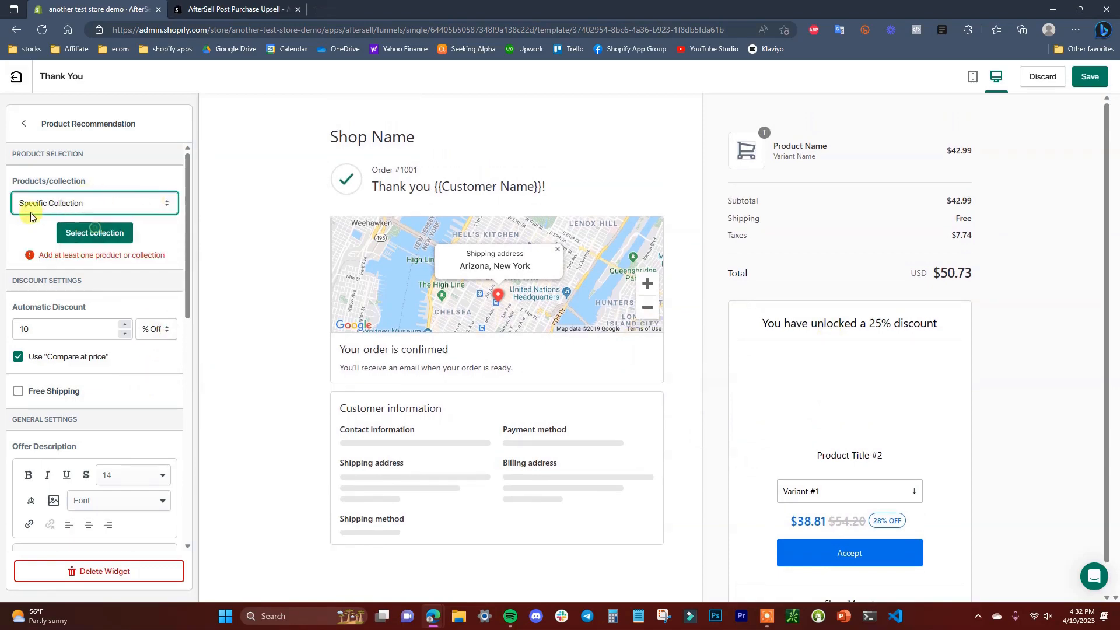
pyautogui.click(112, 233)
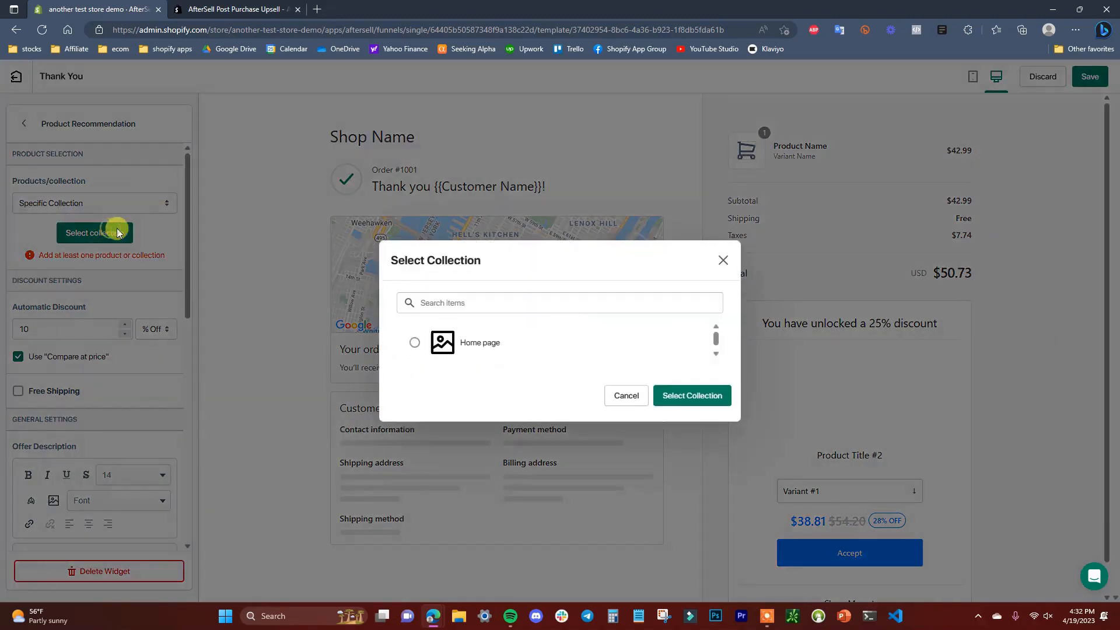
pyautogui.click(414, 341)
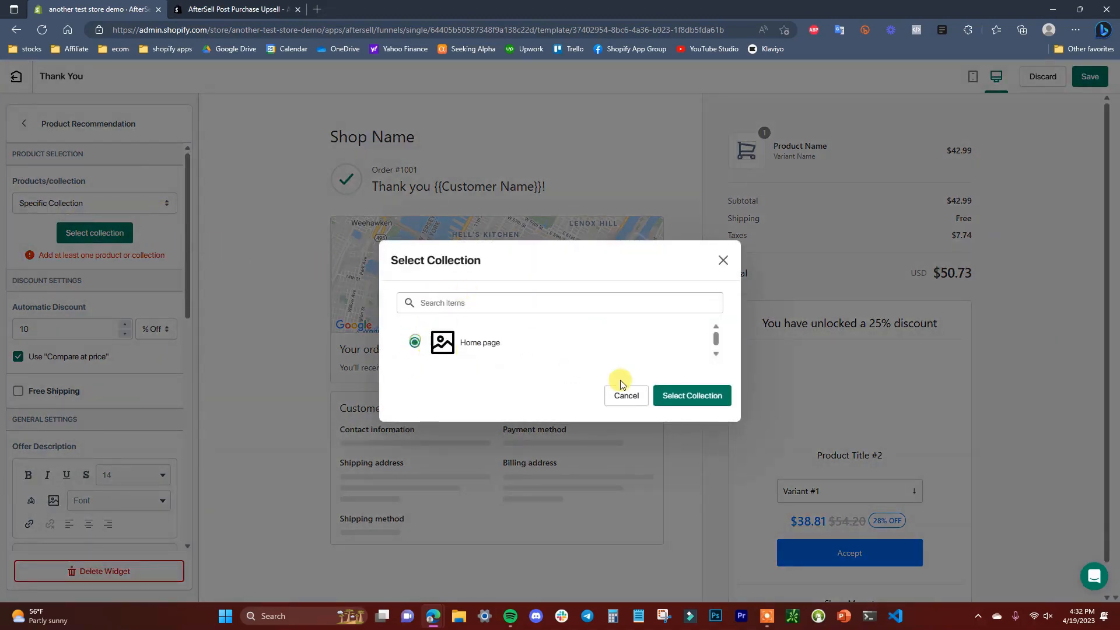
pyautogui.click(700, 394)
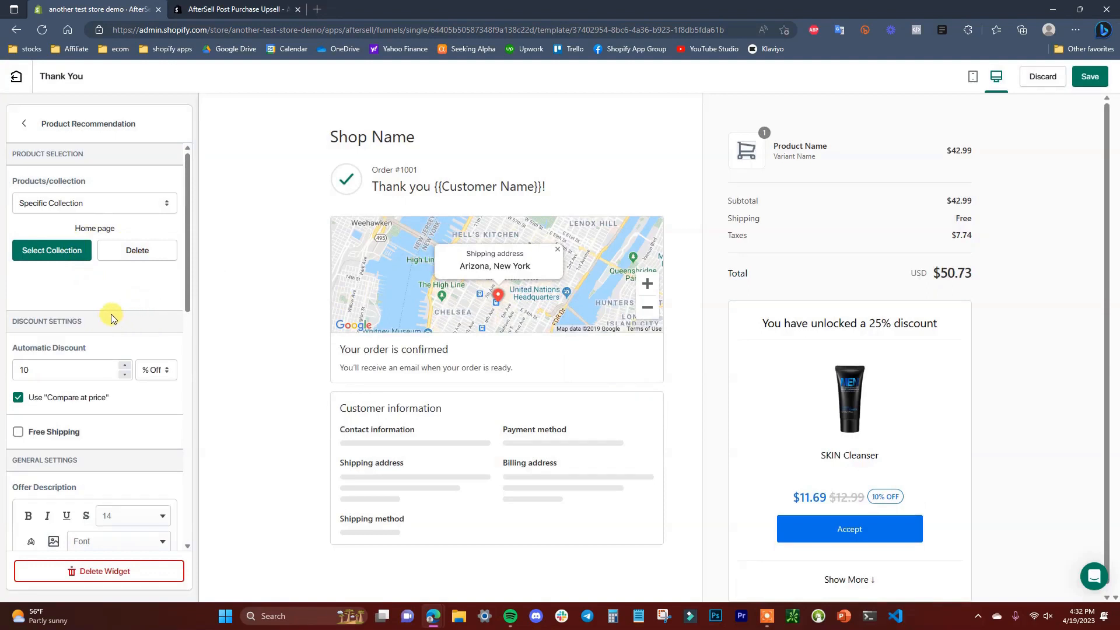
# Set the widget's automatic discount to 15% off and enable free shipping
pyautogui.scroll(-2, 124, 308)
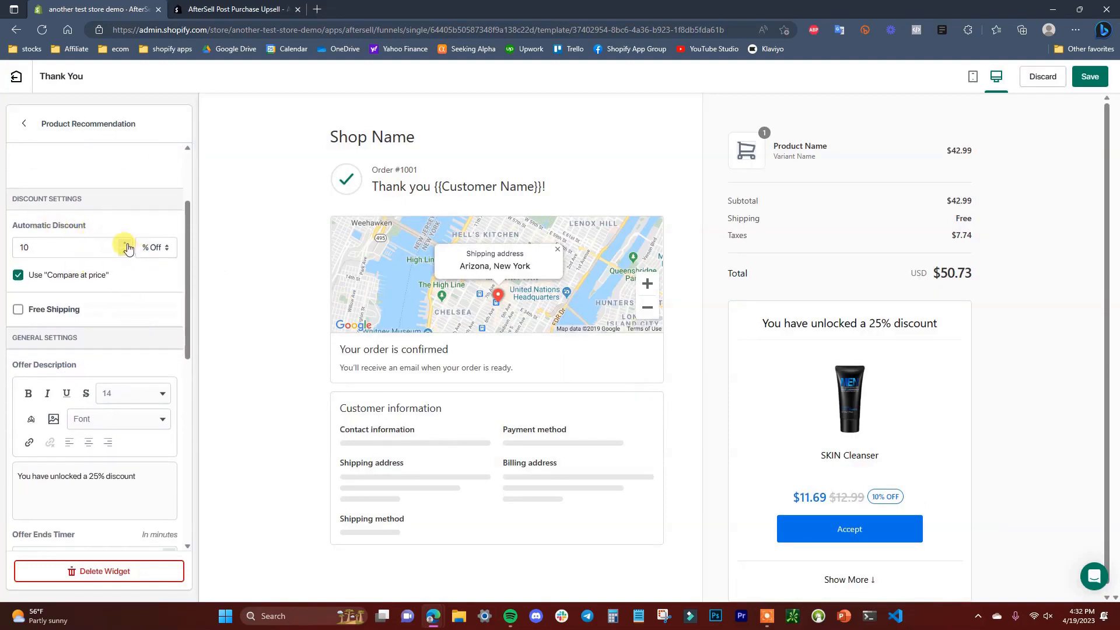
pyautogui.click(127, 248)
pyautogui.click(127, 247)
pyautogui.click(127, 247)
pyautogui.scroll(-2, 150, 283)
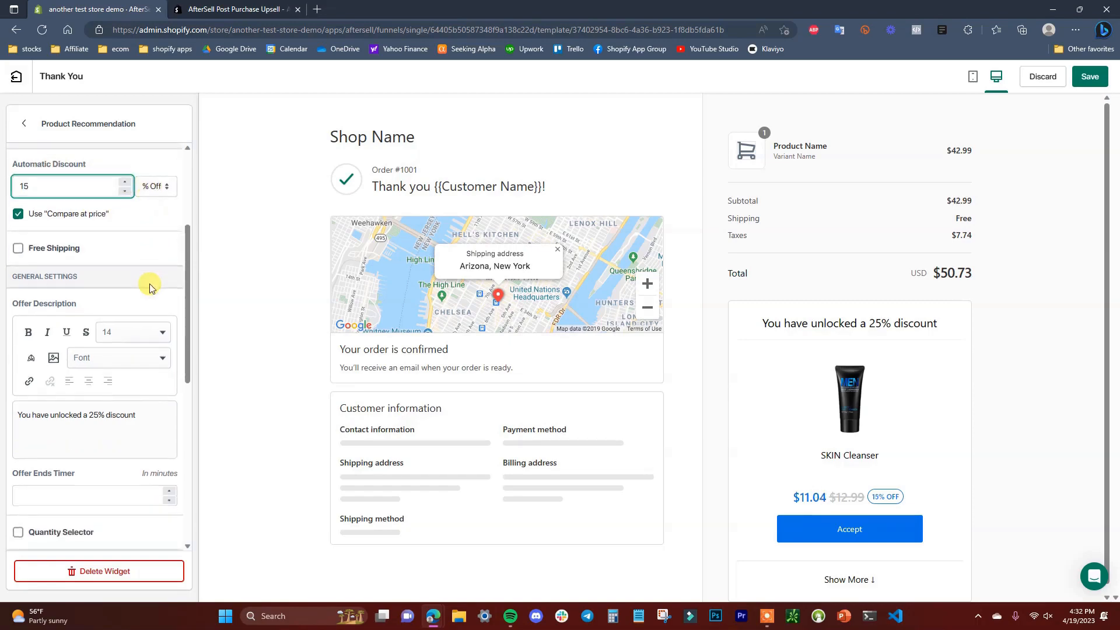
pyautogui.click(64, 193)
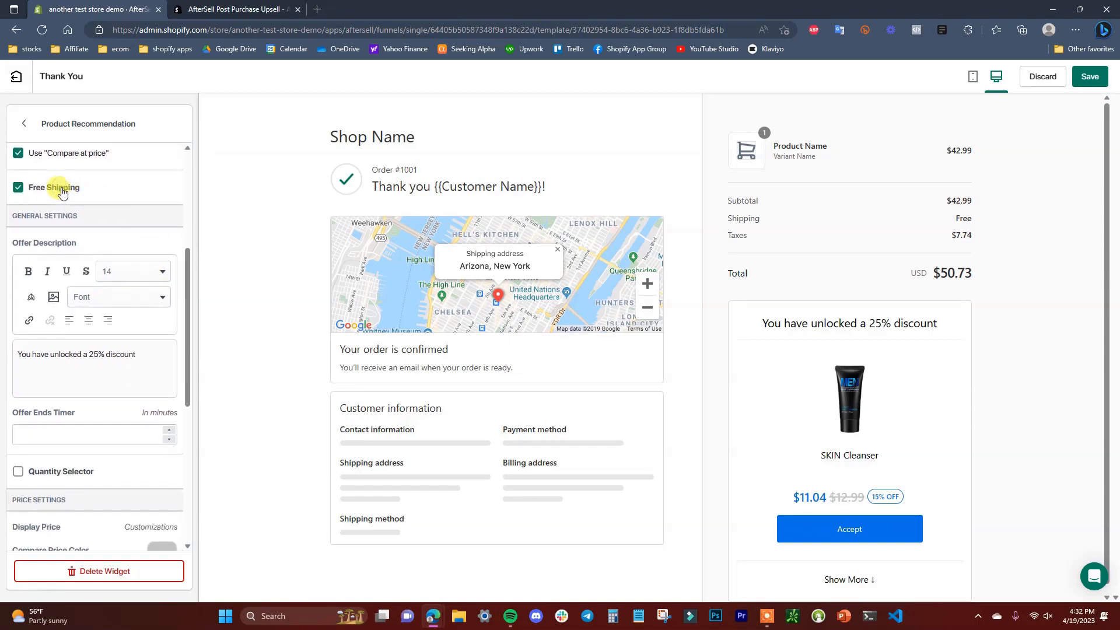
# Change the offer description to "You have unlocked a 15% discount"
pyautogui.scroll(-2, 161, 320)
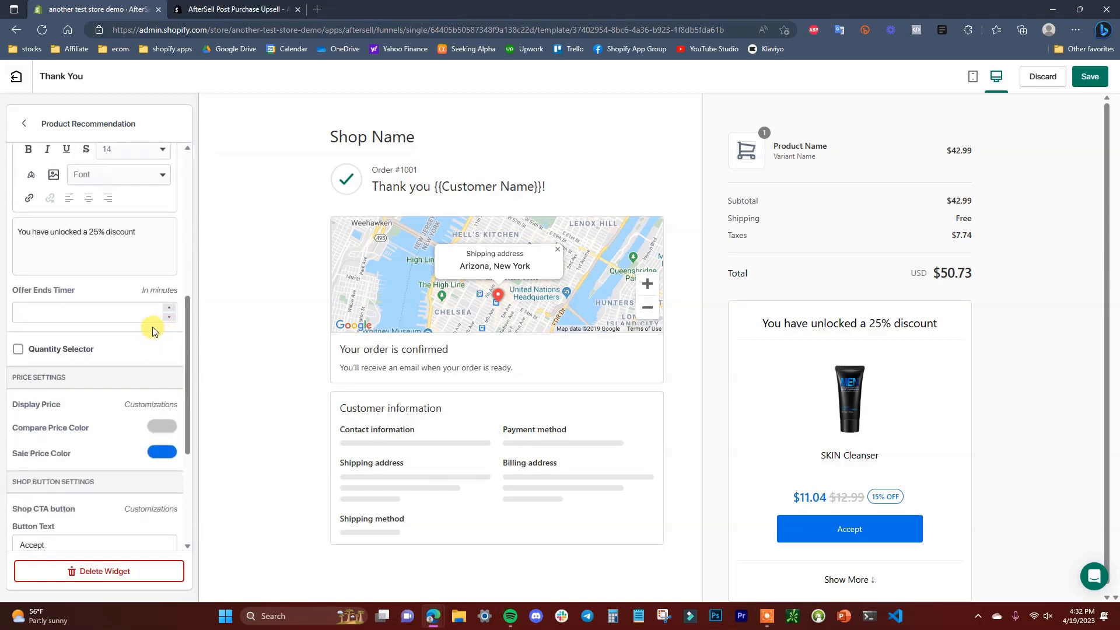
pyautogui.write('1')
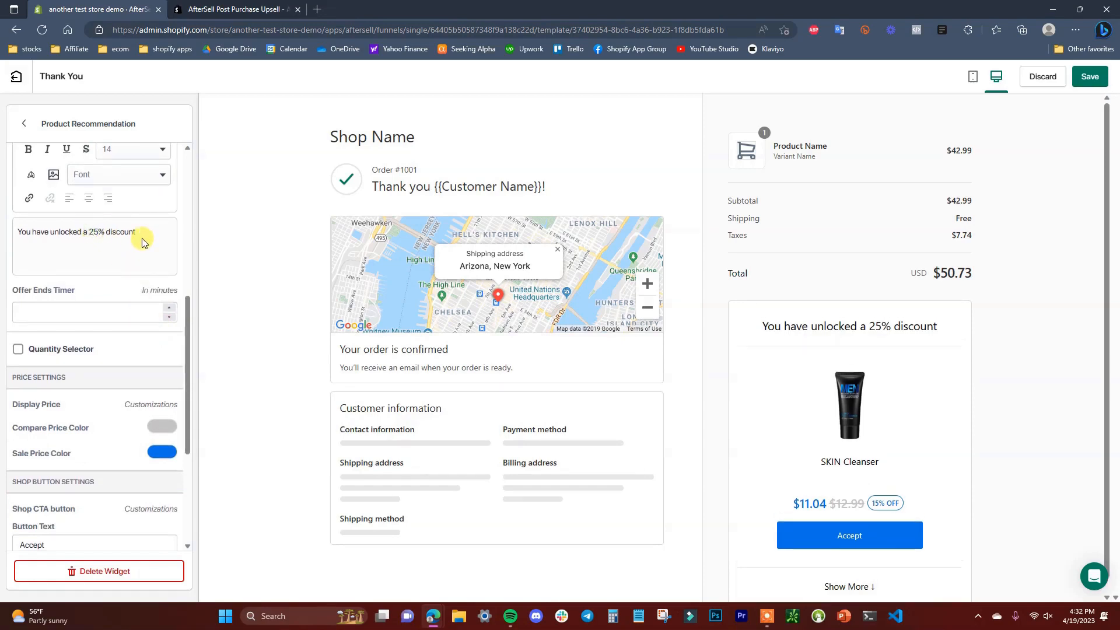
pyautogui.scroll(5, 86, 285)
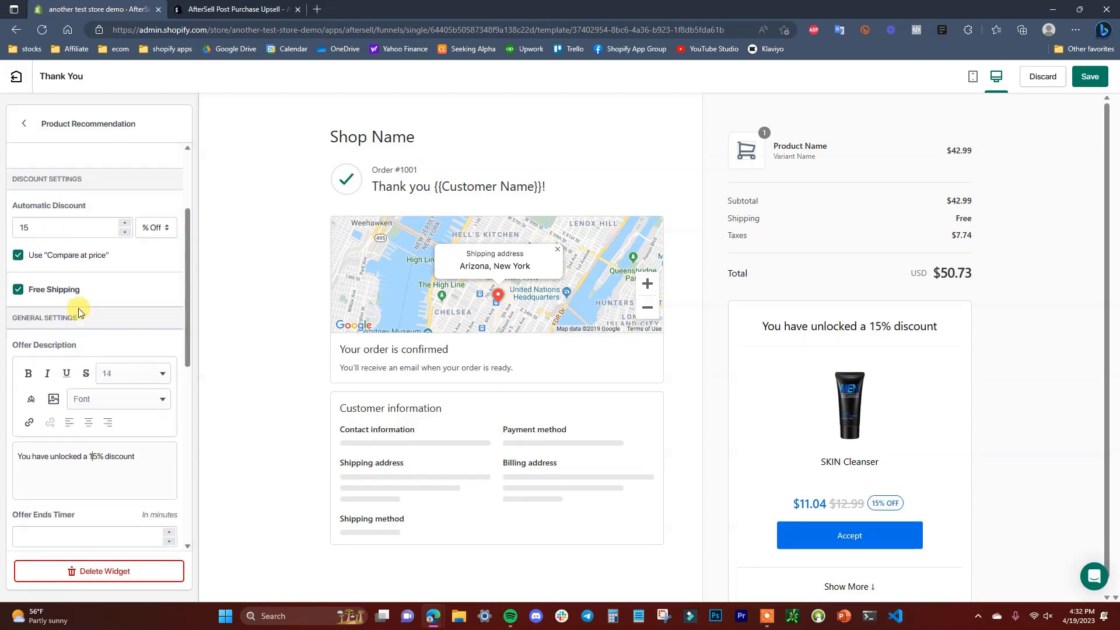
# Examine the widget's price, shop button and display settings, including the color choices for the button background
pyautogui.scroll(-5, 65, 303)
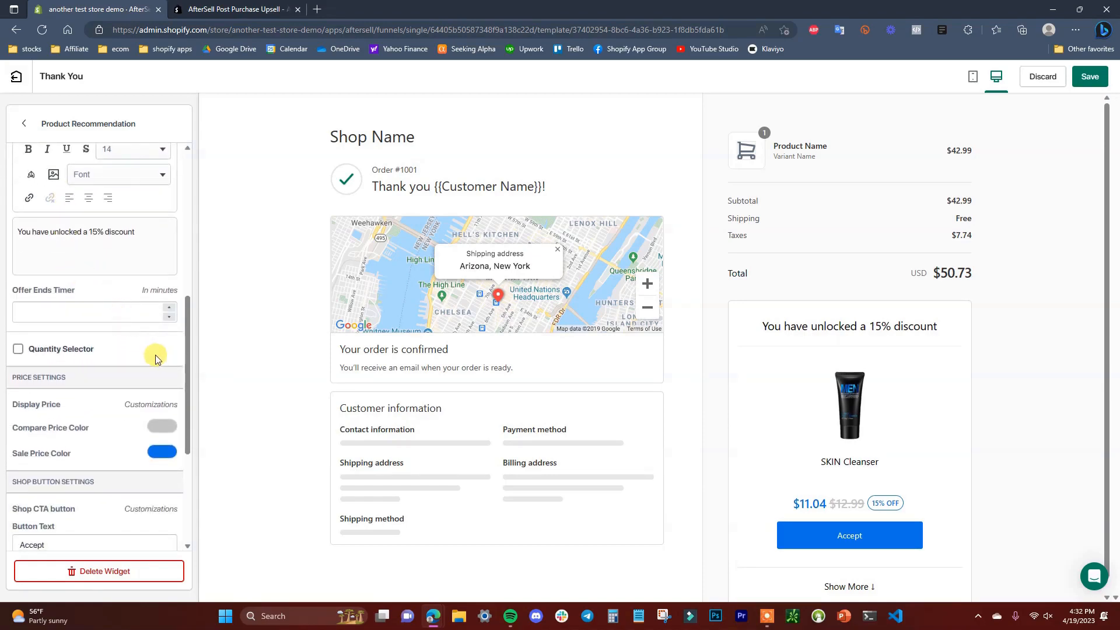
pyautogui.scroll(-1, 155, 355)
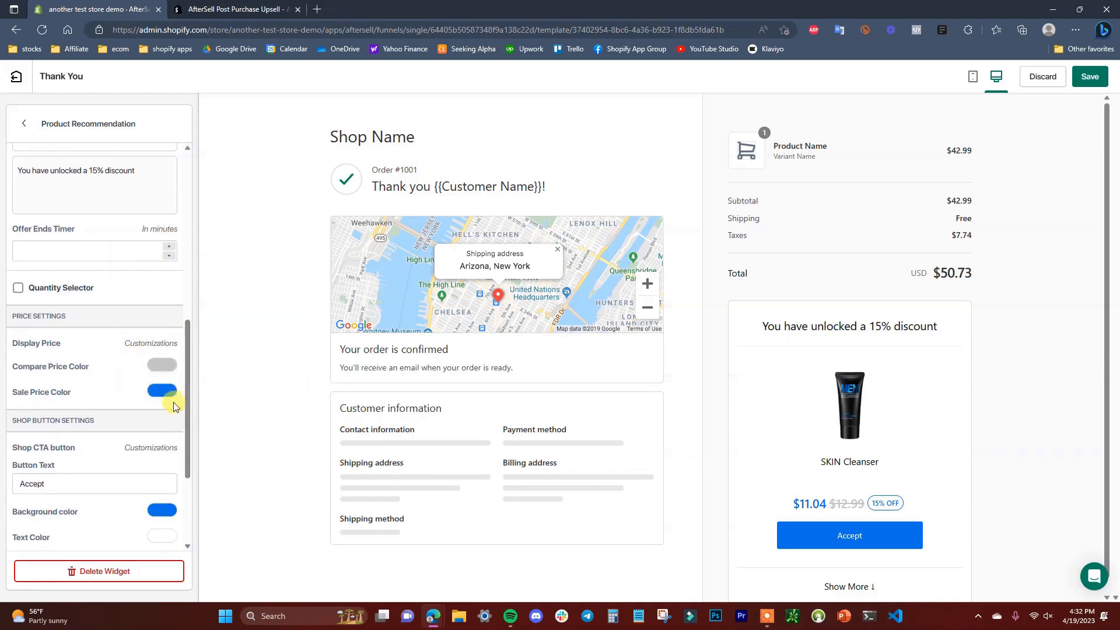
pyautogui.scroll(-3, 135, 376)
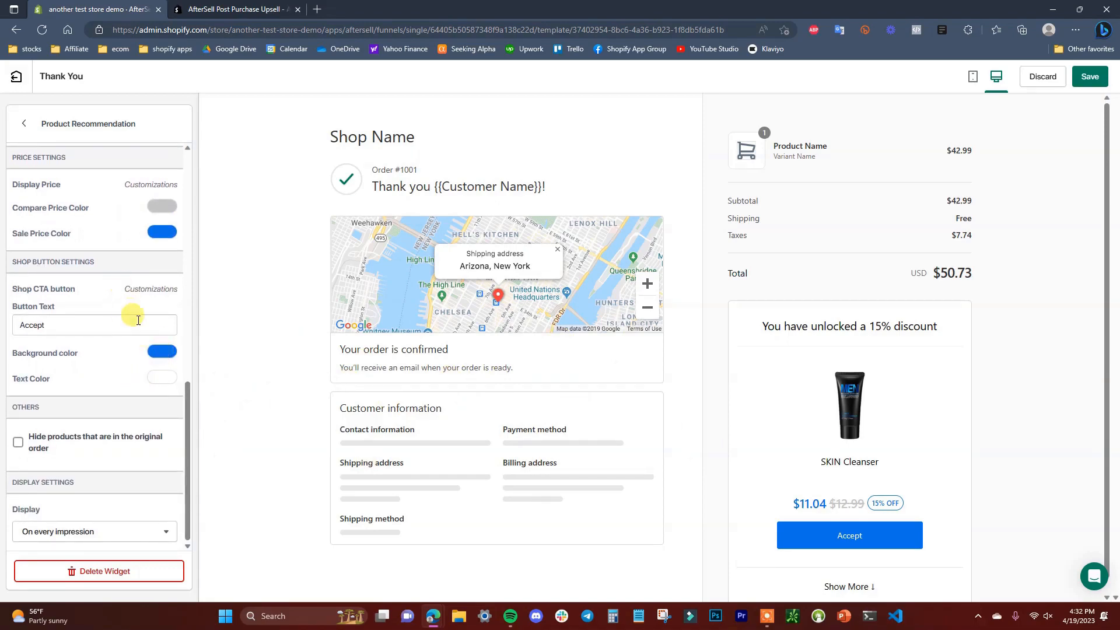
pyautogui.click(163, 353)
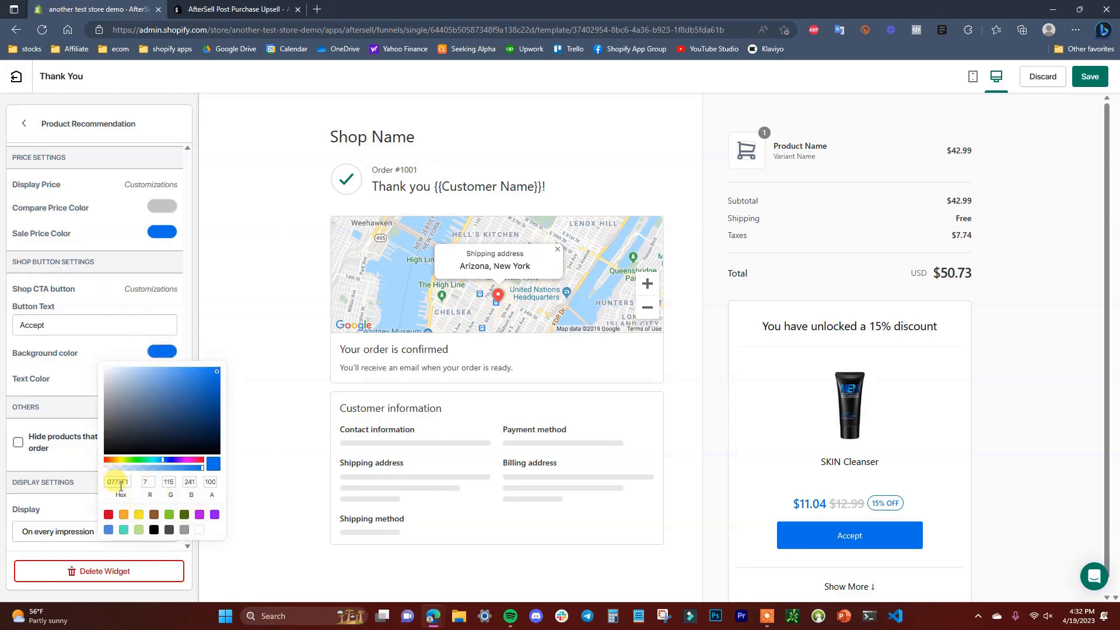
pyautogui.click(138, 352)
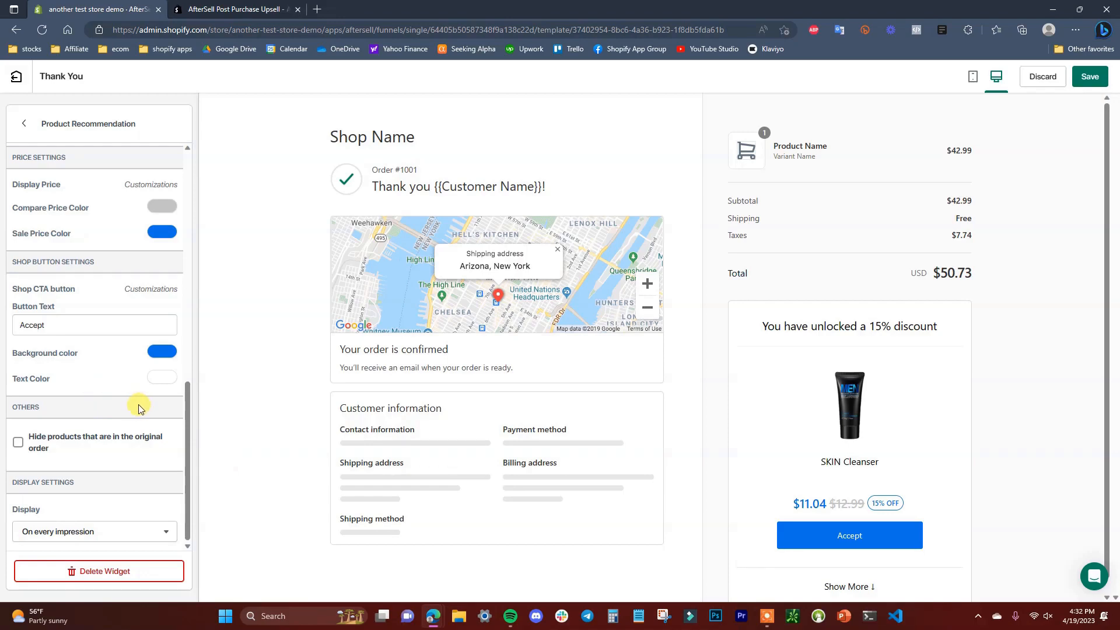
pyautogui.scroll(10, 142, 404)
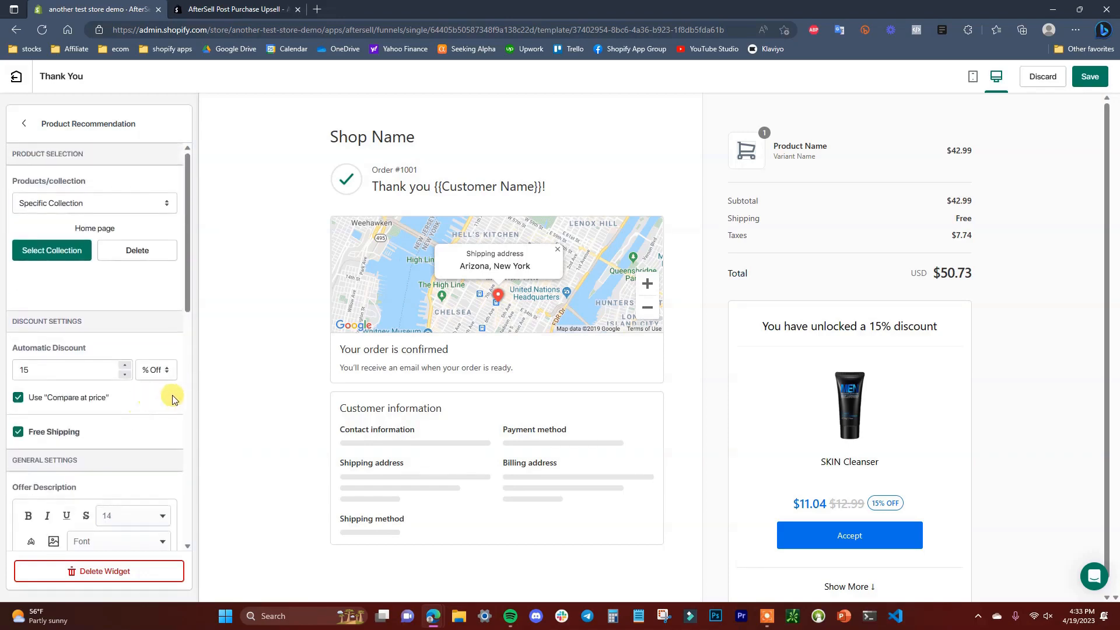
# Save the changes made to the thank you page
pyautogui.click(1086, 78)
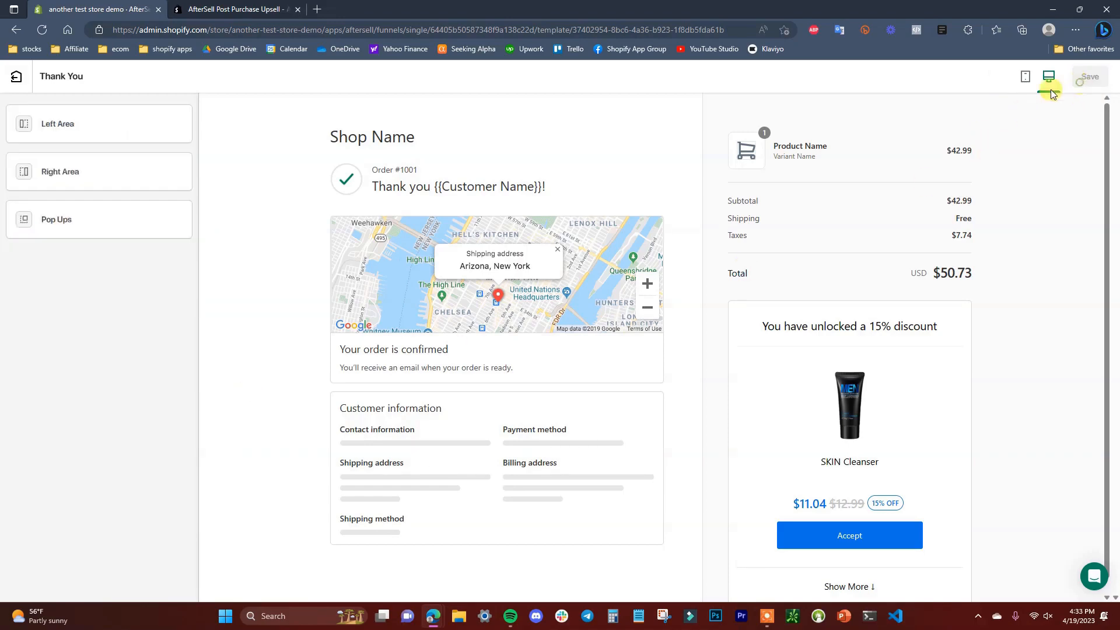
# Add a Video widget to the thank you page's left area and check its placement in the preview
pyautogui.click(106, 135)
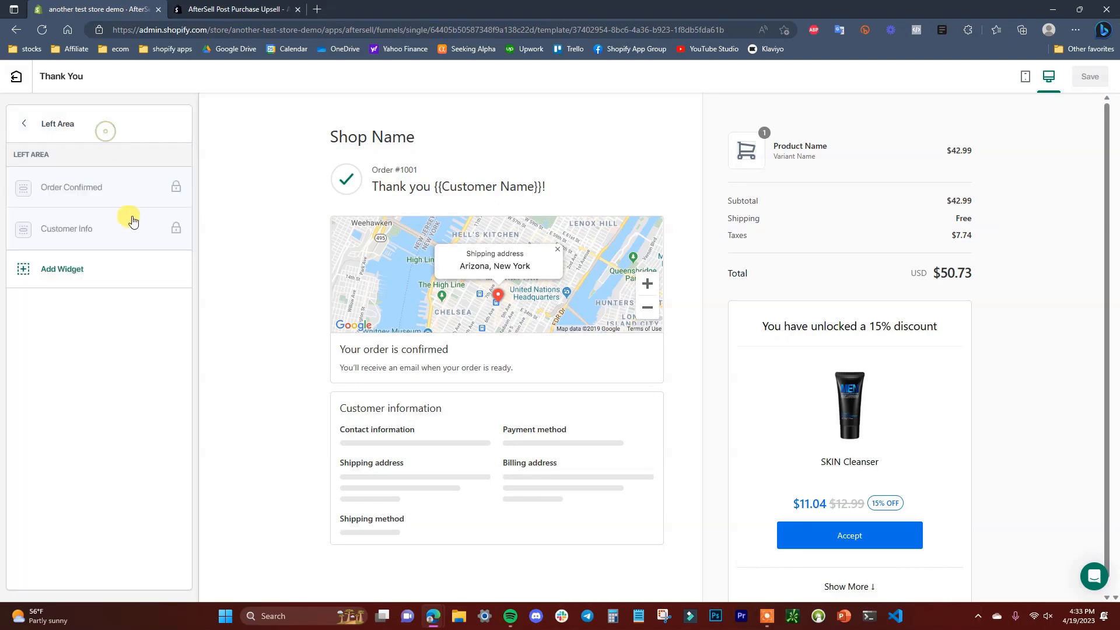
pyautogui.click(85, 268)
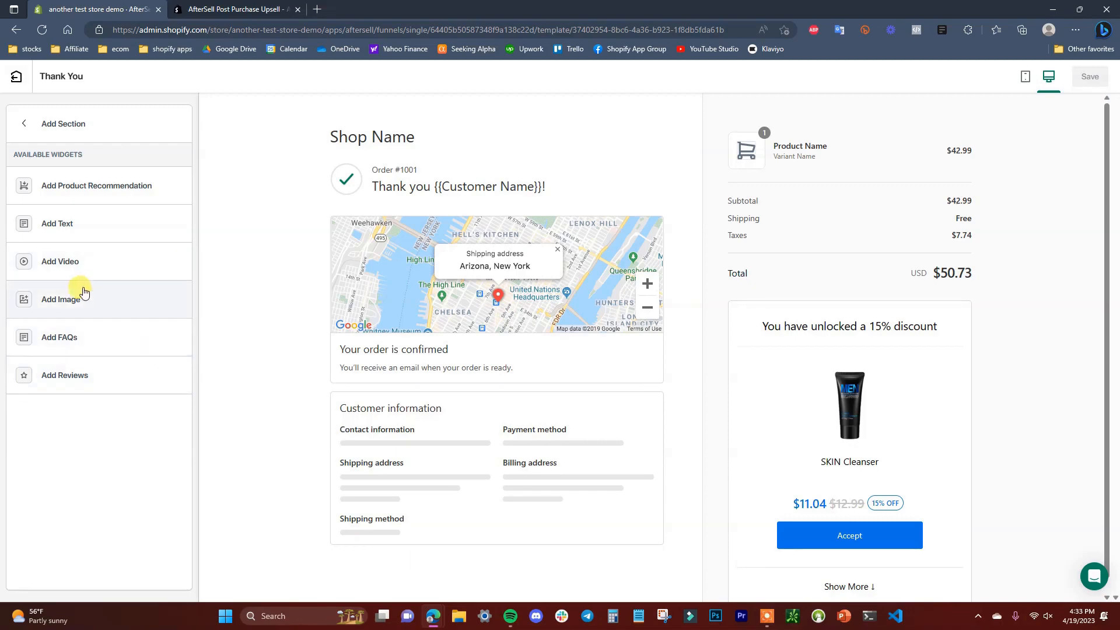
pyautogui.click(114, 266)
pyautogui.scroll(-4, 525, 436)
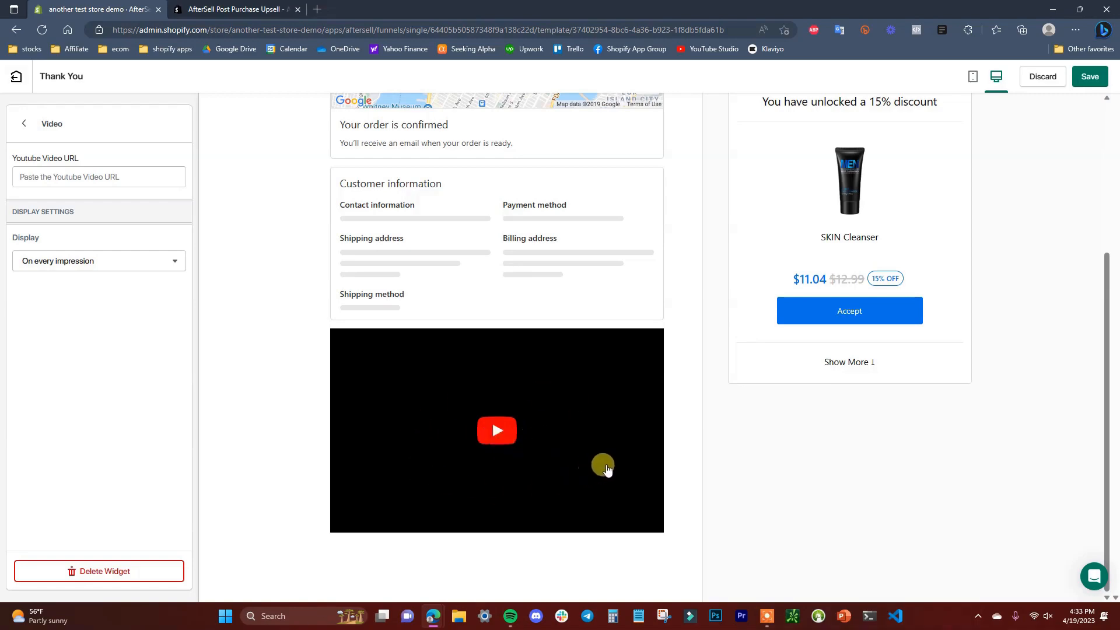
pyautogui.scroll(4, 607, 468)
pyautogui.scroll(-4, 603, 458)
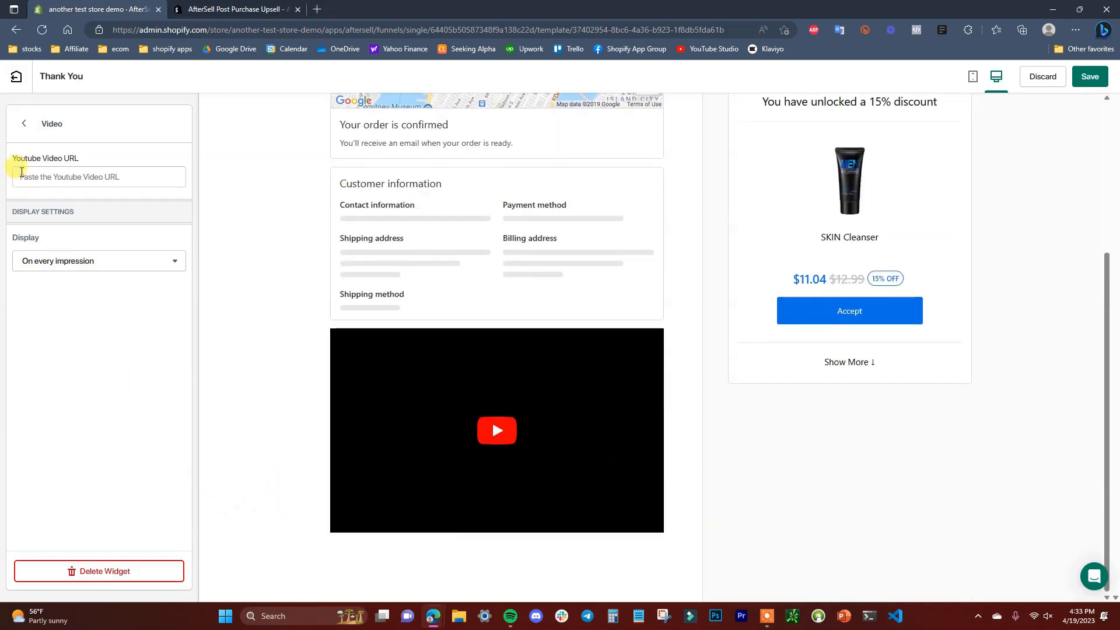
pyautogui.scroll(3, 601, 422)
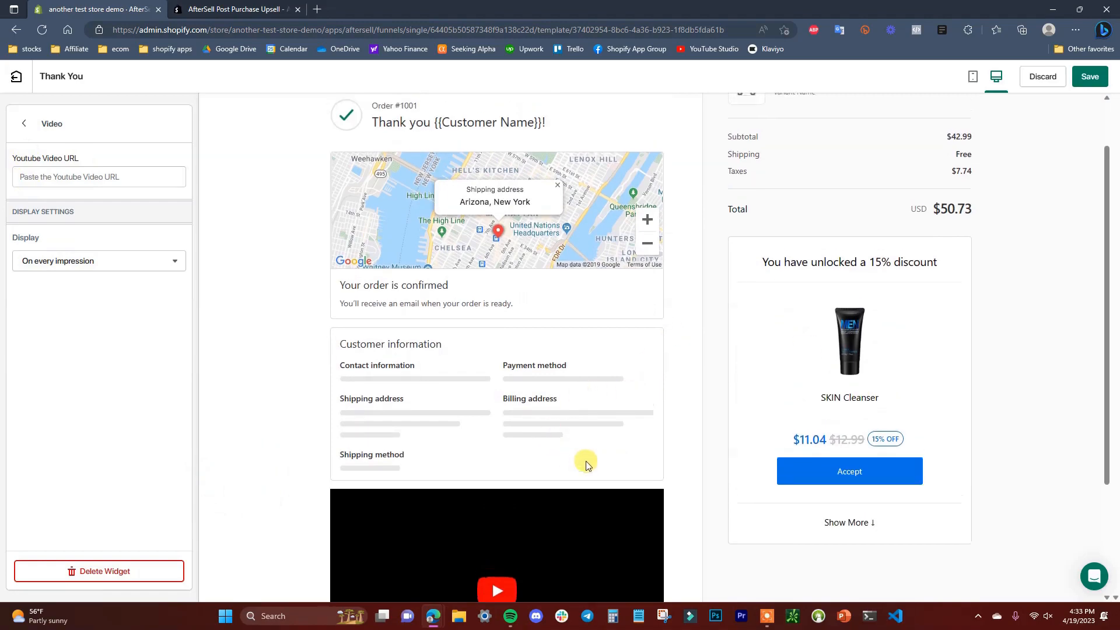
pyautogui.scroll(-3, 586, 465)
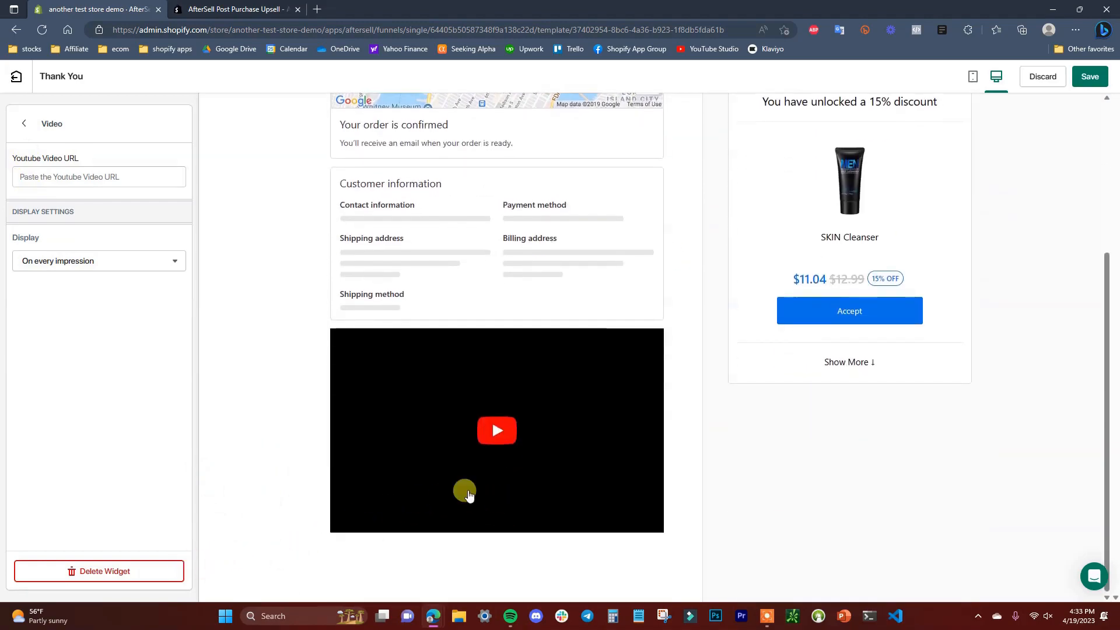
pyautogui.scroll(1, 524, 424)
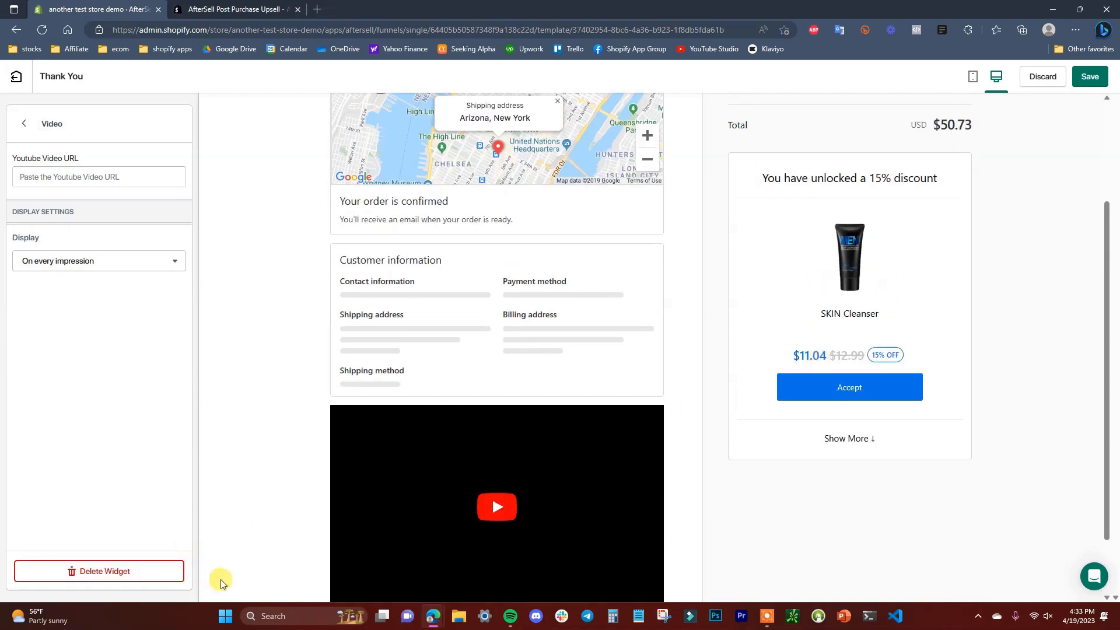
# Delete the Video widget and return to the list of page areas
pyautogui.click(163, 572)
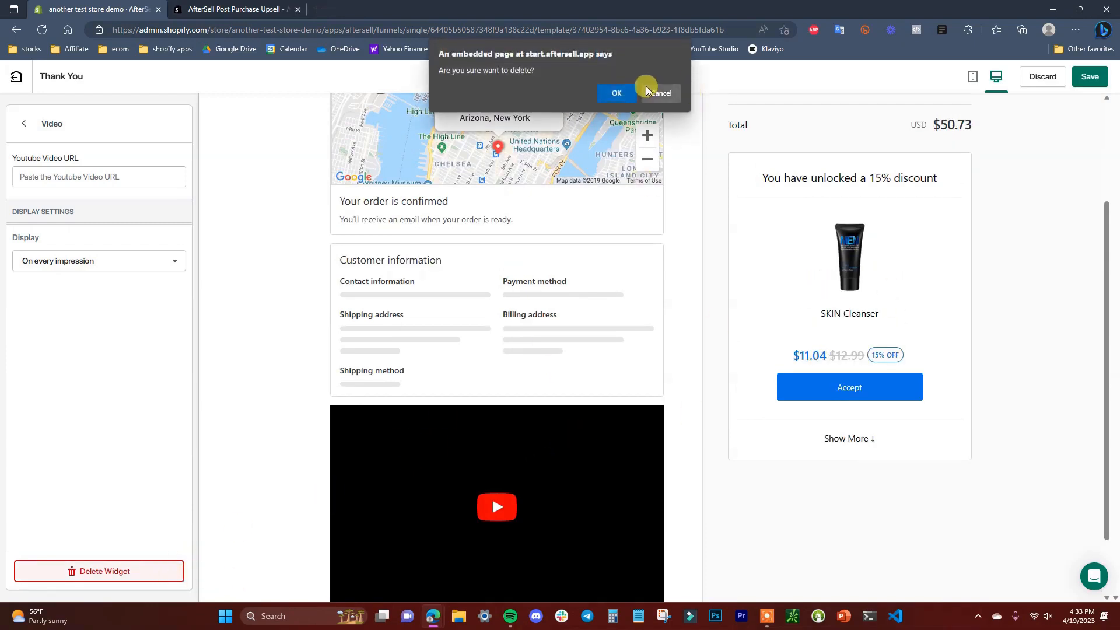
pyautogui.click(616, 93)
pyautogui.click(25, 123)
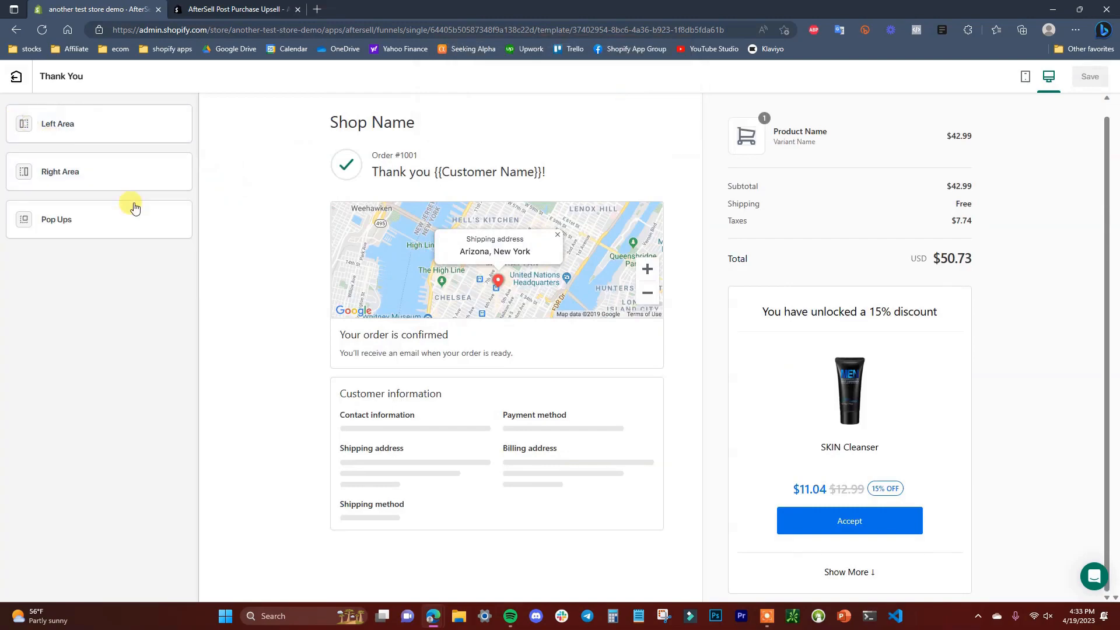
# Add a Storewide Popup Discount widget to the thank you page's Pop Ups area and read its offer text
pyautogui.click(129, 216)
pyautogui.click(93, 182)
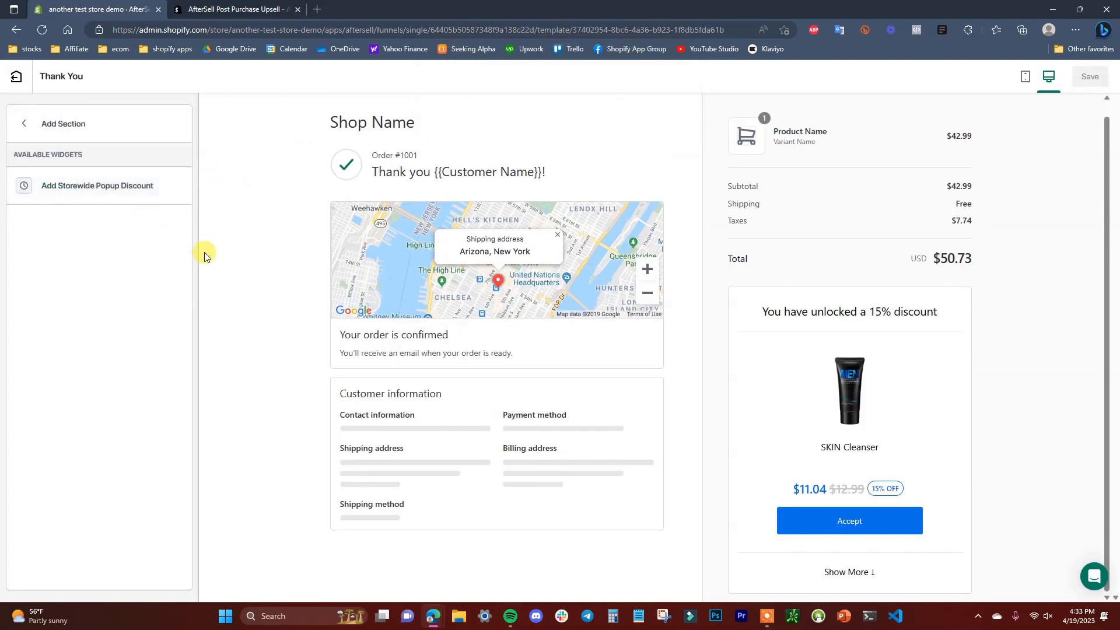
pyautogui.click(139, 186)
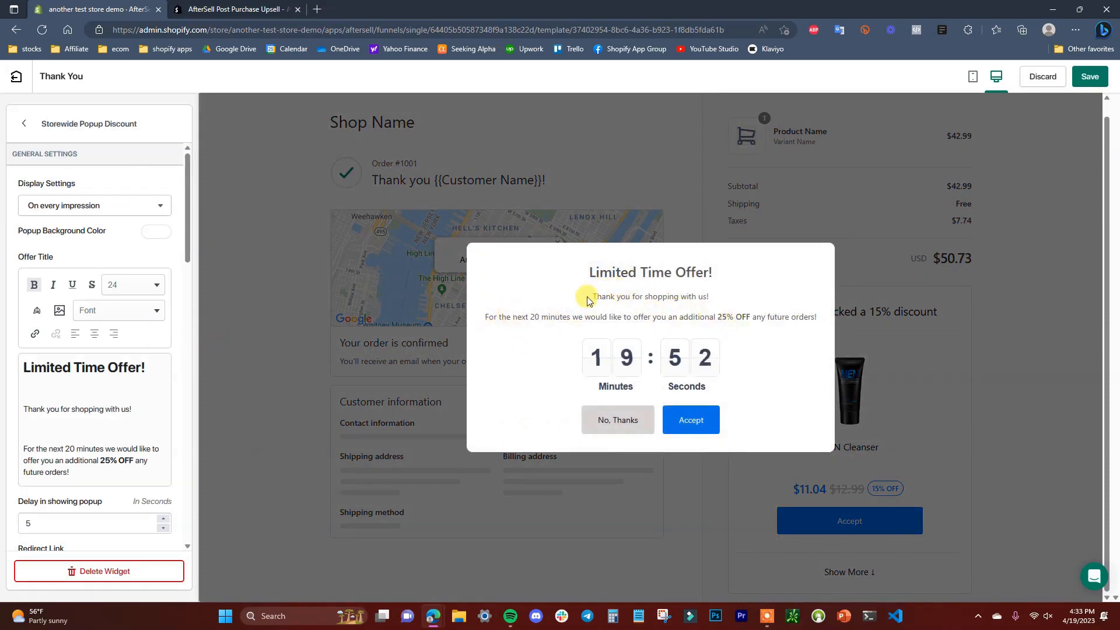
pyautogui.moveTo(505, 317); pyautogui.dragTo(798, 316)
pyautogui.click(782, 335)
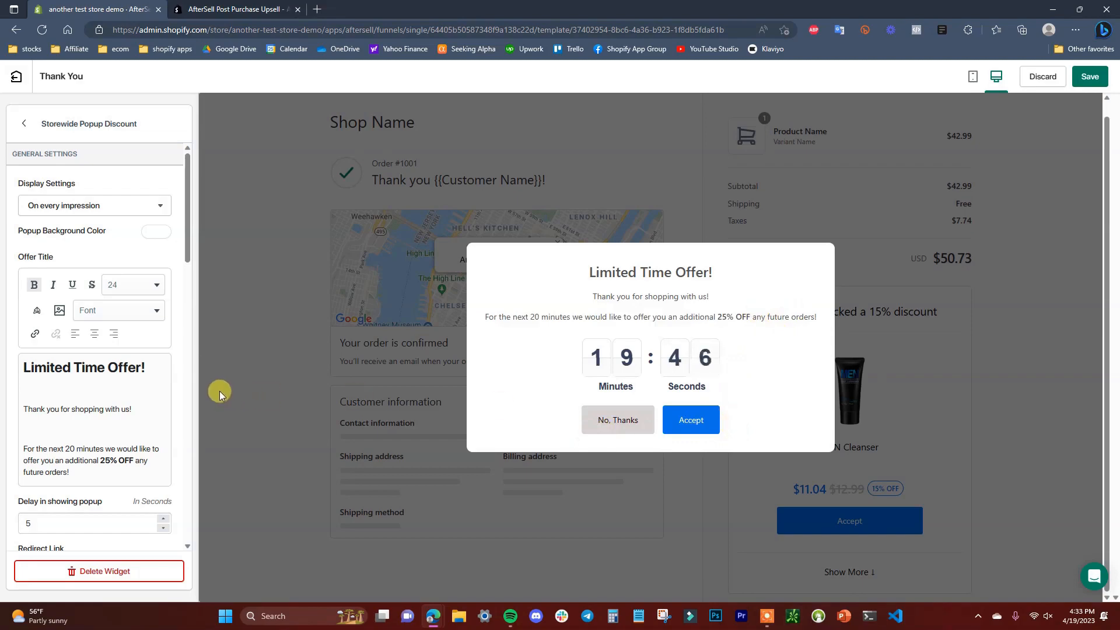
# Review the popup's delay, timer, discount and button settings, and delete the popup widget
pyautogui.scroll(-3, 138, 370)
pyautogui.scroll(-4, 139, 370)
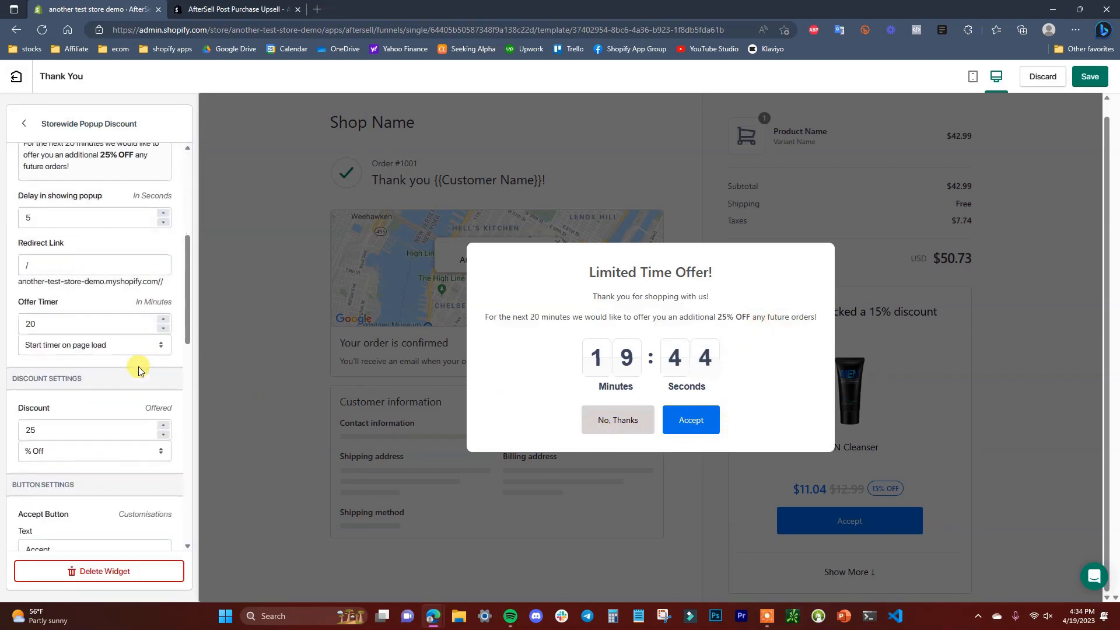
pyautogui.scroll(-8, 139, 370)
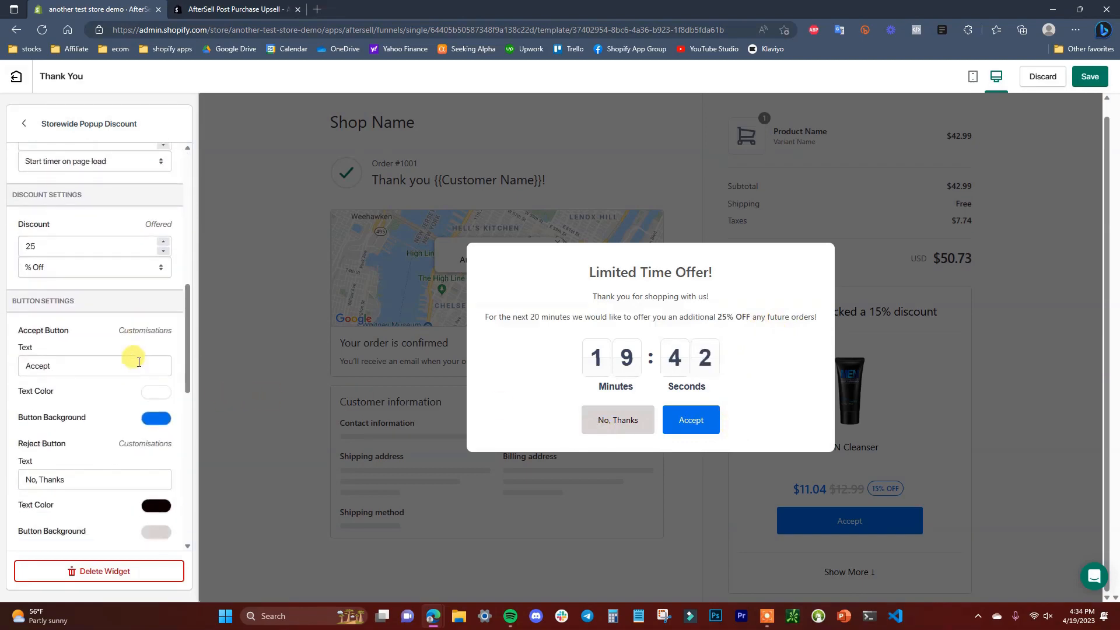
pyautogui.moveTo(190, 457); pyautogui.dragTo(206, 181)
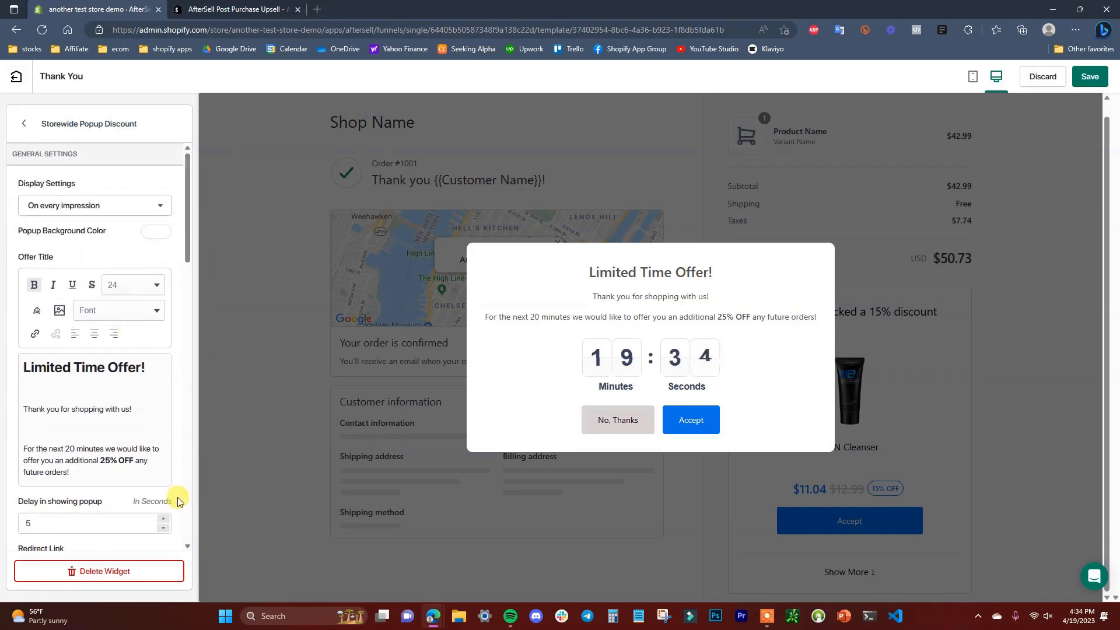
pyautogui.click(116, 575)
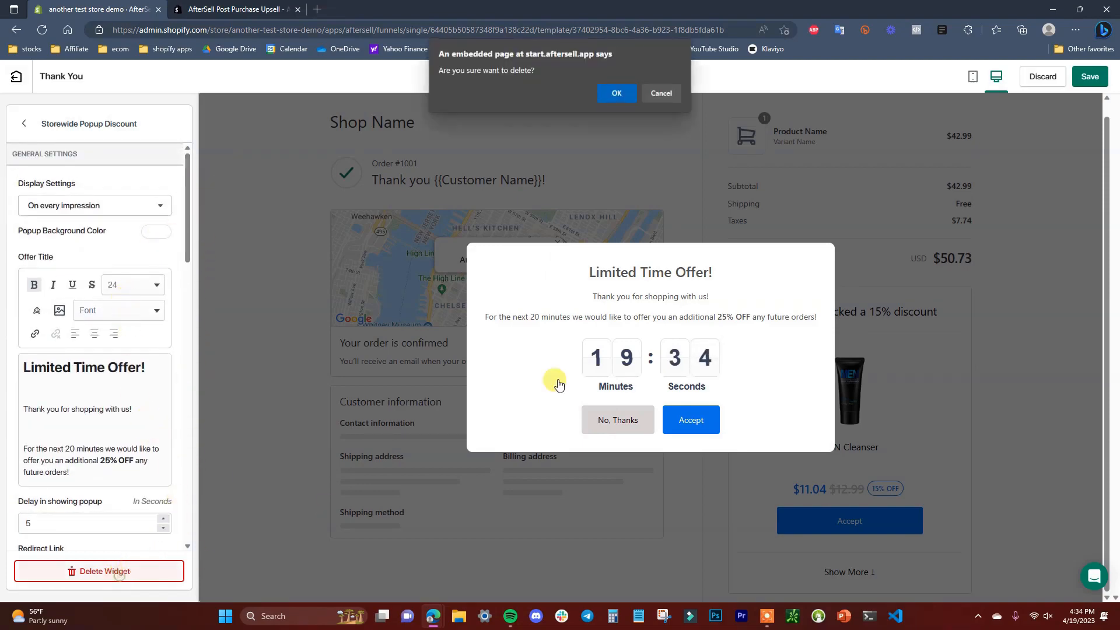
pyautogui.click(617, 95)
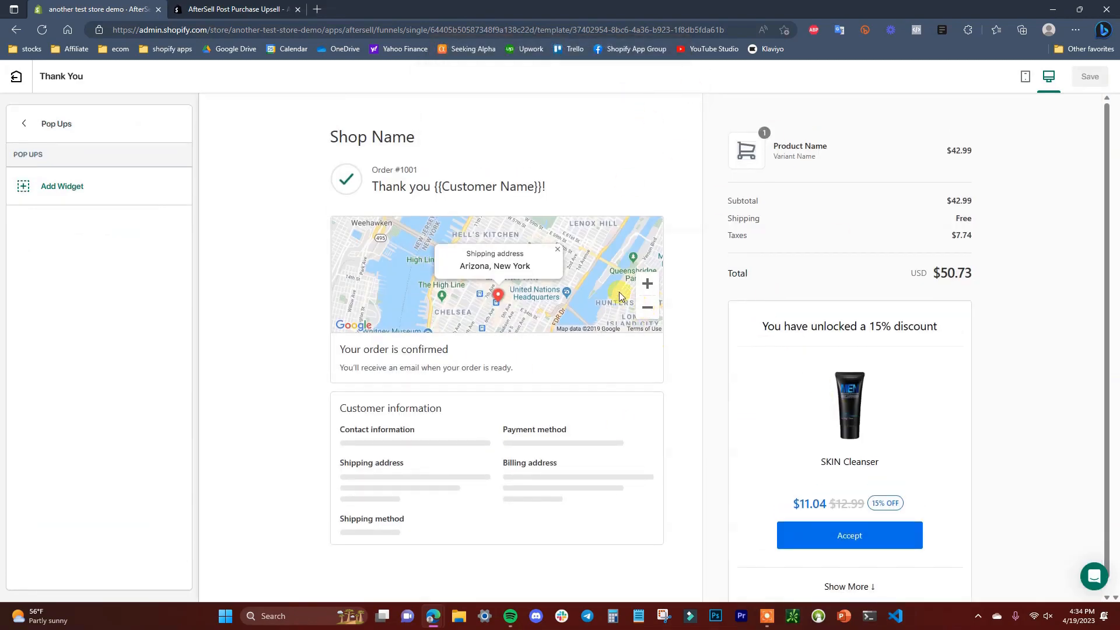
# Exit the thank you page editor, then publish the funnel and finish saving it
pyautogui.click(18, 83)
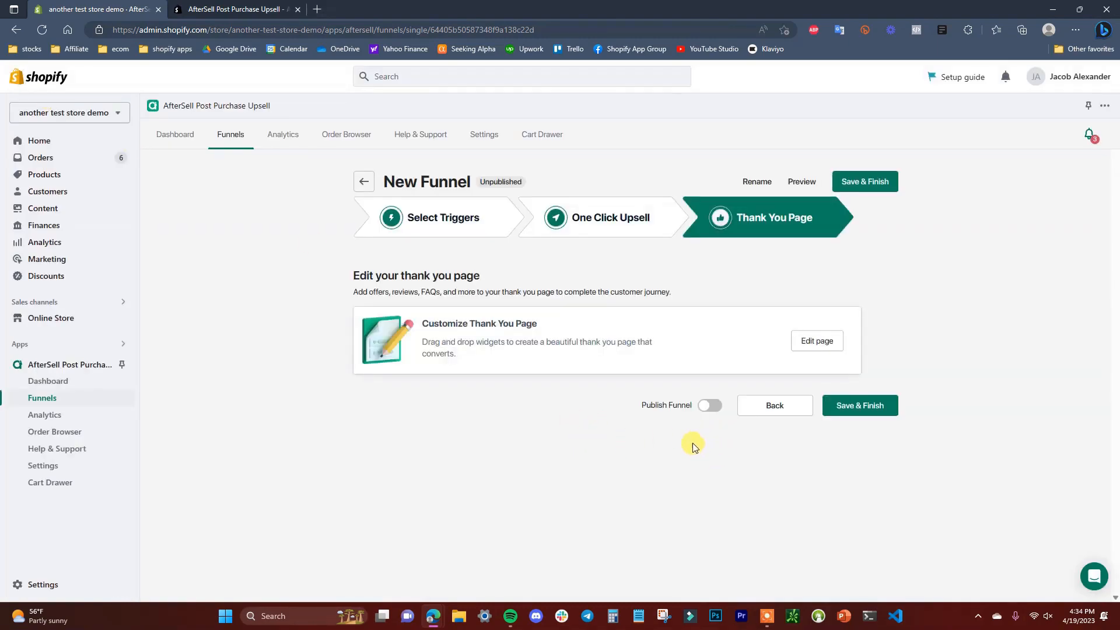
pyautogui.click(710, 406)
pyautogui.click(875, 408)
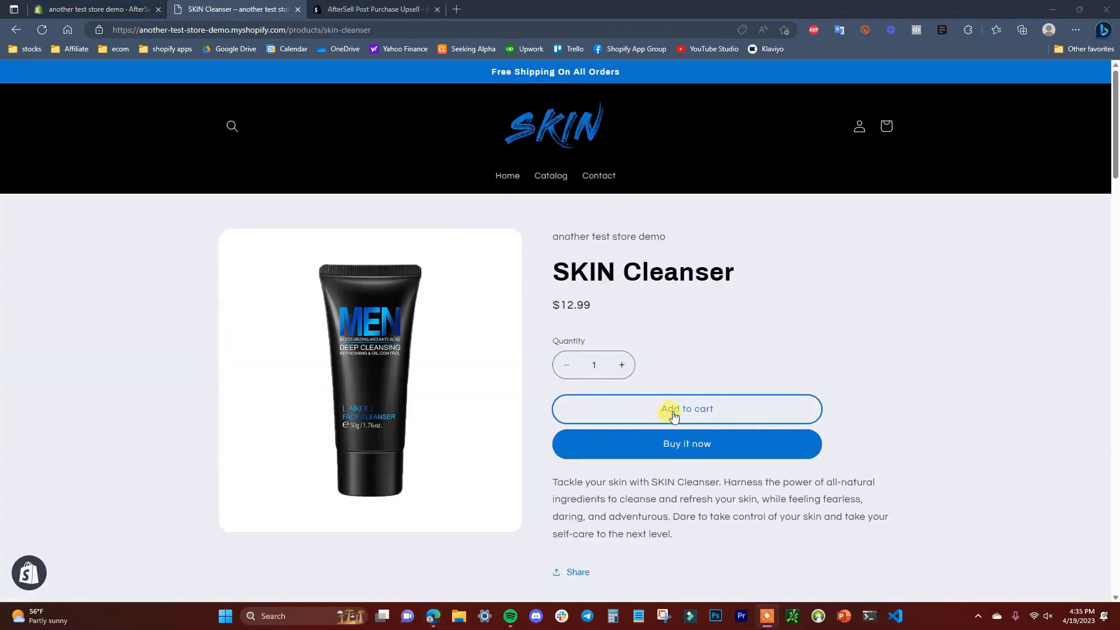
# Add one SKIN Cleanser to the storefront cart and proceed to checkout
pyautogui.click(673, 415)
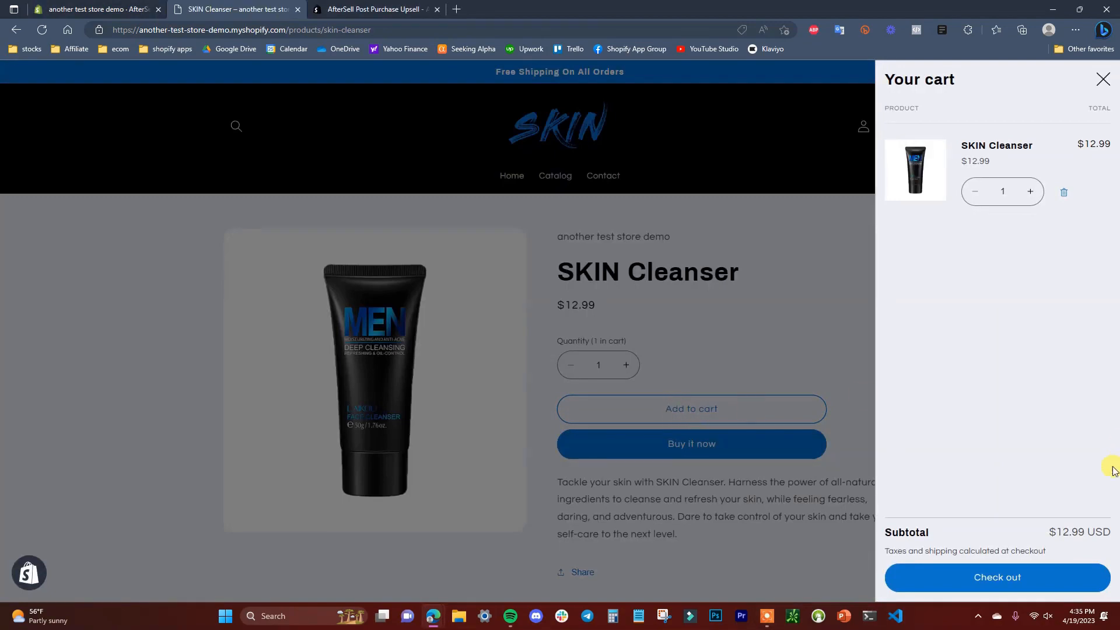
pyautogui.click(1017, 575)
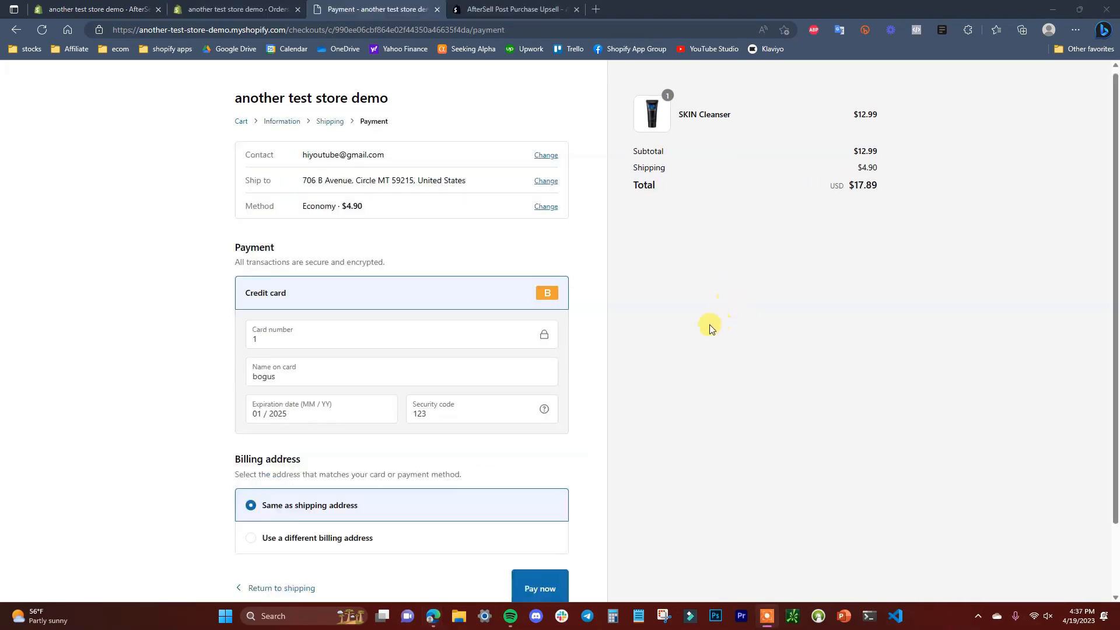
# Review the filled-in payment and billing details at checkout and pay for the order
pyautogui.scroll(-2, 652, 334)
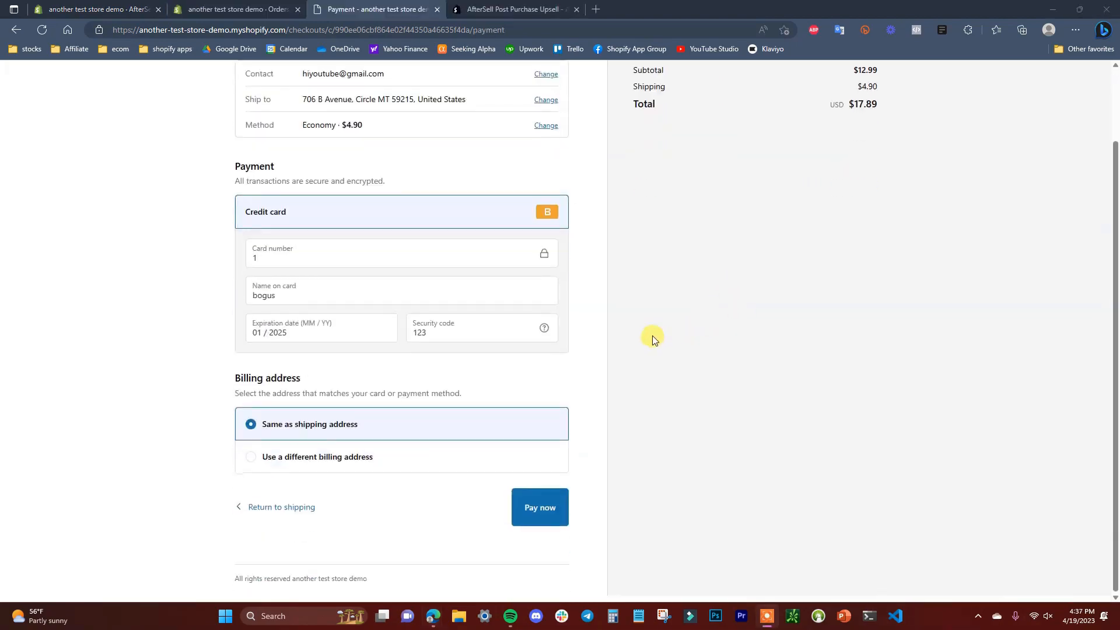
pyautogui.scroll(2, 642, 350)
pyautogui.scroll(-2, 670, 403)
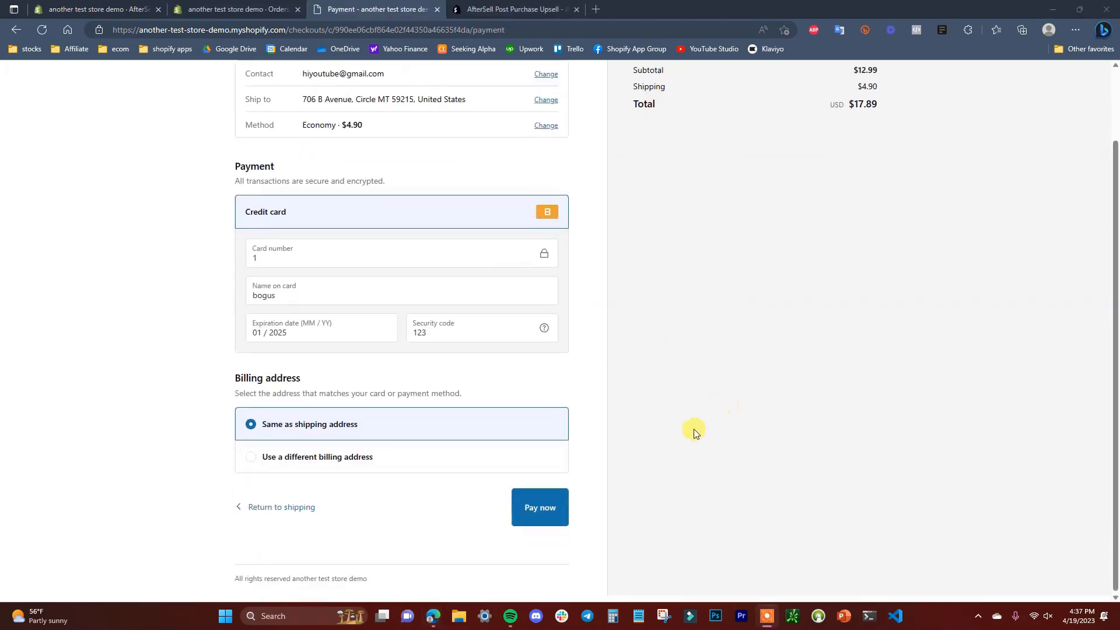
pyautogui.click(564, 517)
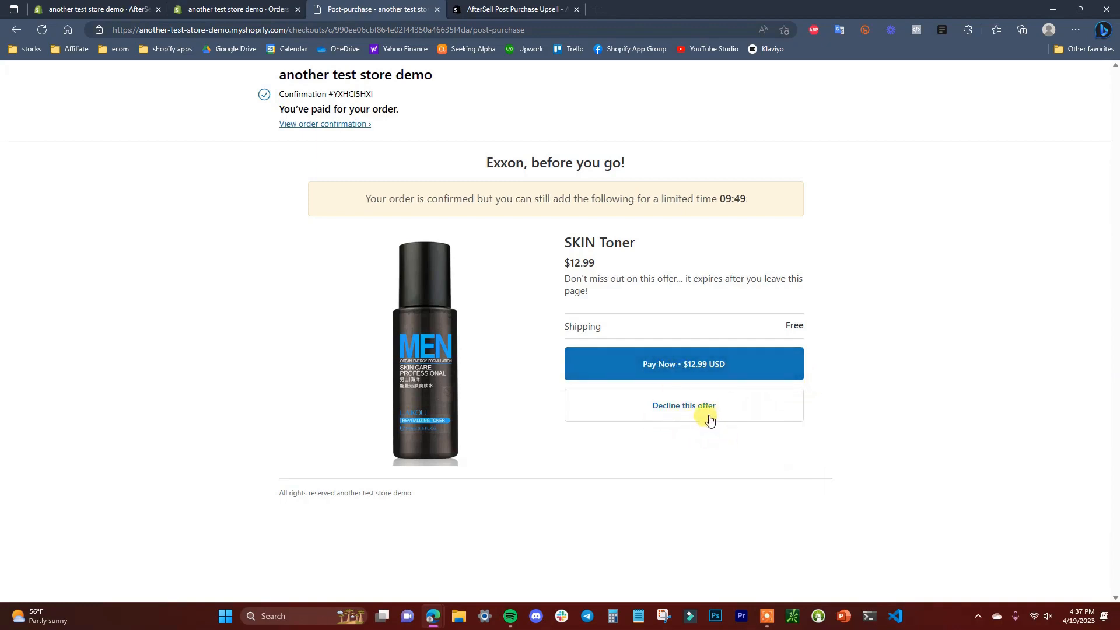
# Accept the SKIN Toner post-purchase upsell and decline the SKIN Moisturizer offer
pyautogui.click(718, 372)
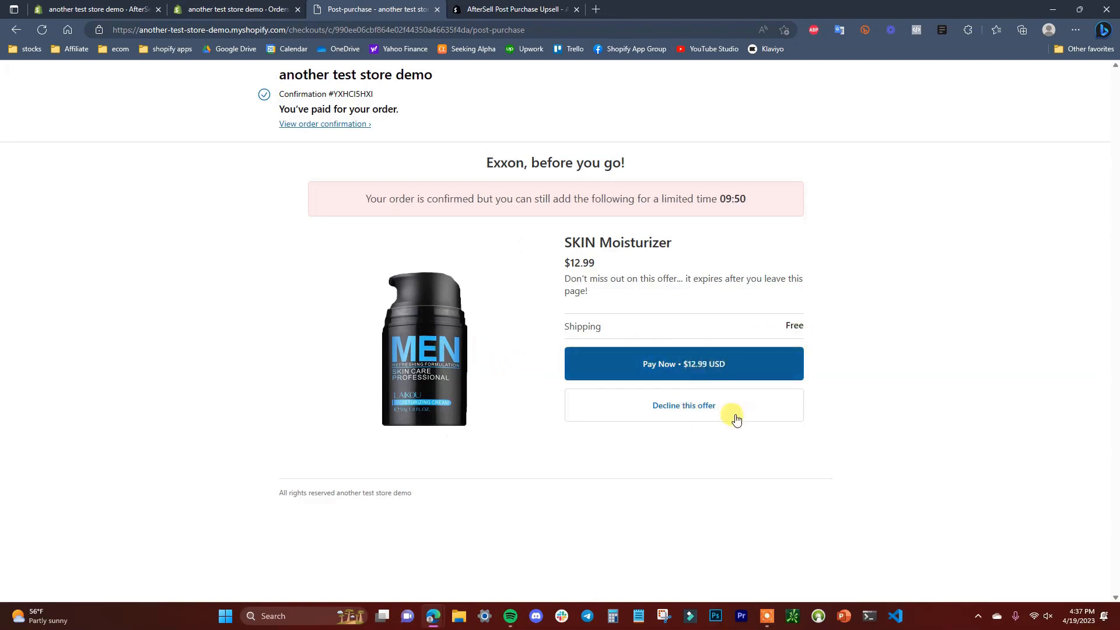
pyautogui.click(676, 404)
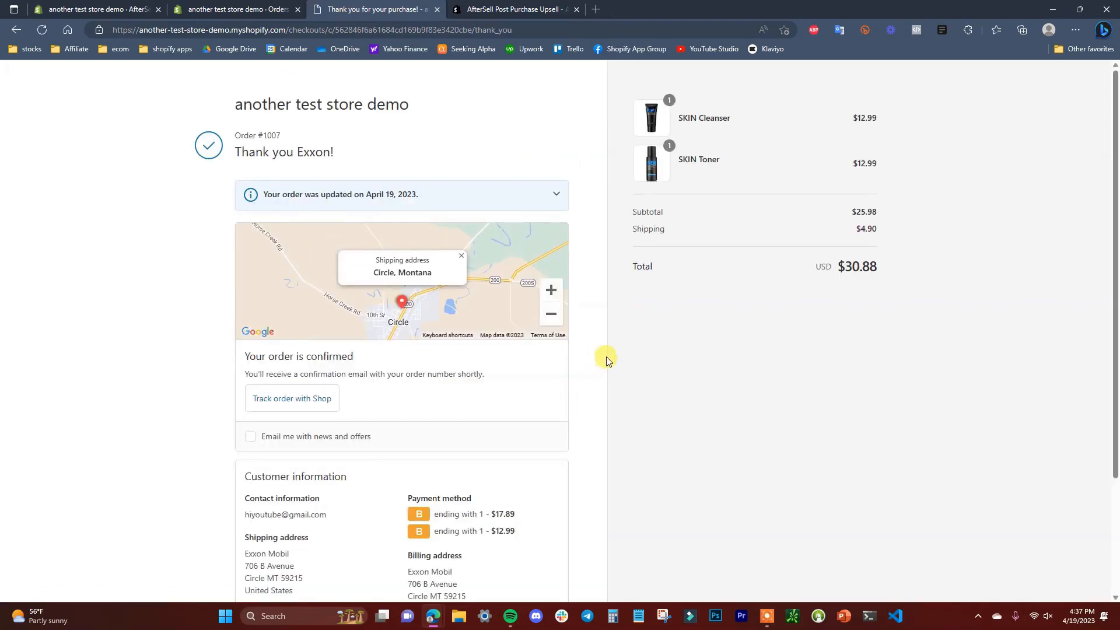
# Examine the live thank you page's order summary and product recommendation widget, expanding it to show all discounted products
pyautogui.scroll(-3, 585, 358)
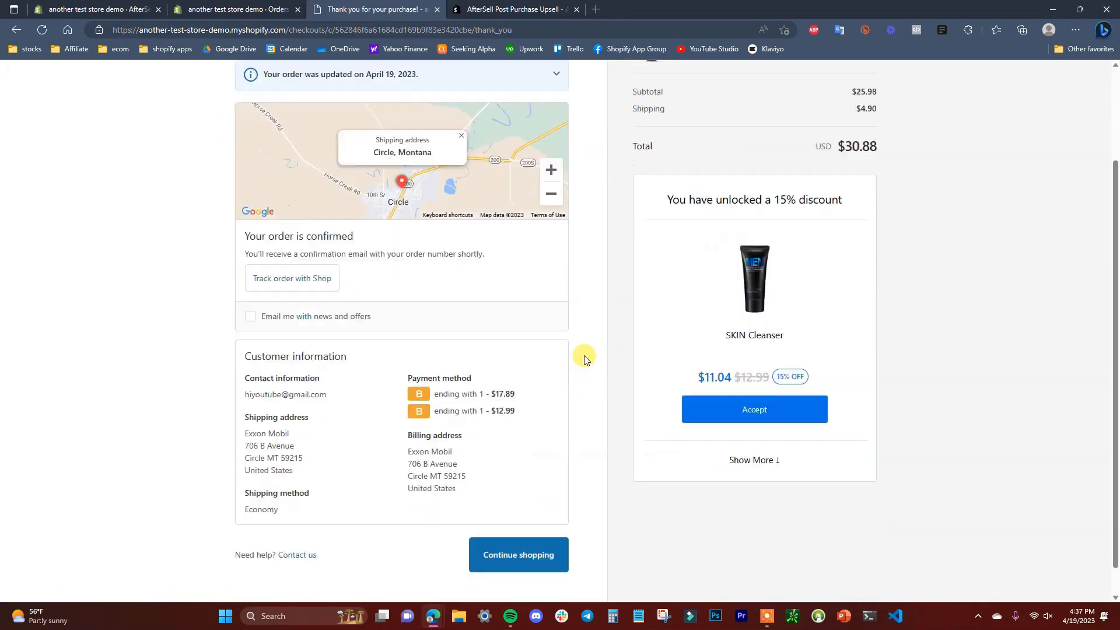
pyautogui.scroll(2, 744, 248)
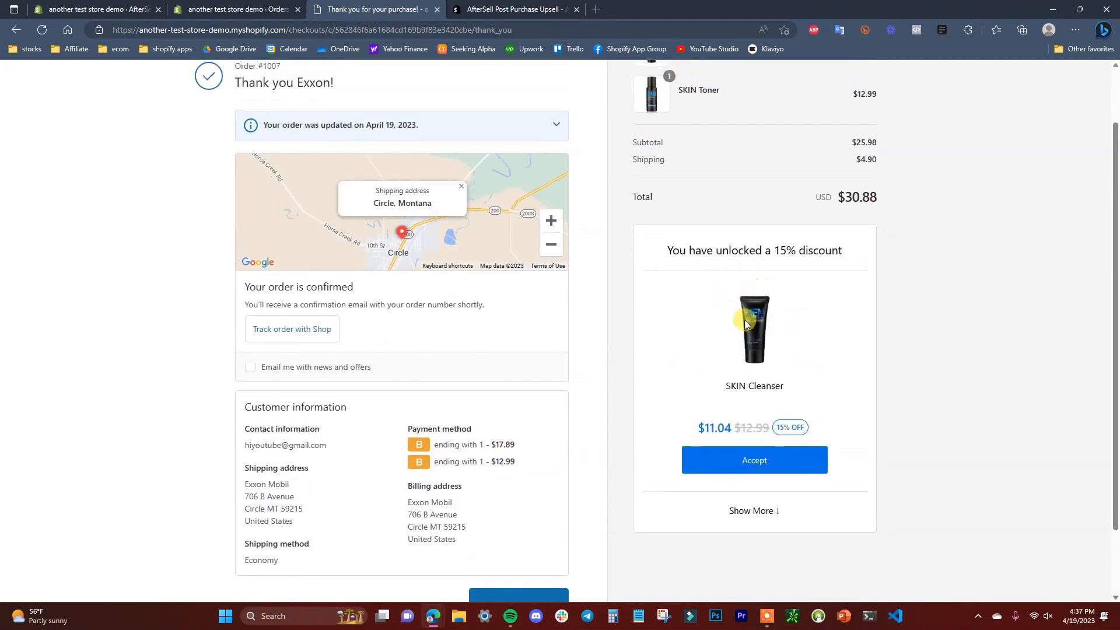
pyautogui.click(767, 511)
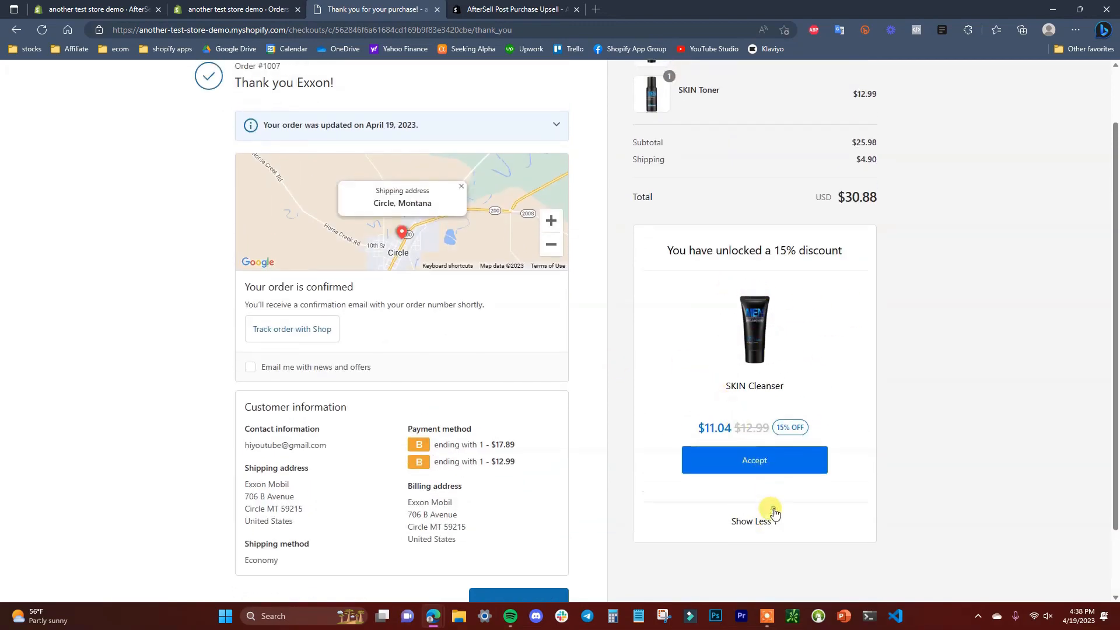
pyautogui.scroll(-5, 910, 437)
pyautogui.scroll(-3, 848, 443)
pyautogui.scroll(4, 823, 402)
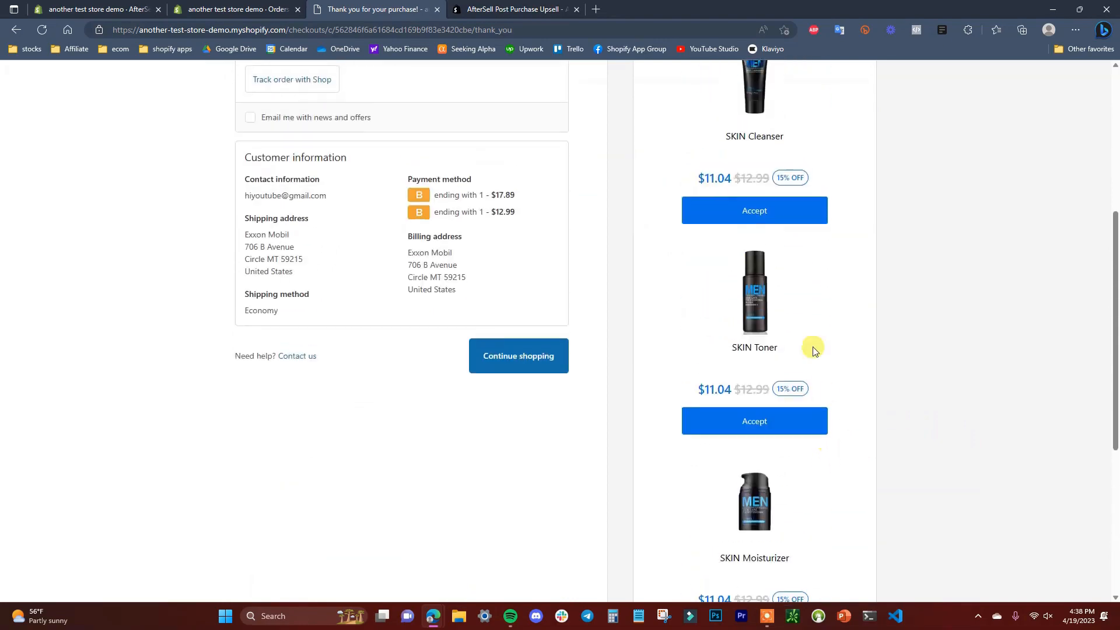
pyautogui.scroll(-5, 745, 414)
pyautogui.scroll(9, 738, 490)
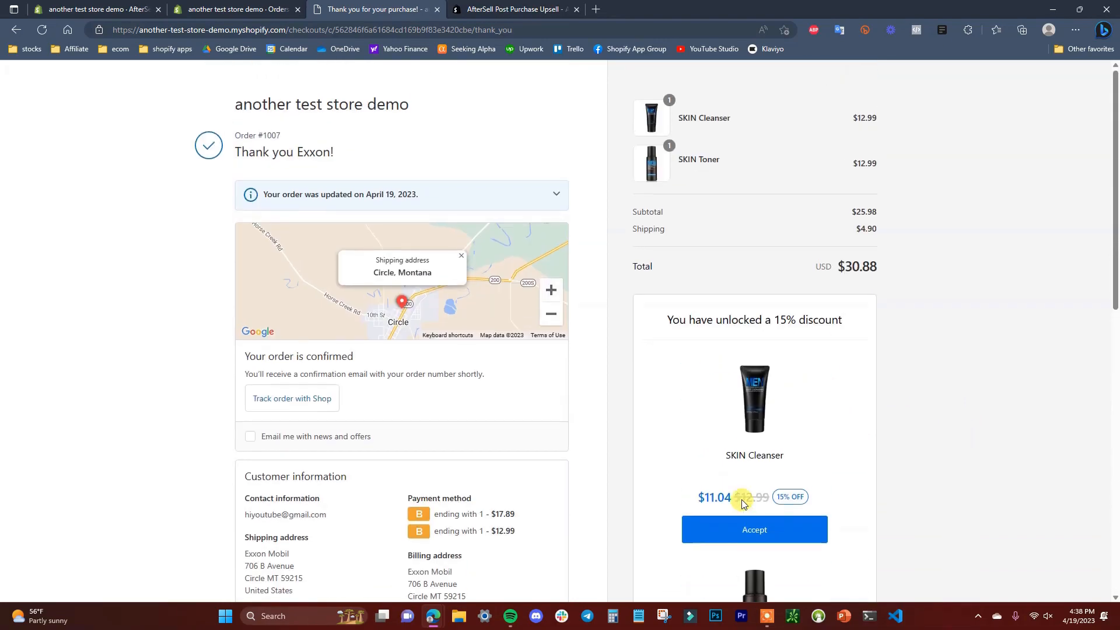
pyautogui.scroll(-1, 759, 499)
pyautogui.scroll(2, 761, 478)
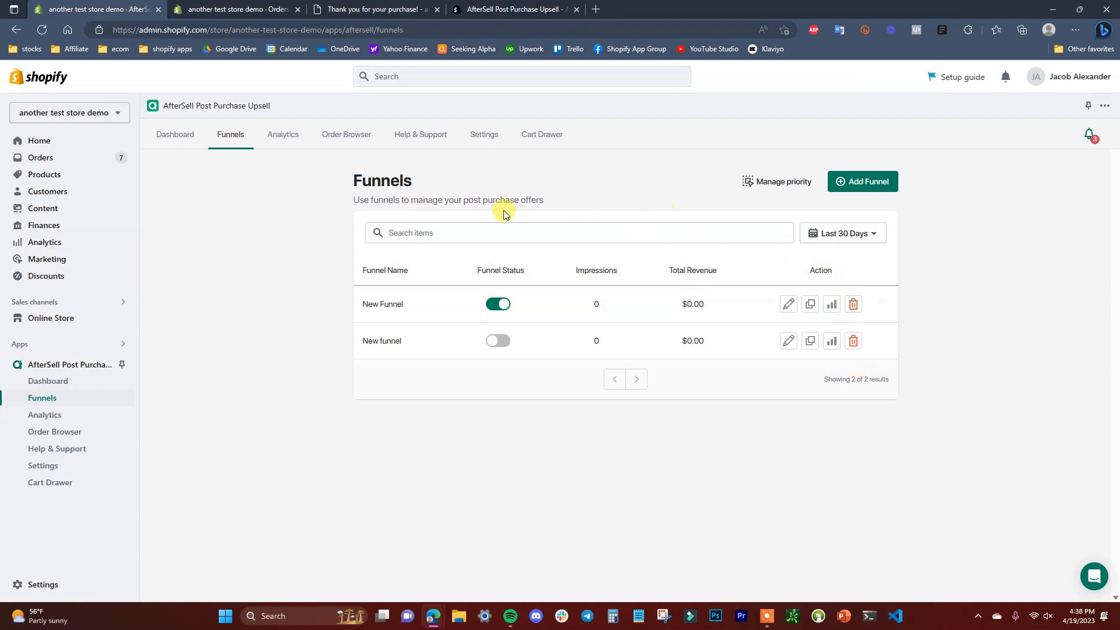
# Open AfterSell's analytics and examine the revenue, impressions, accepted offers and sales chart
pyautogui.click(280, 145)
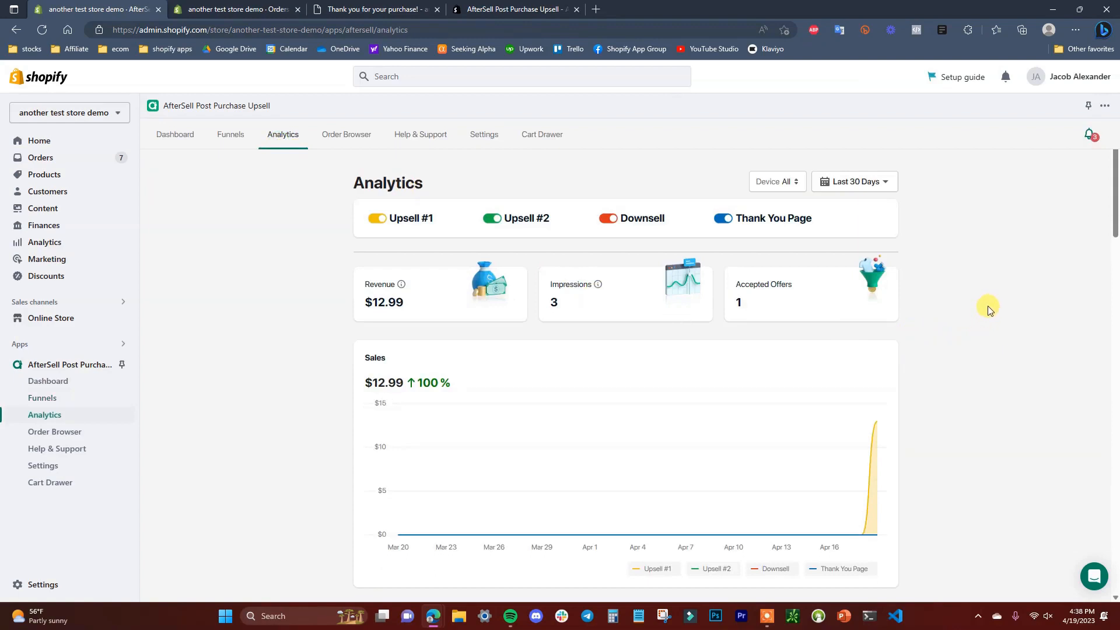
pyautogui.scroll(-2, 986, 315)
pyautogui.scroll(2, 985, 320)
pyautogui.moveTo(875, 464)
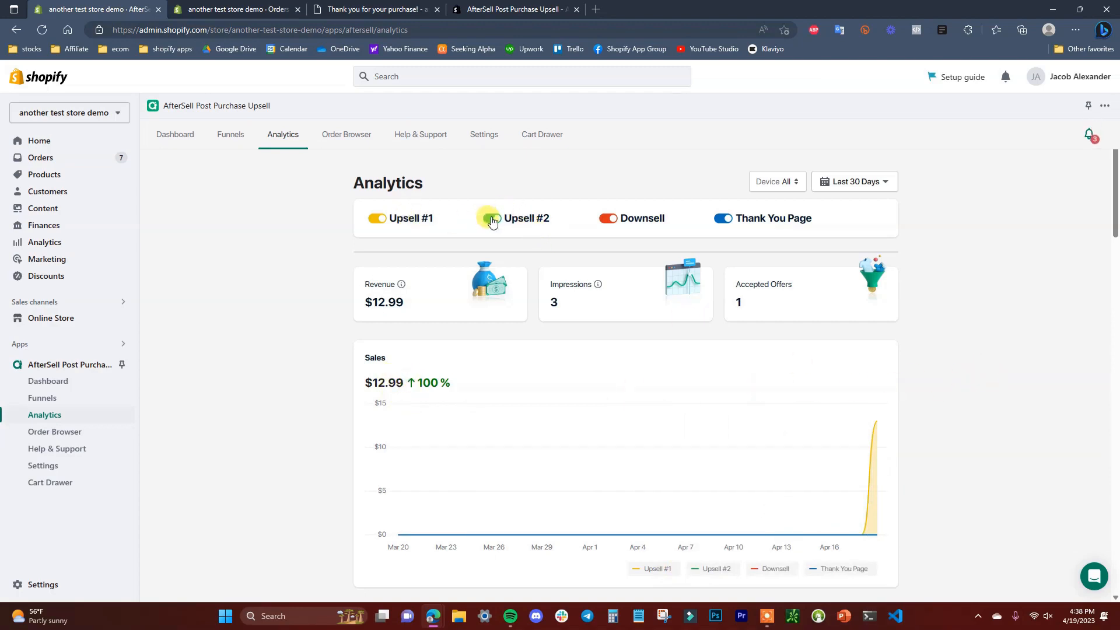
# Limit the analytics to Upsell #1 data, check its sales chart, and include Upsell #2, Downsell and Thank You Page again
pyautogui.click(723, 218)
pyautogui.click(606, 218)
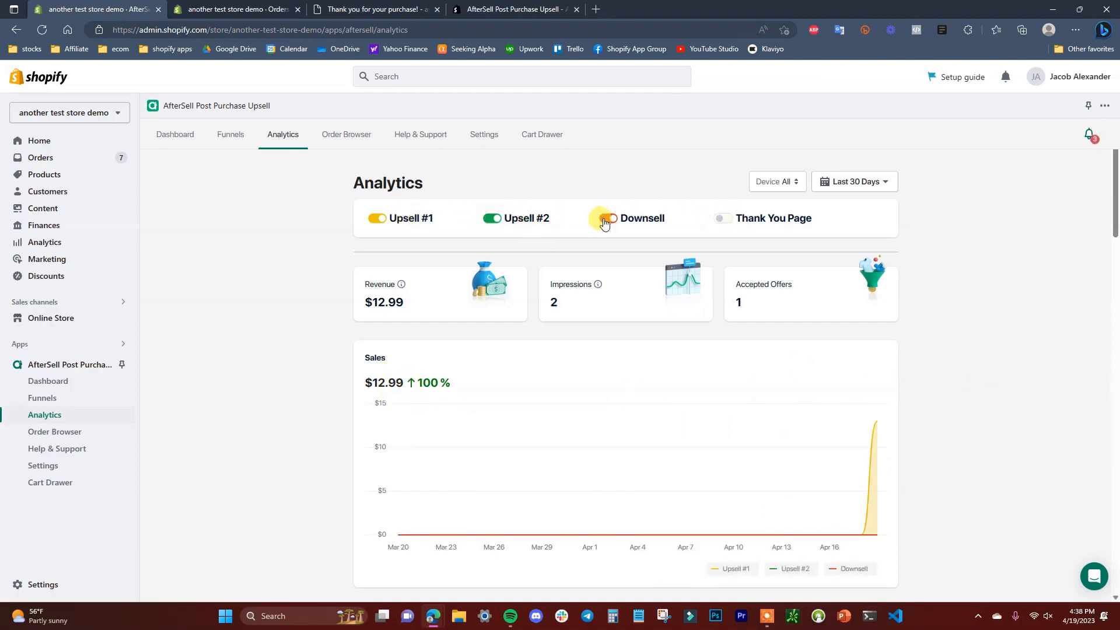
pyautogui.click(492, 219)
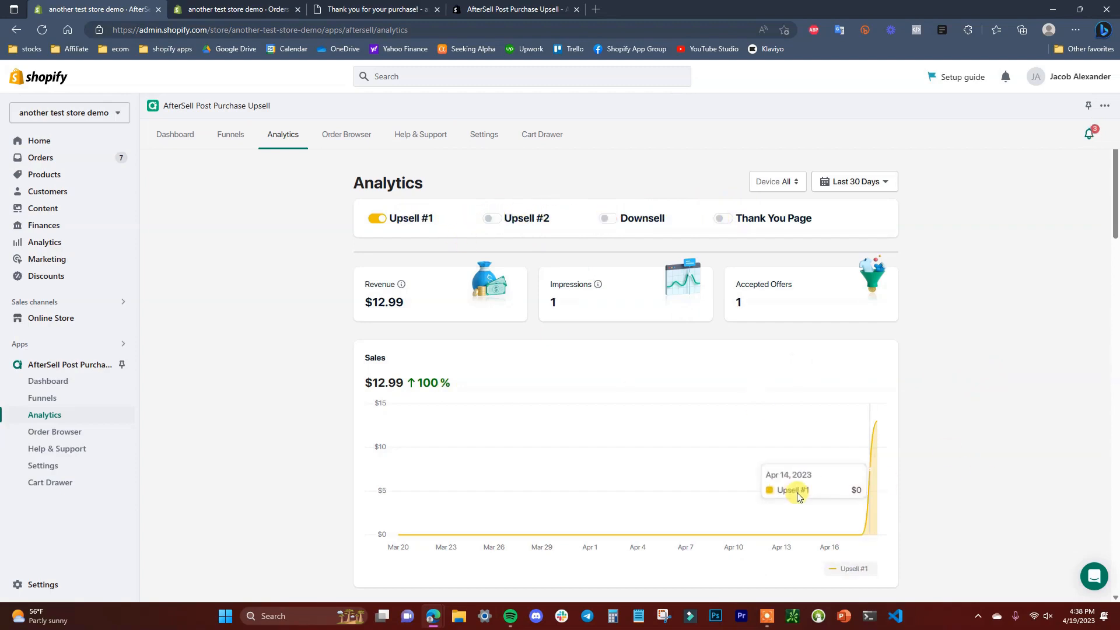
pyautogui.click(505, 218)
pyautogui.click(602, 219)
pyautogui.click(724, 218)
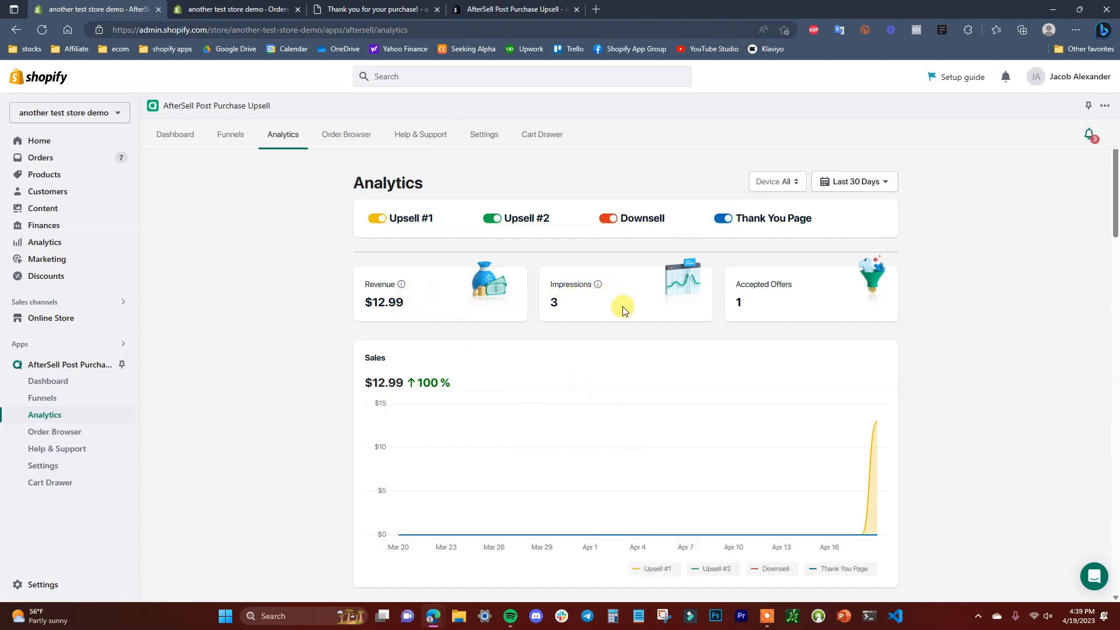
# Examine the impressions, conversion rate, sales breakdown, average order value and thank you page dropoff charts, plus the top performing funnels and products
pyautogui.scroll(-3, 614, 315)
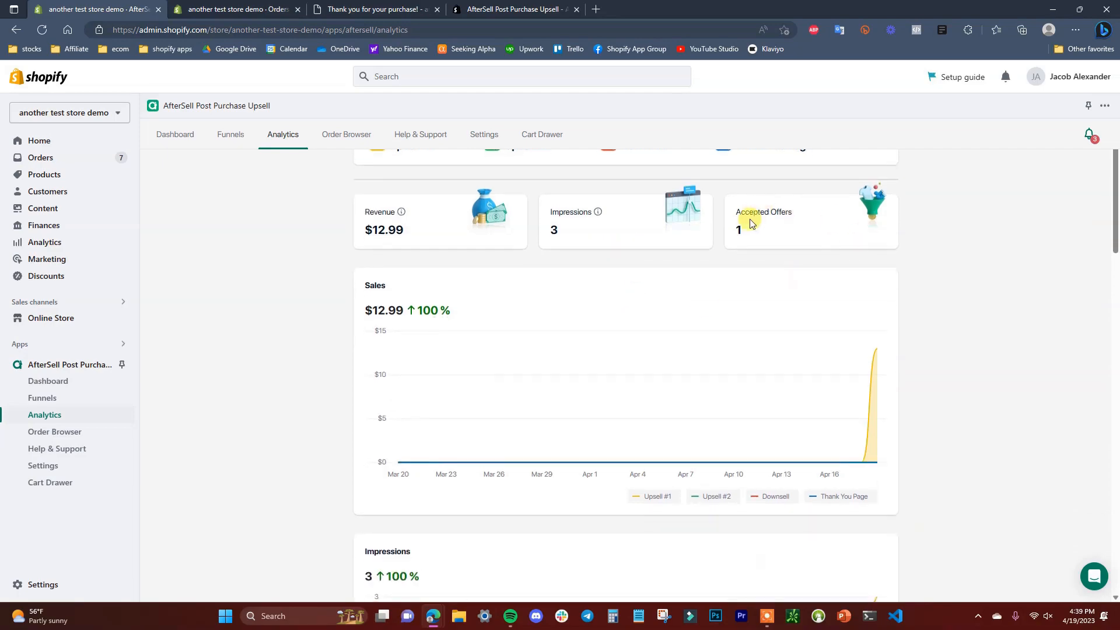
pyautogui.scroll(-9, 1006, 260)
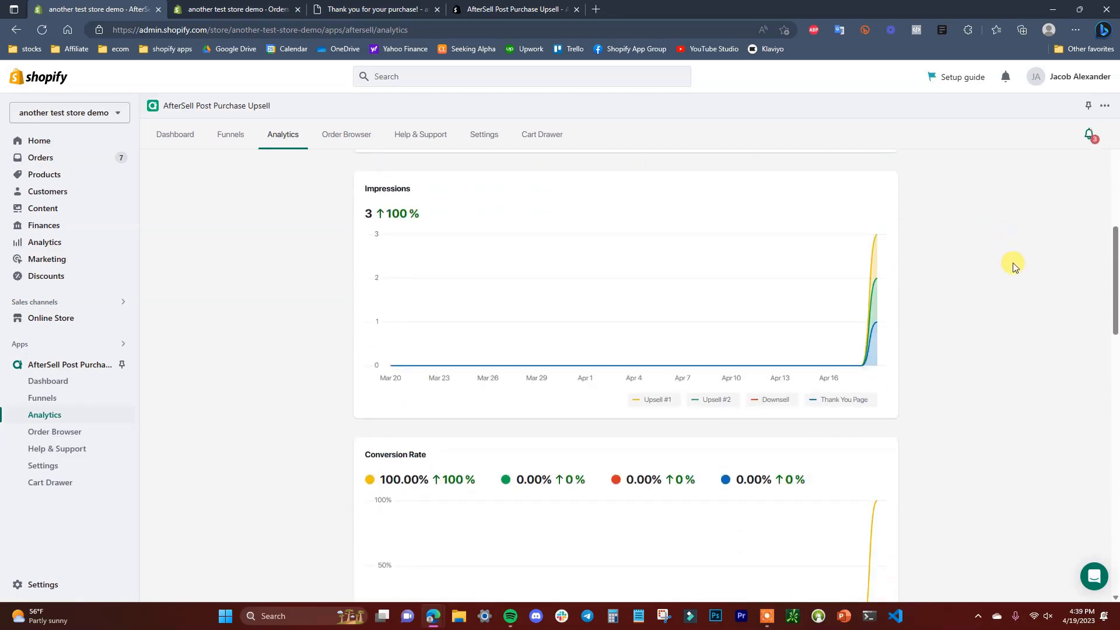
pyautogui.scroll(-4, 1002, 270)
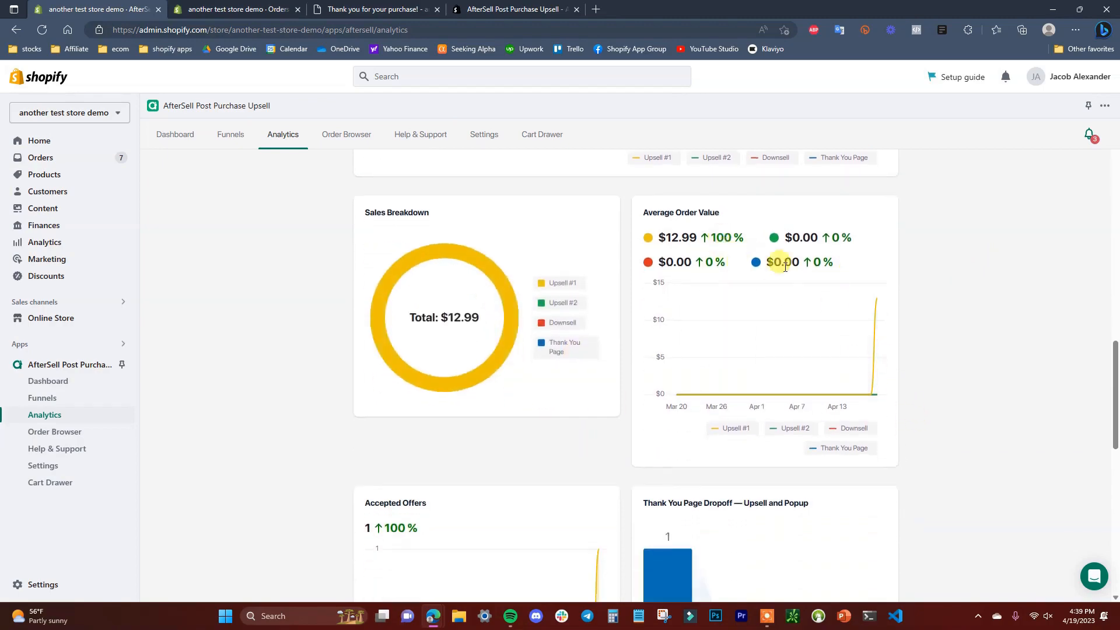
pyautogui.scroll(-5, 892, 321)
pyautogui.scroll(-5, 908, 340)
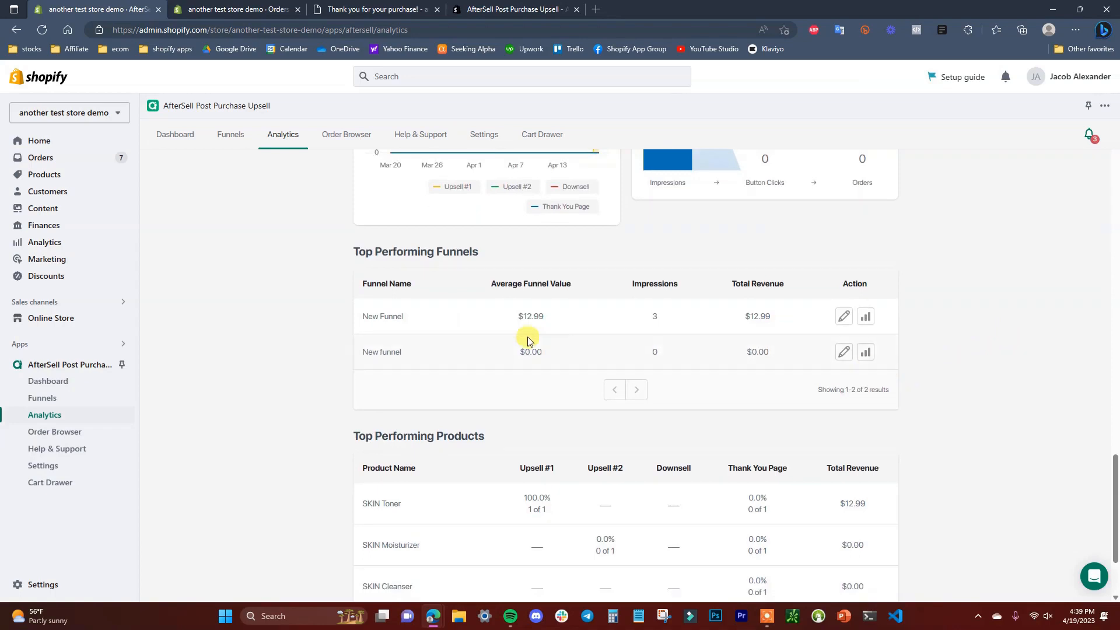
pyautogui.scroll(-1, 502, 345)
pyautogui.scroll(-1, 507, 350)
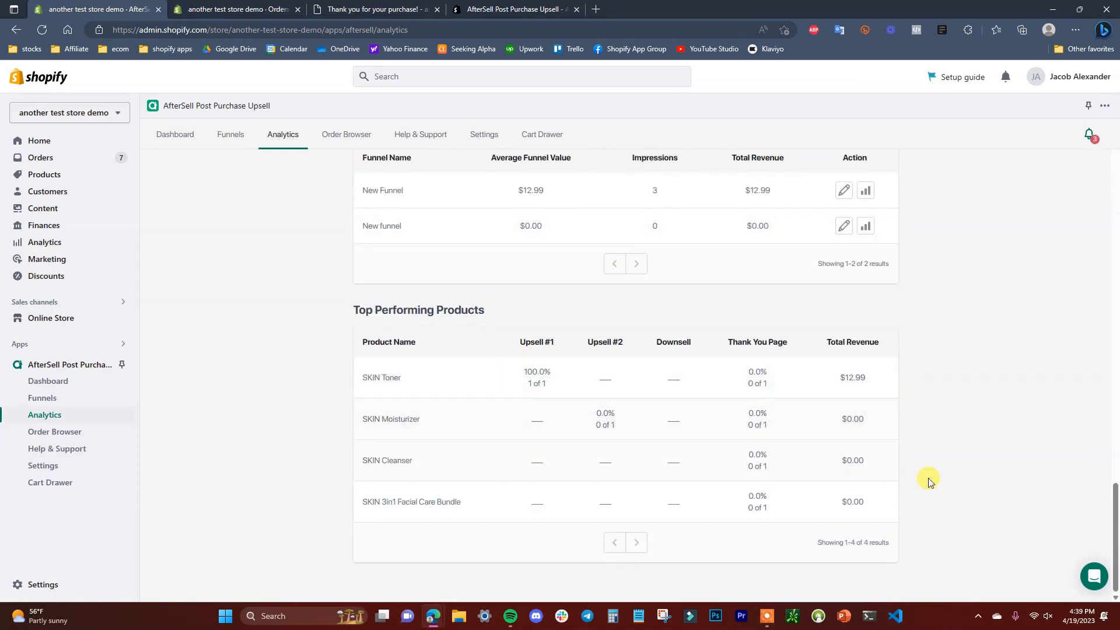
pyautogui.scroll(12, 950, 332)
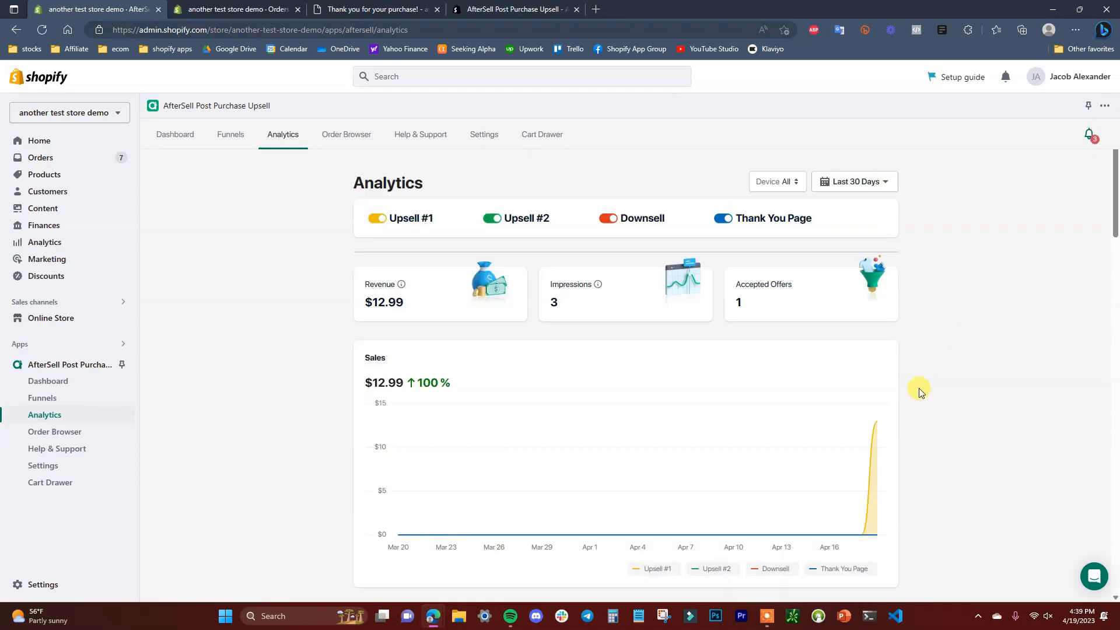
pyautogui.scroll(-2, 918, 387)
pyautogui.scroll(3, 1021, 436)
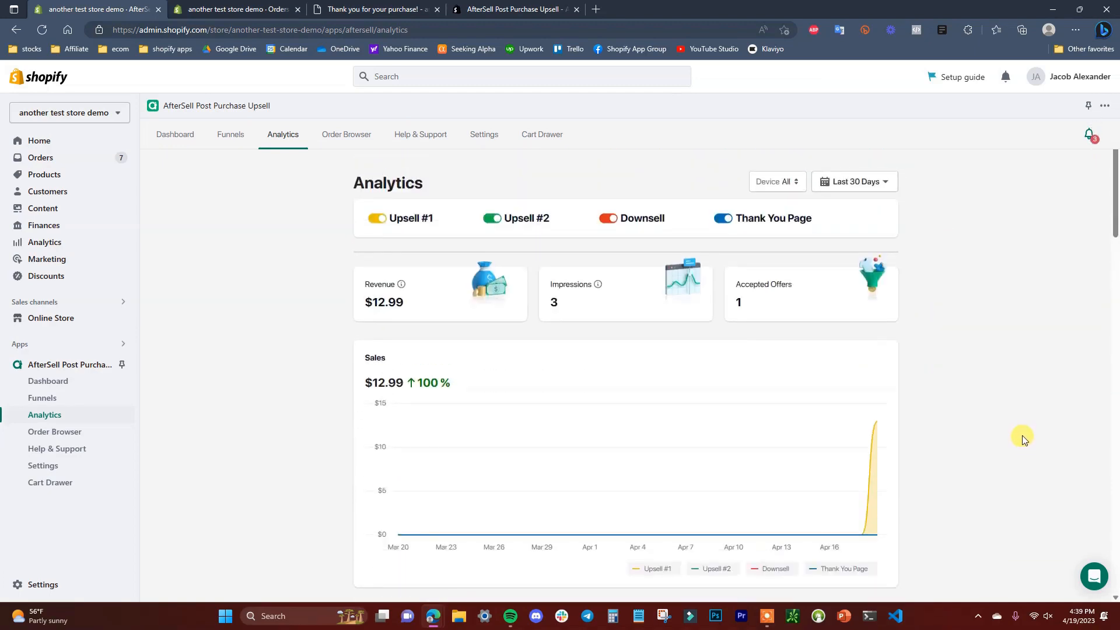